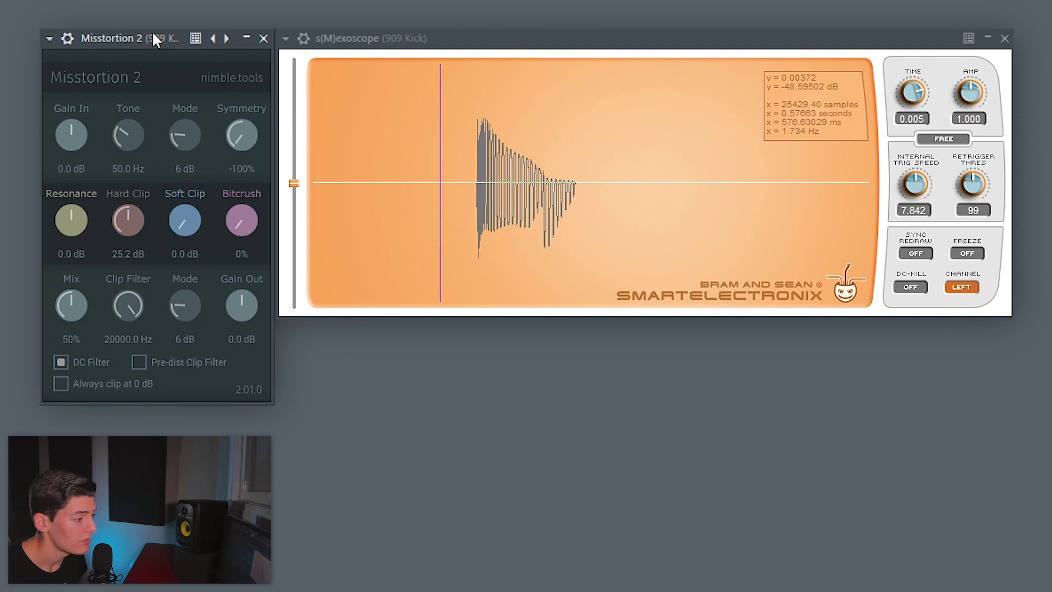
- Reset the Misstortion 2 Symmetry to 0% and Hard Clip to 0 dB on the 909 Kick
click(561, 180)
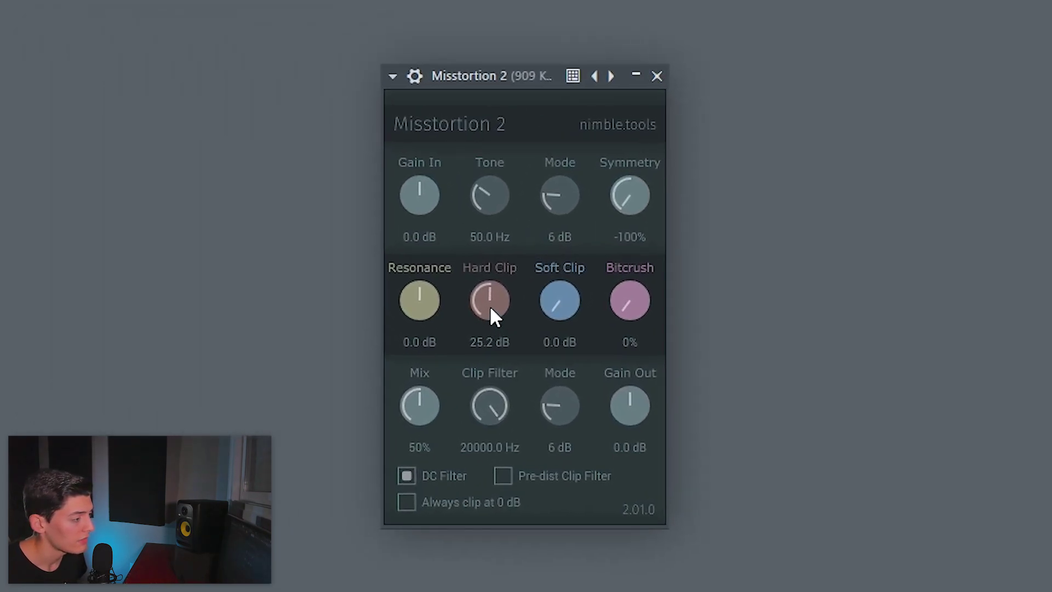
drag(501, 382, 506, 403)
mouse_move(498, 305)
mouse_down()
mouse_move(498, 315)
mouse_move(498, 305)
mouse_up()
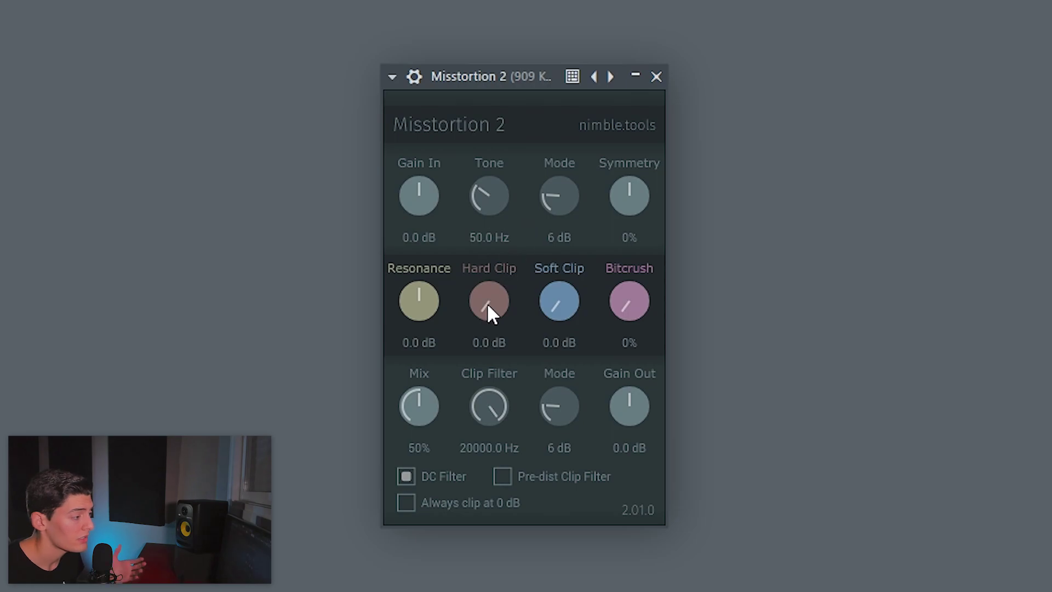
- Try hard clipping up to about 30.6 dB on the kick while sweeping the Tone frequency between about 549 Hz and 62 Hz
drag(489, 308, 490, 252)
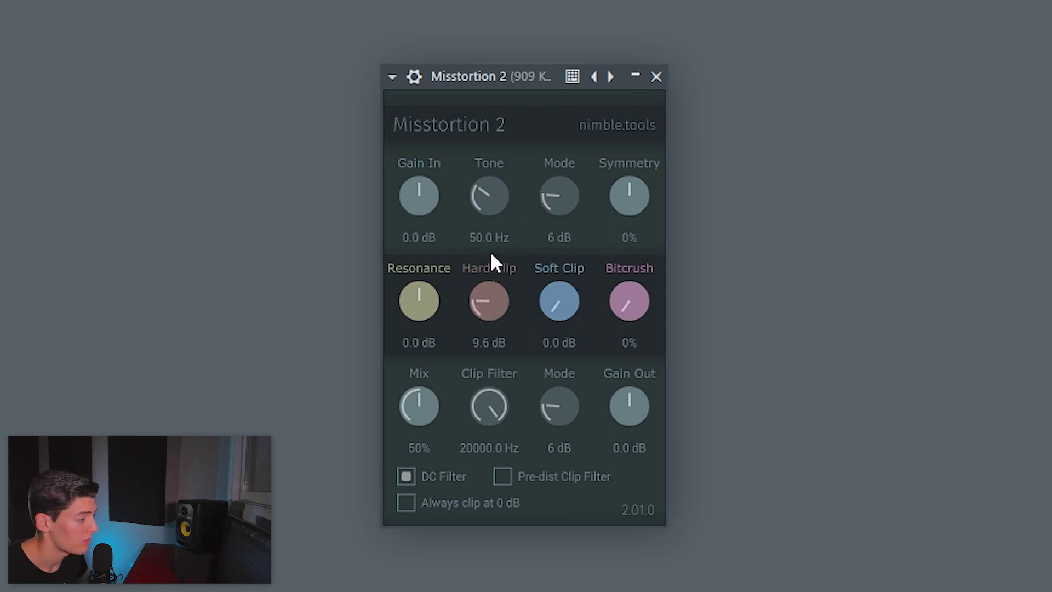
drag(495, 193, 493, 149)
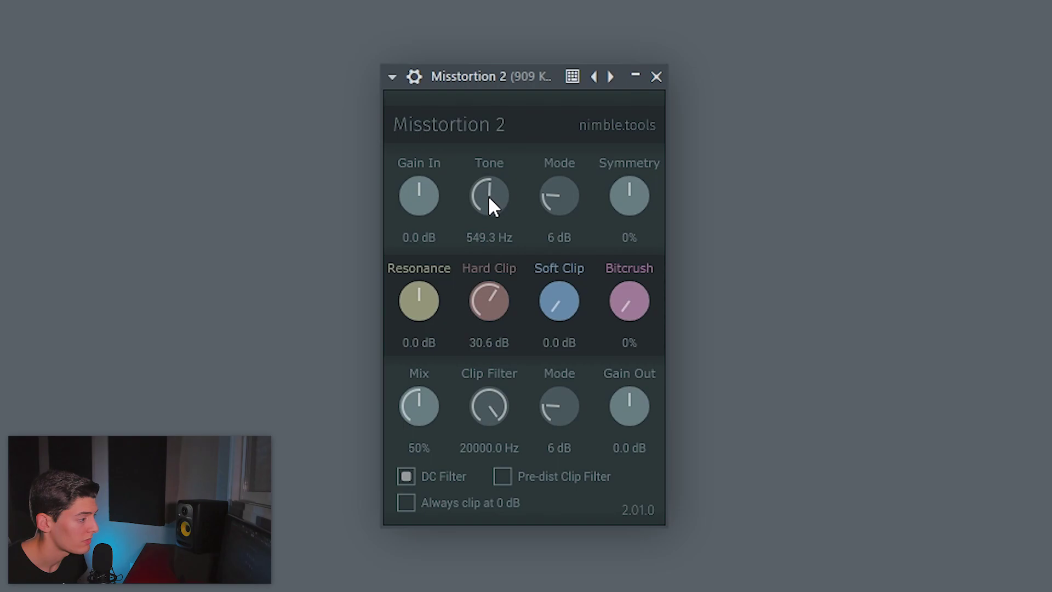
drag(489, 224, 488, 232)
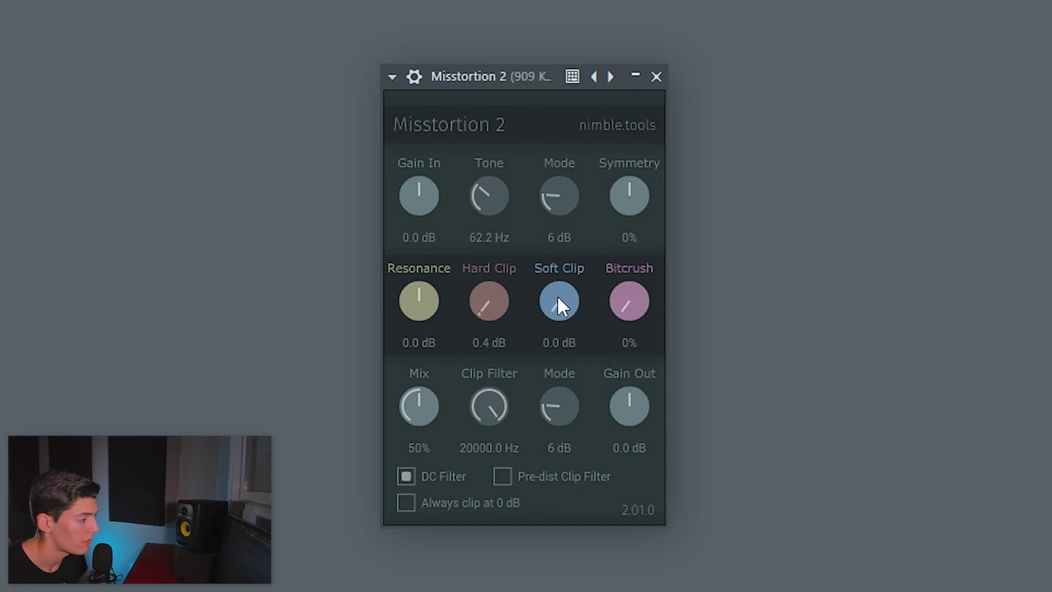
- Try soft clipping of about 39 dB on the kick with the Symmetry moved to 100% and back to about 22%
drag(558, 296, 558, 284)
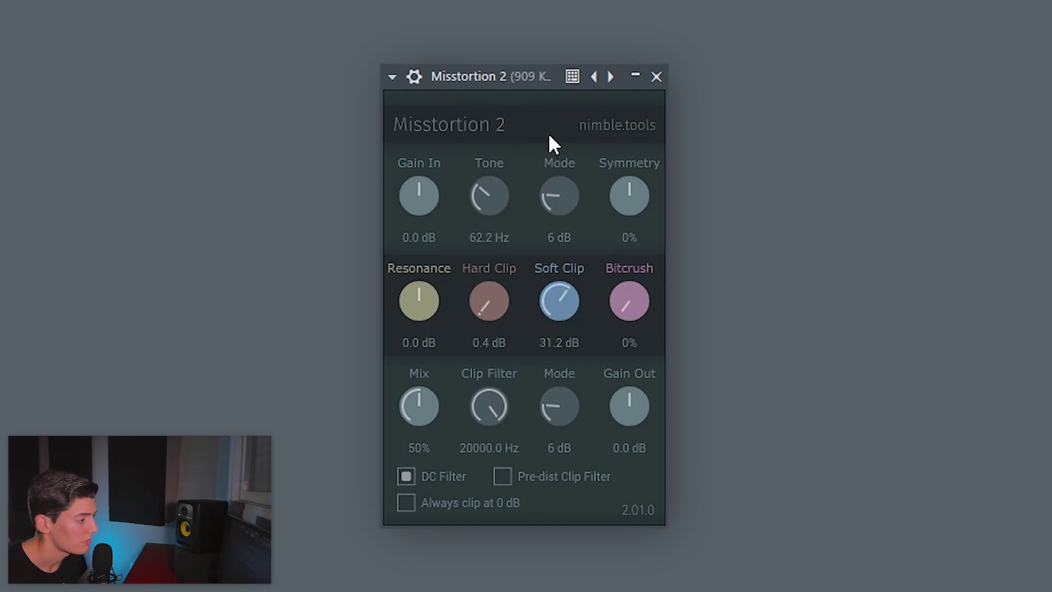
drag(628, 197, 625, 250)
drag(629, 397, 626, 3)
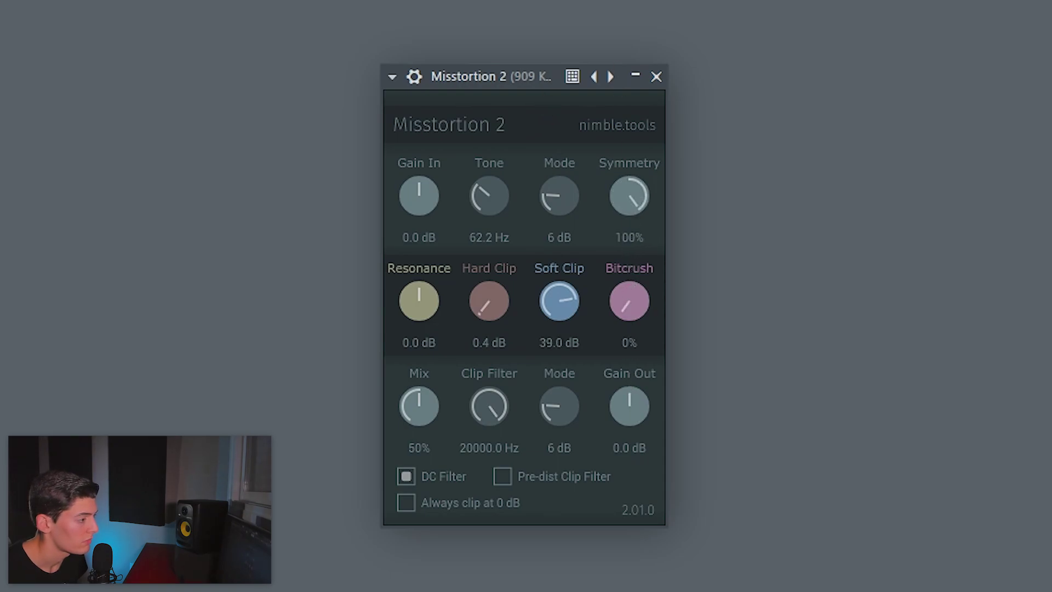
drag(620, 144, 628, 162)
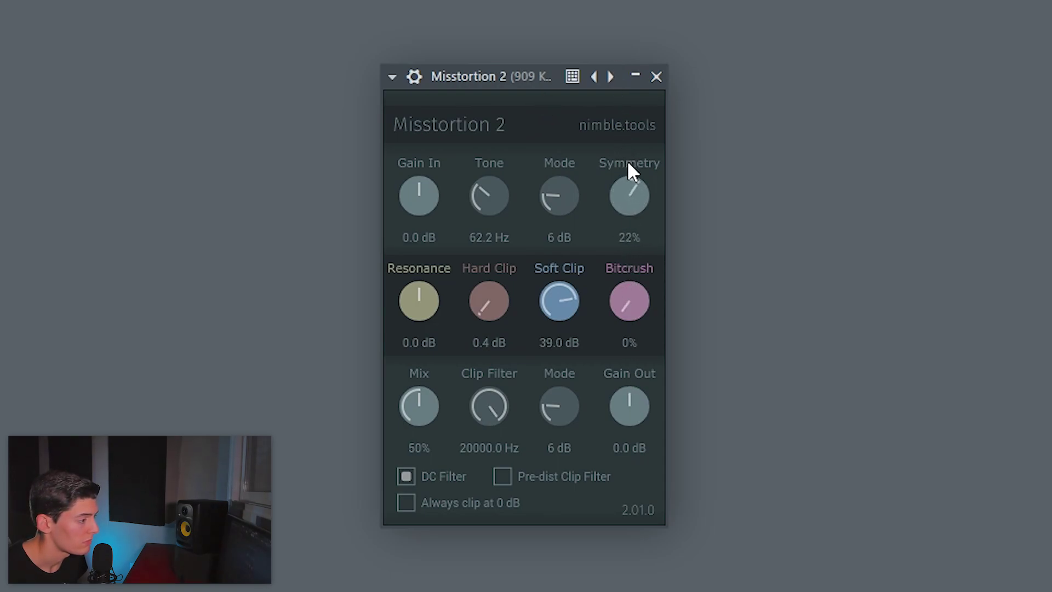
drag(429, 250, 429, 305)
drag(624, 432, 626, 451)
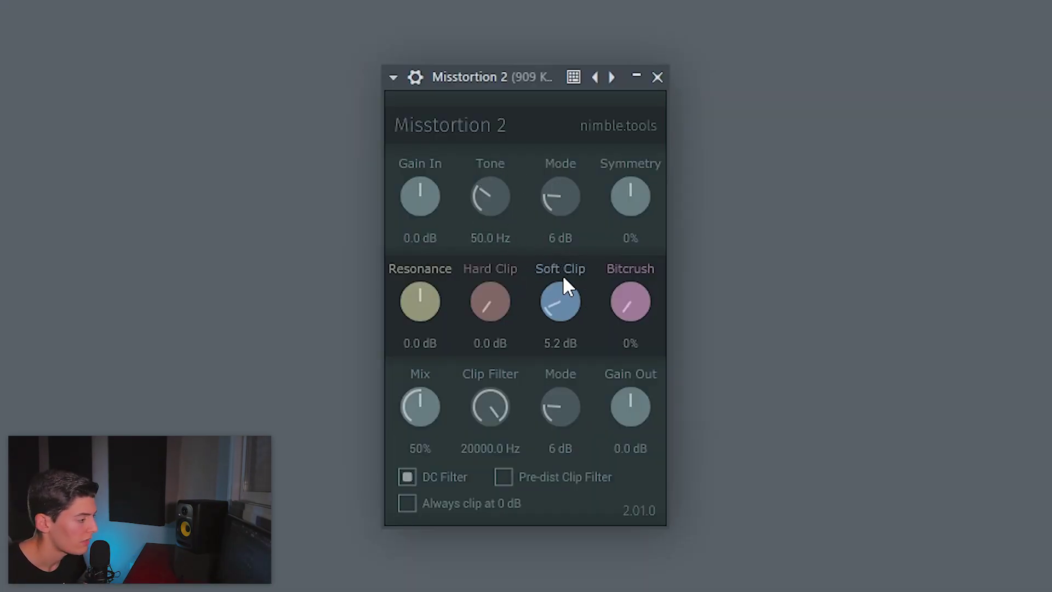
- Try a Soft Clip of about 19.4 dB with Resonance at about 19.4 dB and Tone at about 81.6 Hz
drag(558, 218, 558, 196)
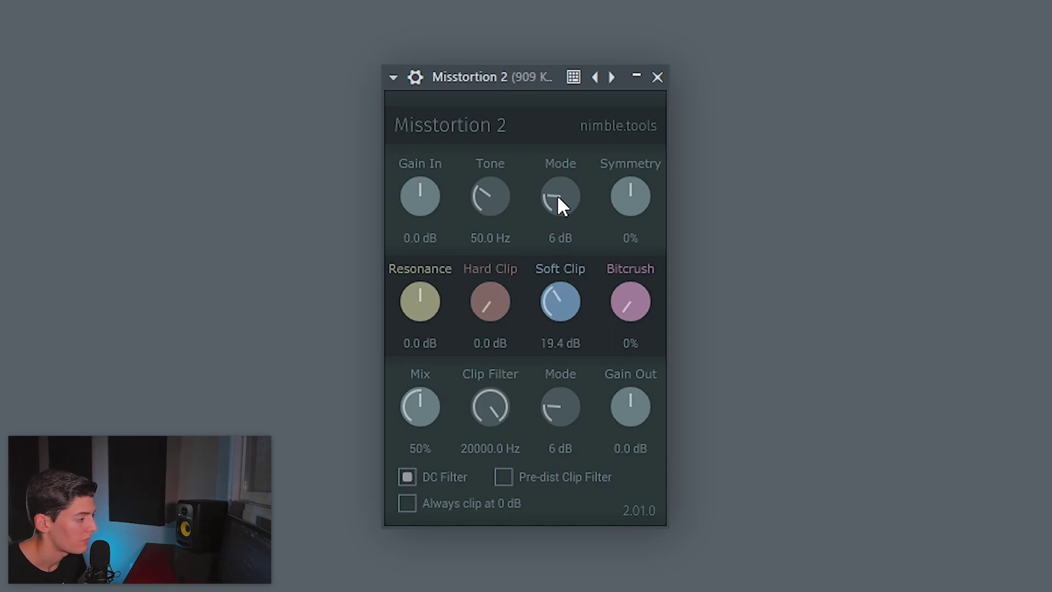
drag(486, 210, 486, 157)
drag(408, 302, 408, 260)
drag(489, 198, 491, 237)
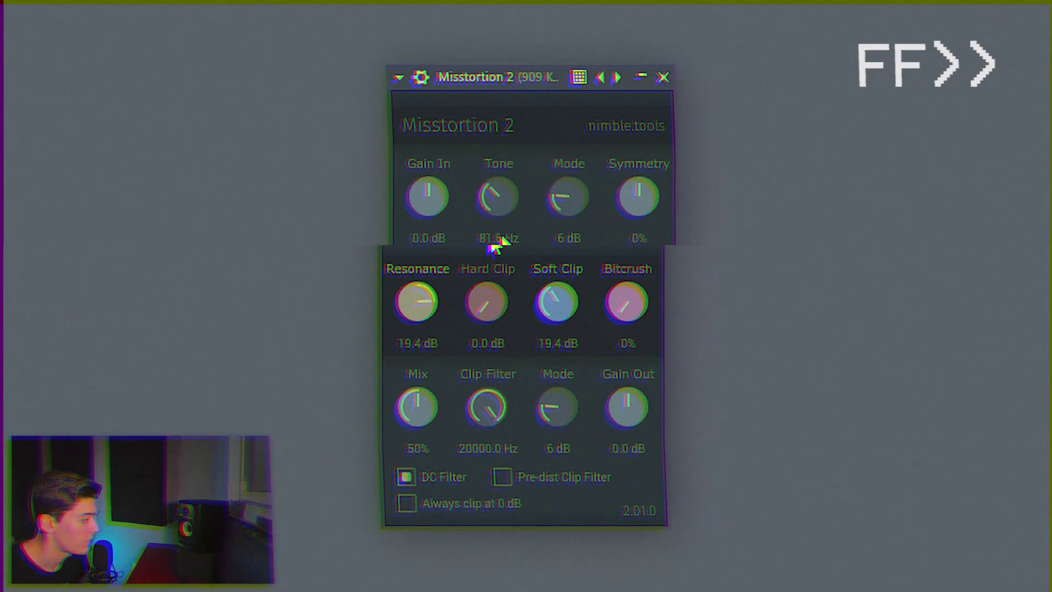
- Try the distortion with Symmetry at about 53%, Resonance at about -6.6 dB and Mix at about 88%
drag(618, 210, 609, 136)
drag(435, 375, 435, 416)
drag(428, 403, 419, 329)
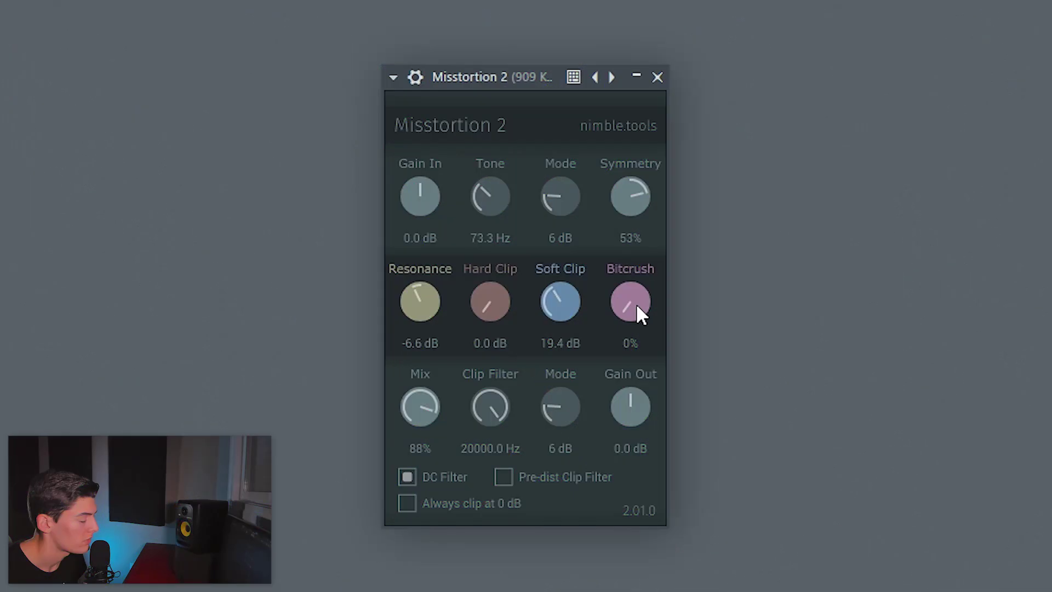
- Set the distortion's Symmetry to -100% and raise Hard Clip to at least about 8.8 dB
drag(615, 193, 587, 373)
drag(549, 152, 542, 38)
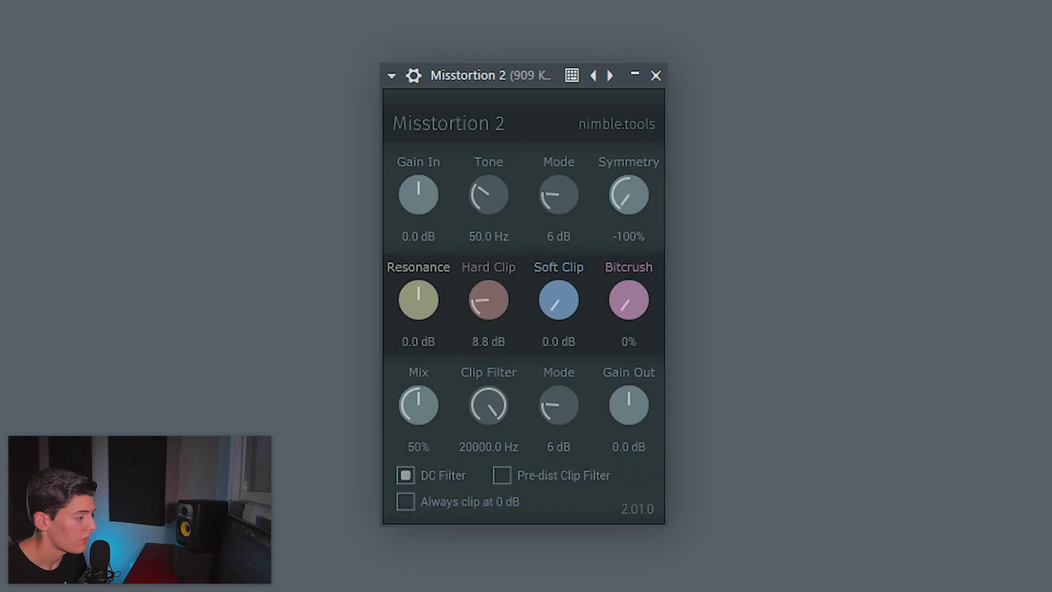
drag(492, 298, 491, 289)
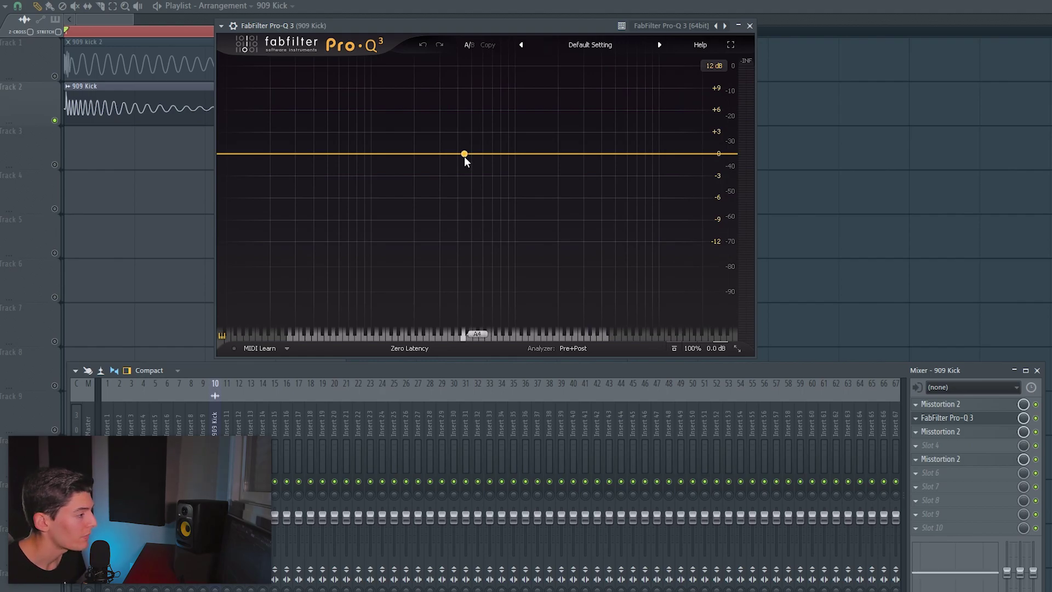
- Play the kick and try a bell cut in the flat Pro-Q 3 curve, sweeping it toward the low frequencies
key(space)
drag(465, 154, 428, 238)
drag(428, 292, 332, 377)
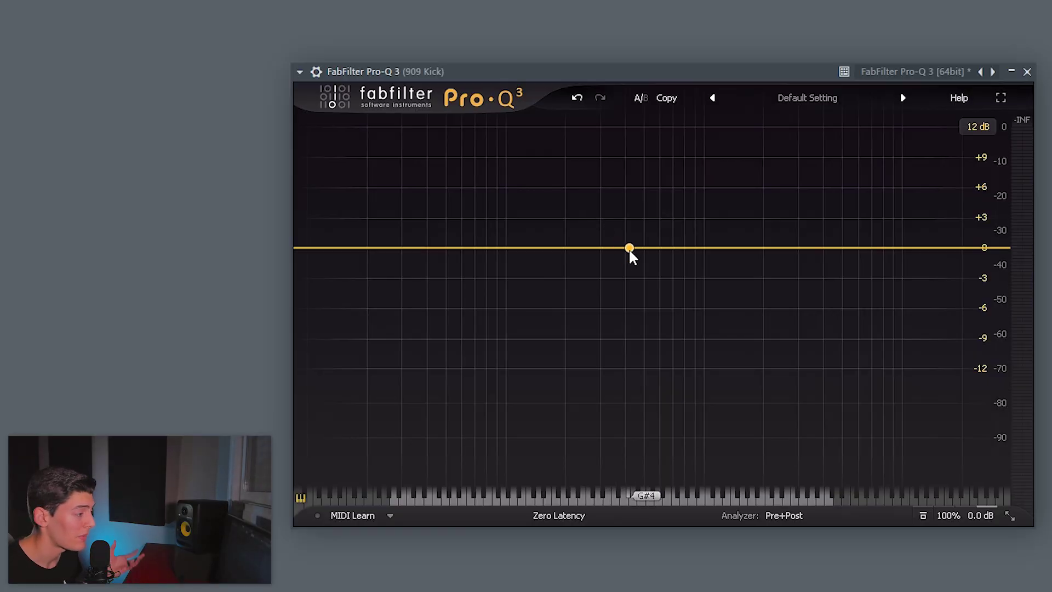
- Try a bell cut of about 24 dB in the low mids and a 48 dB/oct low cut swept upward from about 11 Hz
drag(629, 248, 637, 496)
drag(640, 366, 631, 343)
click(315, 248)
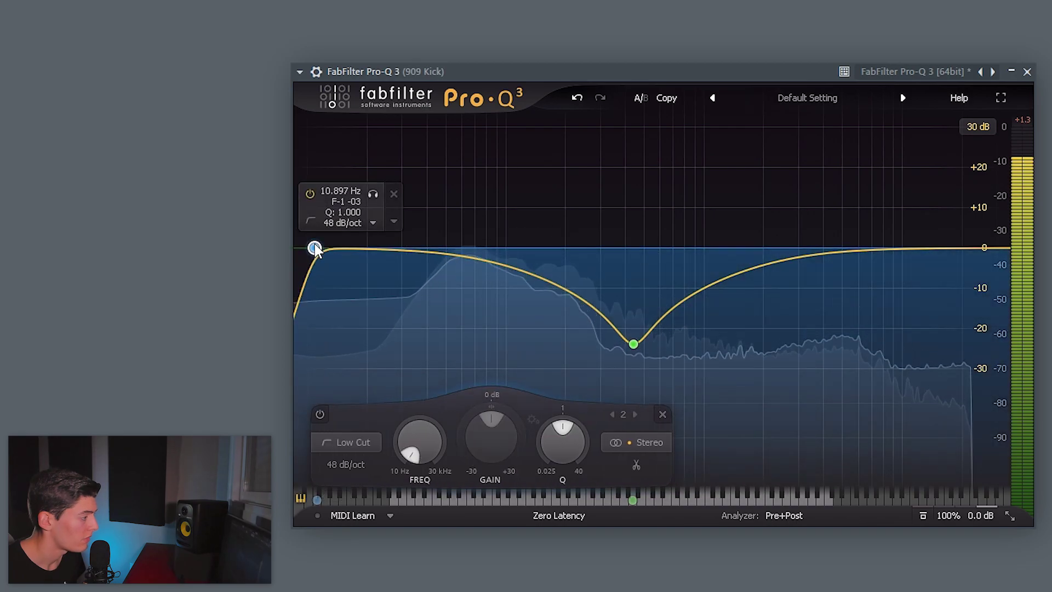
drag(314, 248, 394, 255)
mouse_move(528, 275)
mouse_down()
mouse_move(531, 264)
mouse_move(521, 281)
mouse_up()
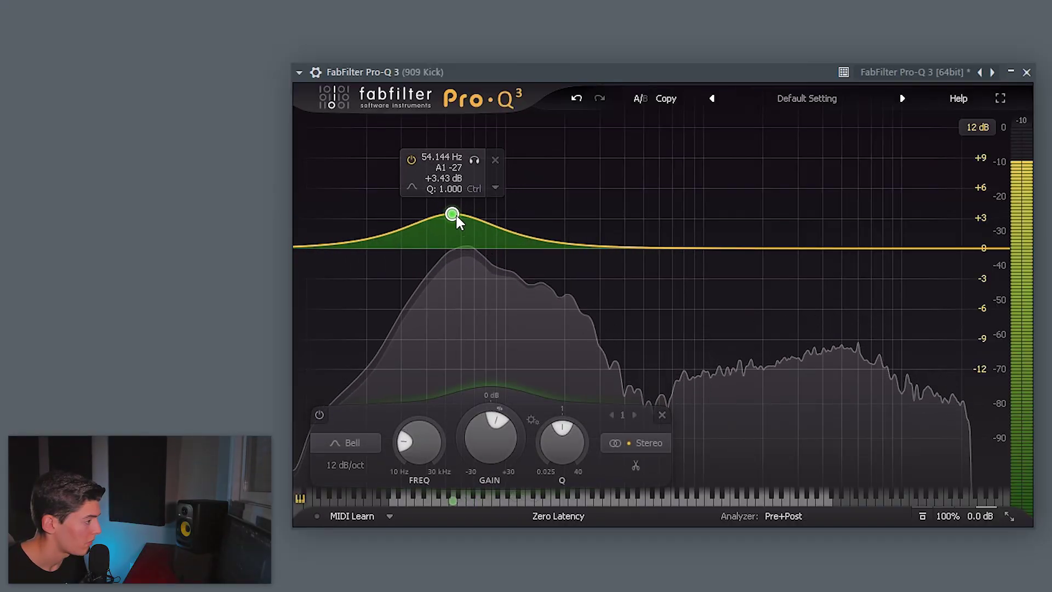
- Boost the kick's sub range with a bell of about +3.3 dB near 50 Hz and a gentle low shelf just below it
drag(456, 217, 448, 144)
drag(490, 437, 486, 501)
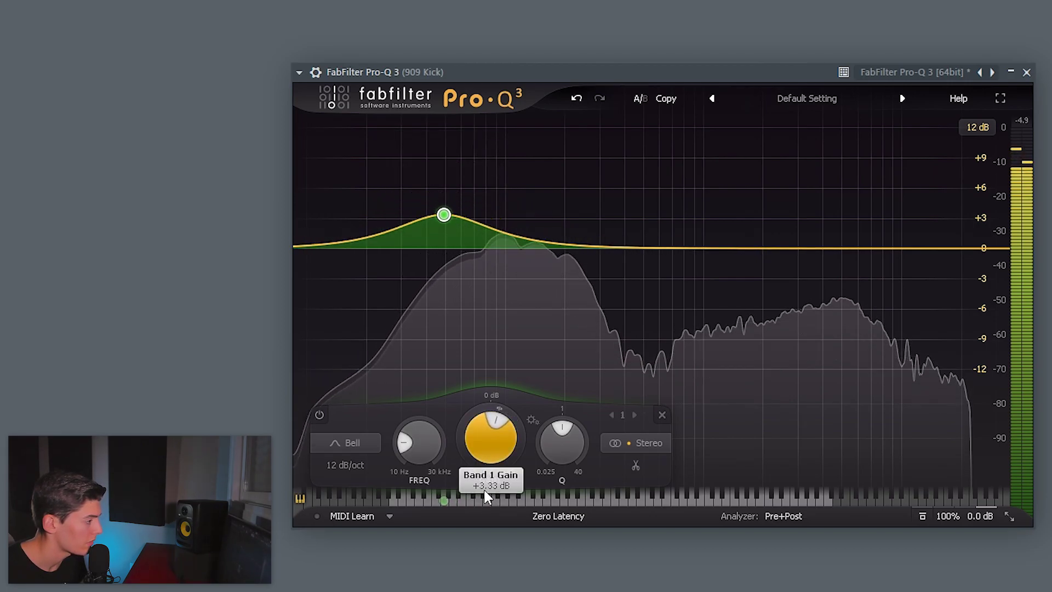
scroll(304, 246, up, 1)
drag(400, 224, 421, 224)
- Add a narrow bell band at about 97 Hz and cut it by about 9 dB
drag(510, 235, 502, 158)
scroll(510, 195, up, 8)
drag(498, 452, 496, 500)
drag(564, 449, 557, 419)
drag(498, 446, 494, 475)
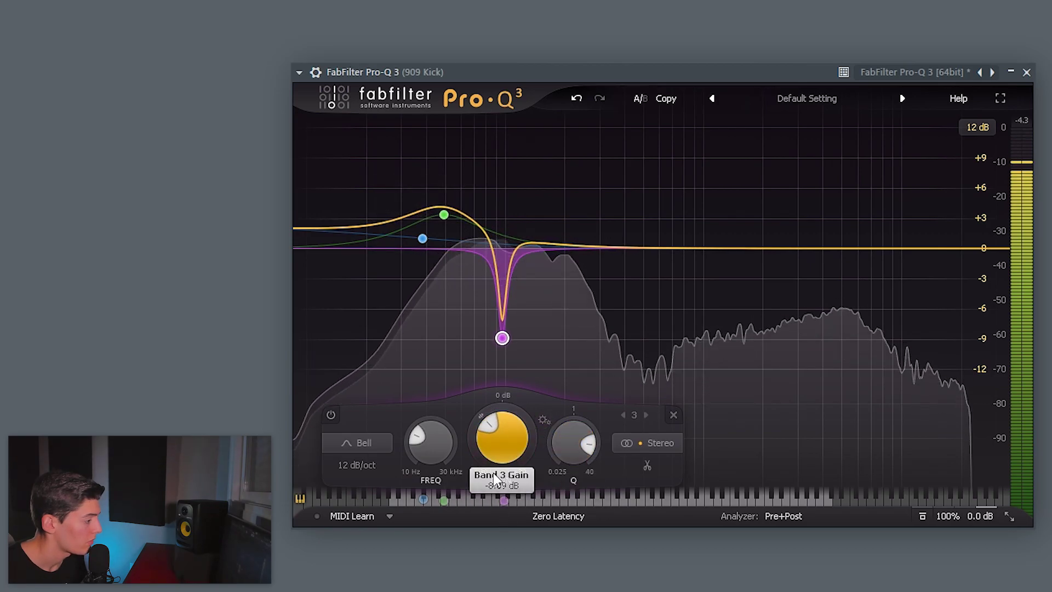
- Add a slight bell boost just above the 97 Hz notch and a narrow cut of about 25 dB in the low mids
drag(606, 248, 541, 241)
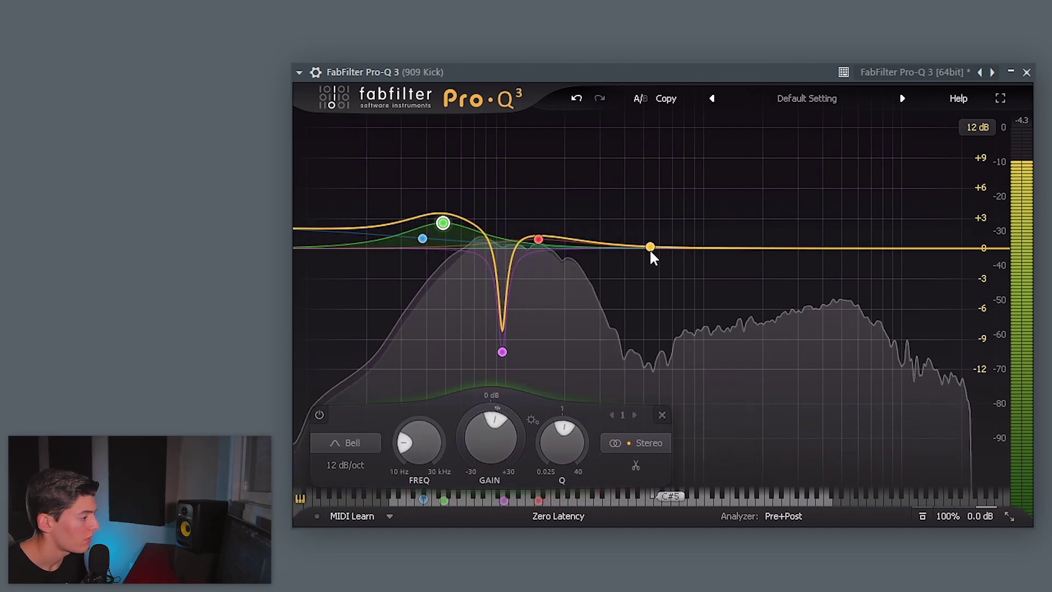
drag(645, 247, 643, 143)
scroll(652, 156, up, 5)
drag(638, 438, 689, 496)
- Deepen the 97 Hz notch to about -29.3 dB and stack a second narrow bell cut with a Q of about 19.6 on it
click(502, 290)
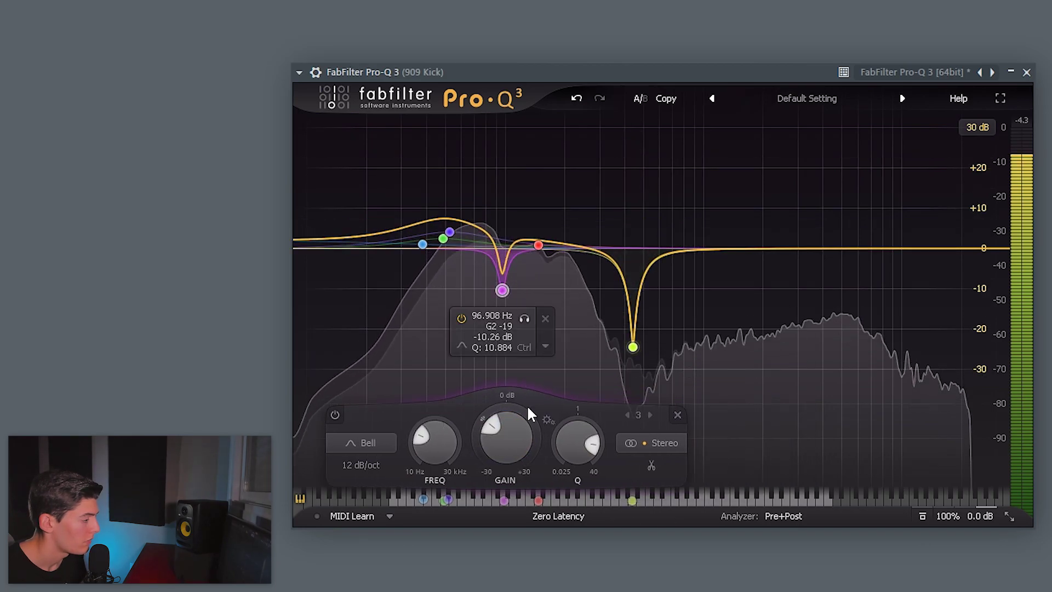
drag(502, 435, 501, 486)
drag(521, 242, 510, 274)
drag(573, 458, 547, 341)
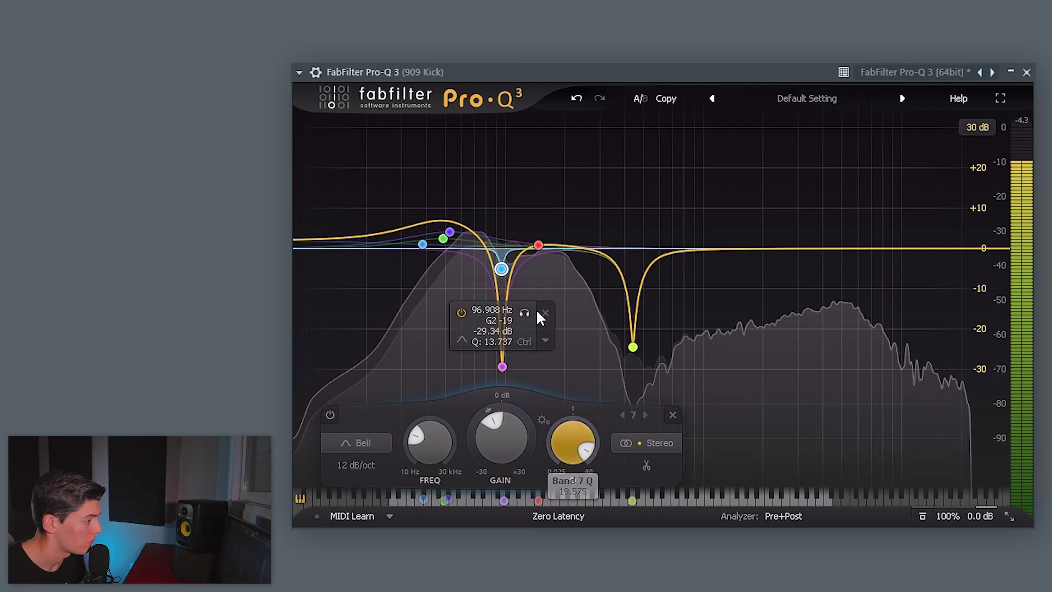
drag(505, 270, 505, 282)
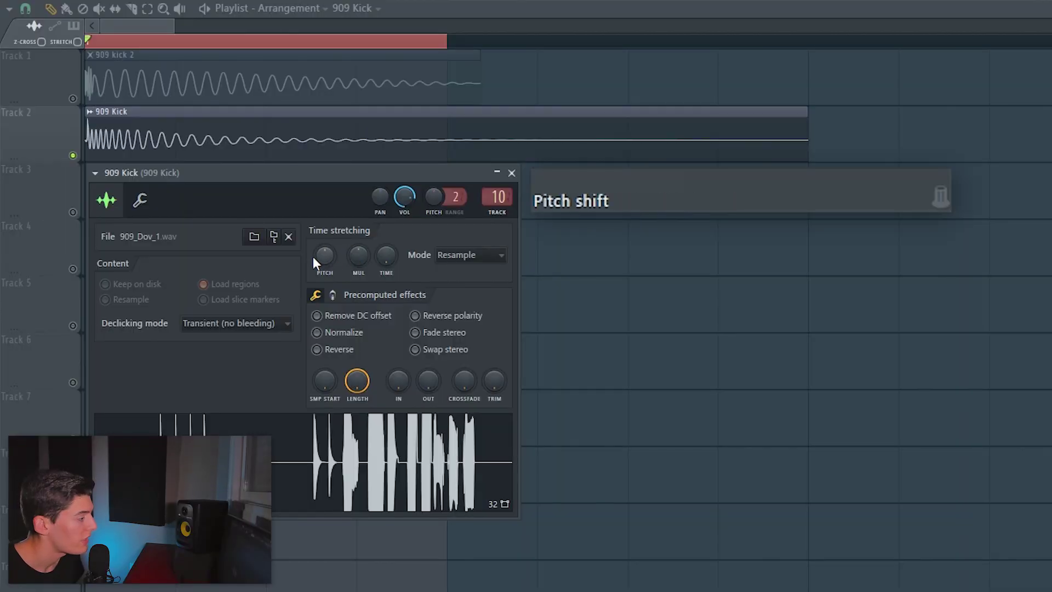
- Lower the 909 Kick's time-stretching pitch slightly during playback and stretch its clip on Track 2 longer
key(space)
drag(324, 254, 325, 280)
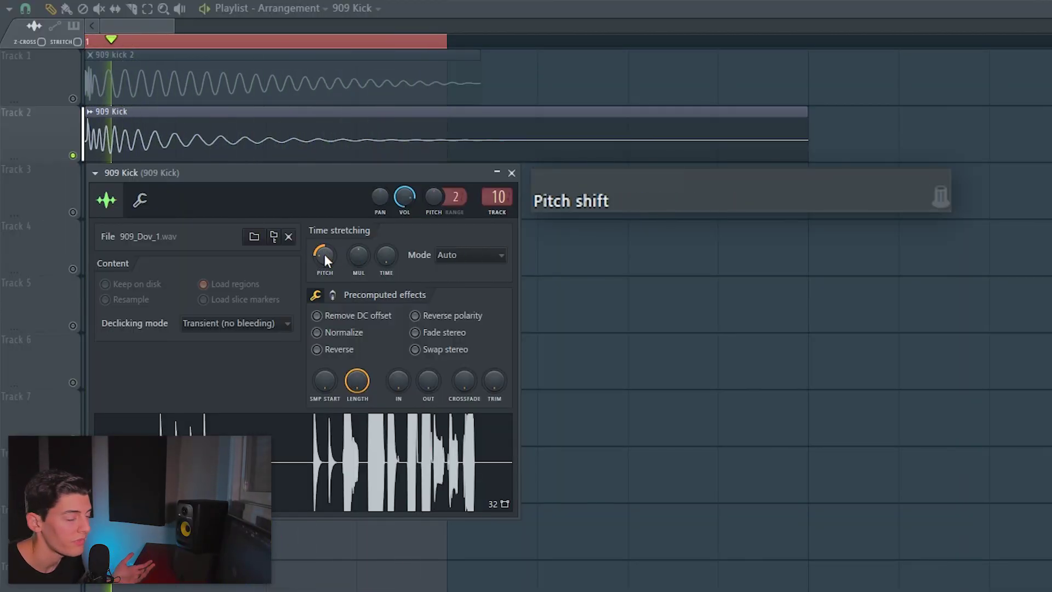
drag(325, 255, 324, 237)
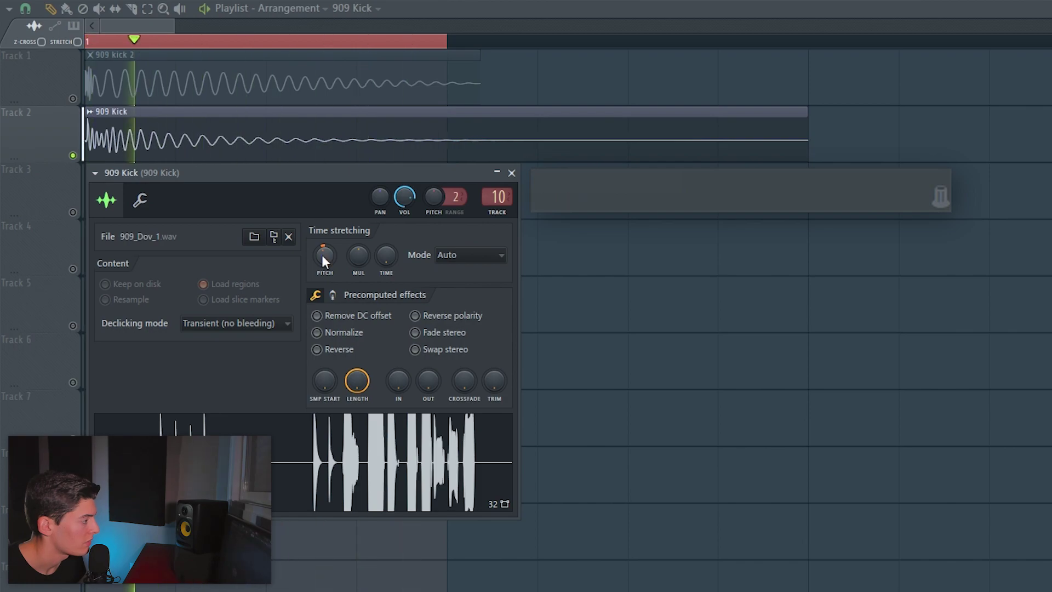
drag(322, 256, 323, 259)
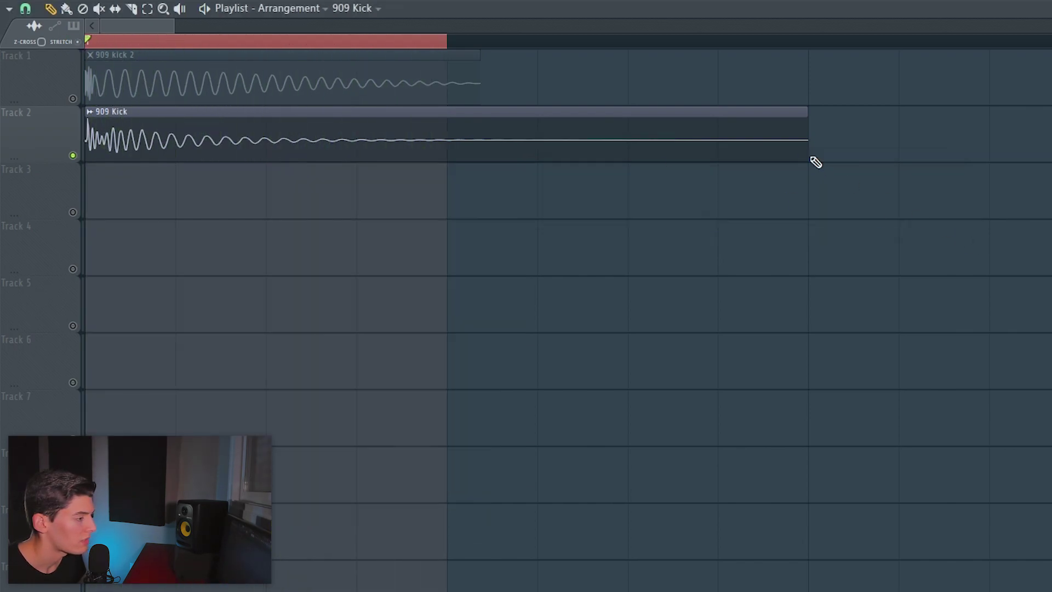
drag(826, 152, 943, 158)
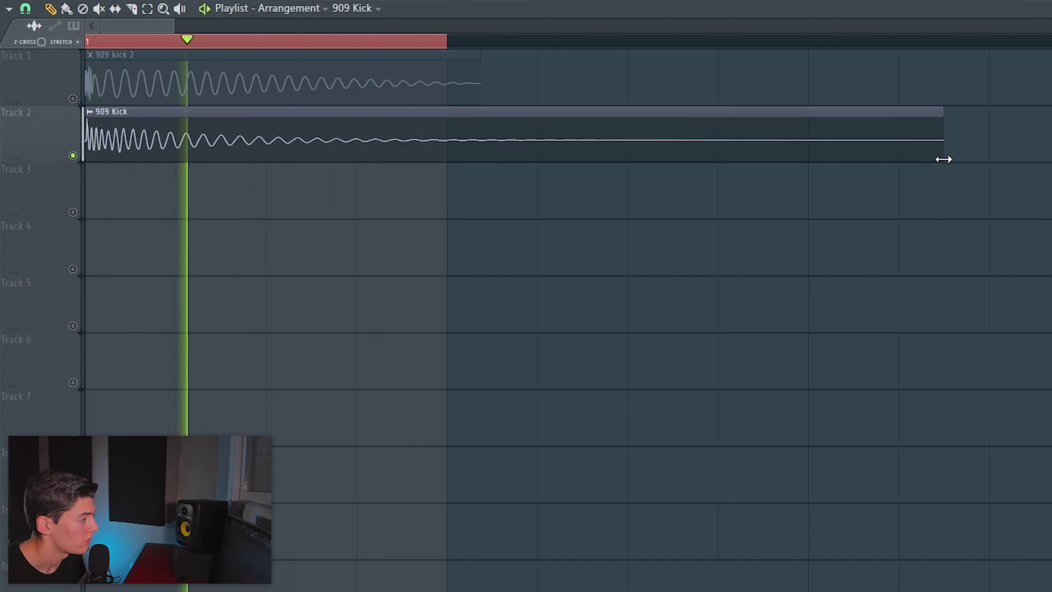
key(space)
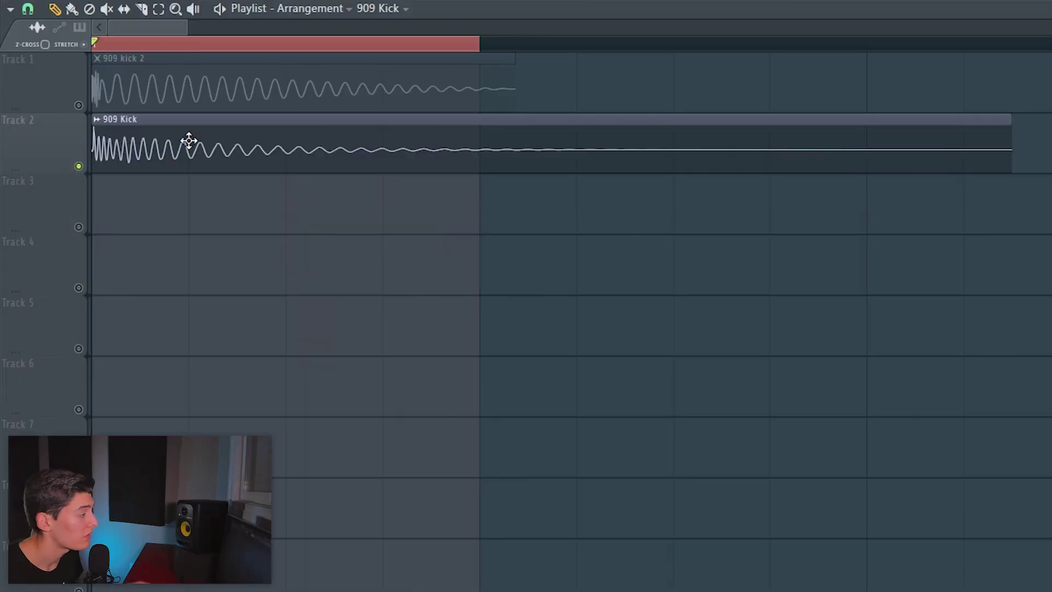
double_click(149, 147)
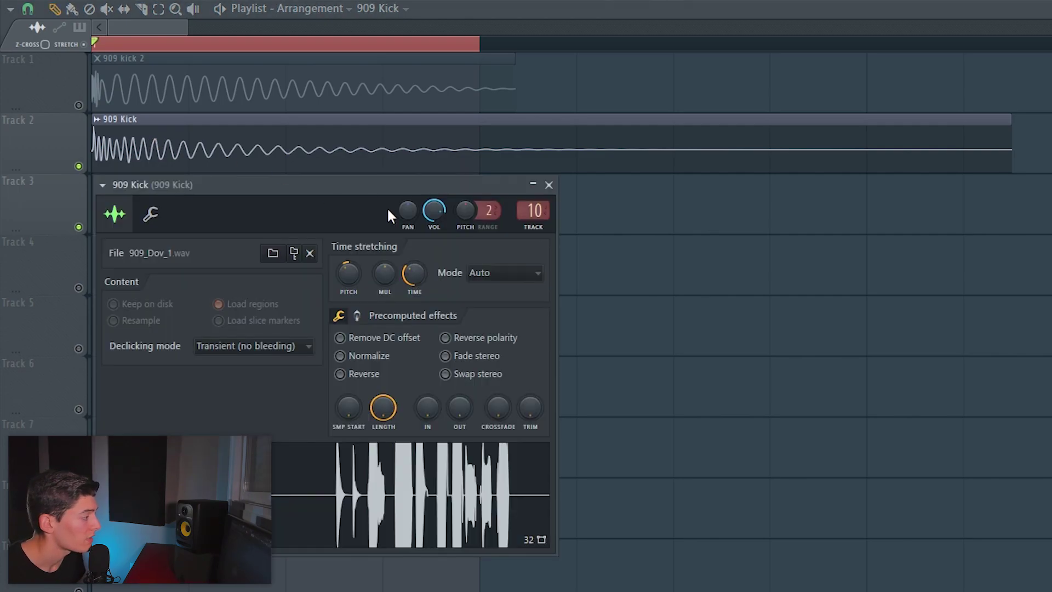
right_click(467, 213)
click(500, 322)
click(548, 185)
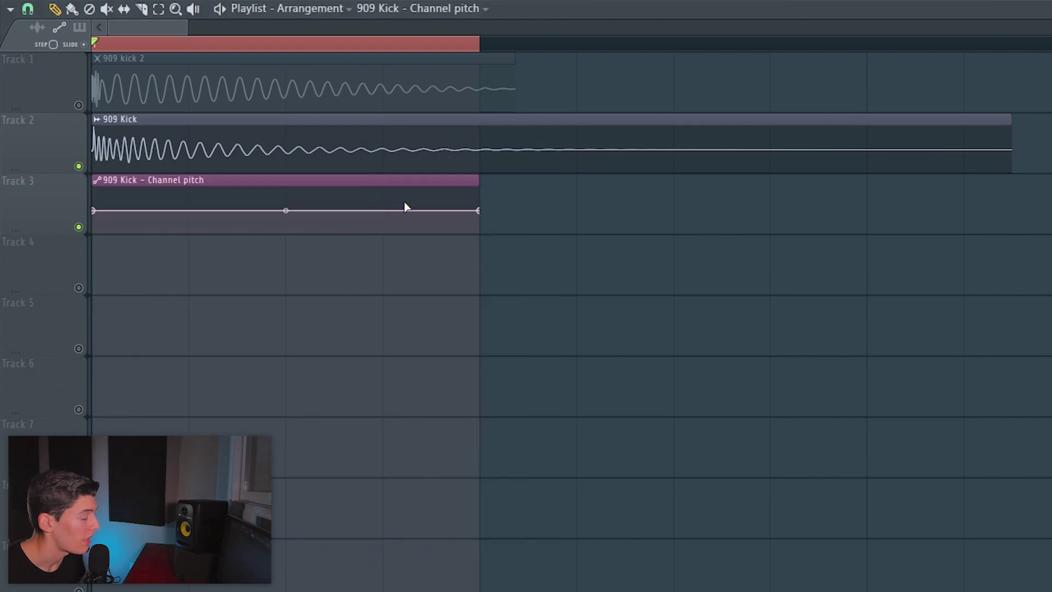
drag(482, 211, 480, 248)
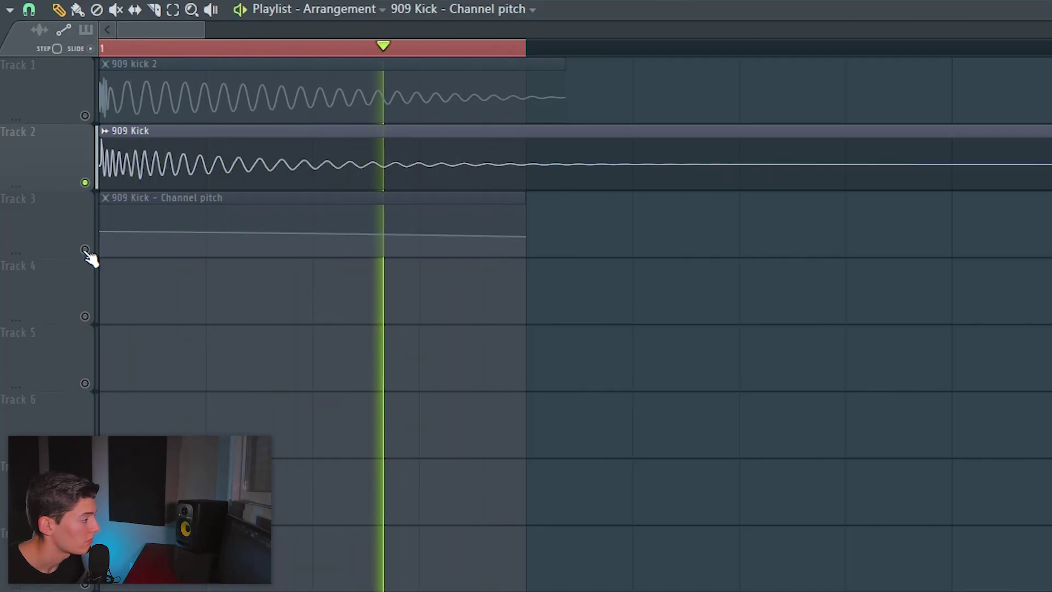
- Compare the kick with and without the channel pitch automation by toggling Track 3 during playback
click(85, 250)
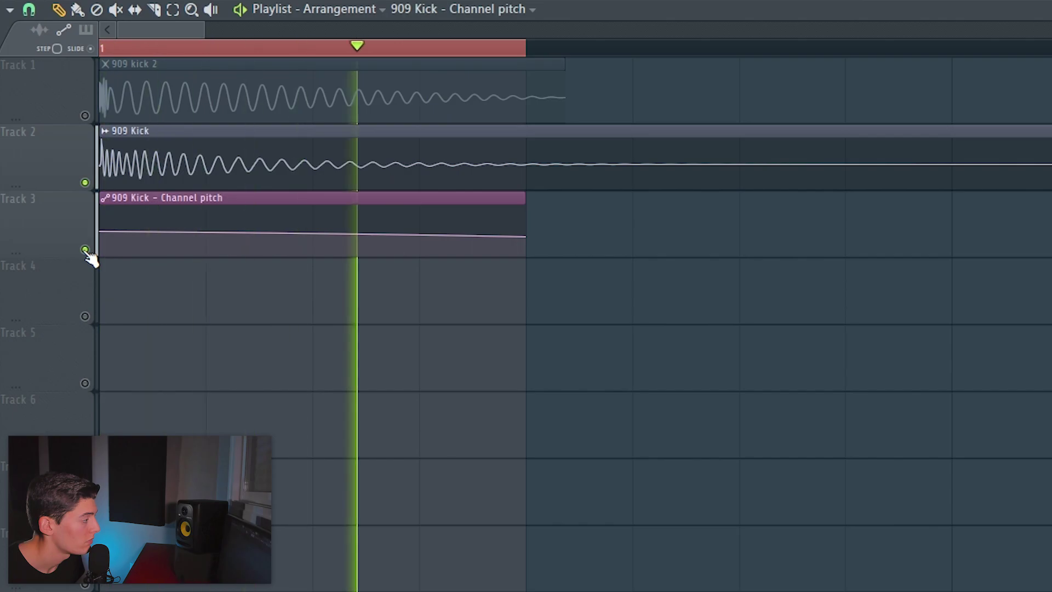
click(85, 251)
click(85, 251)
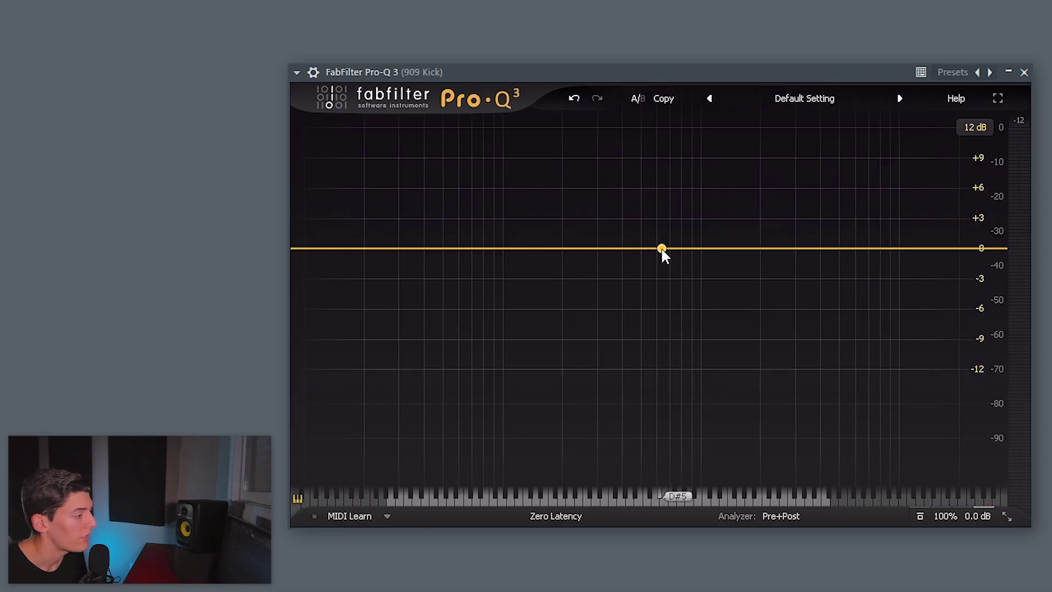
- Add a bell boost of about +11 dB near 500 Hz and narrow it to a Q of about 1.9
drag(656, 247, 645, 147)
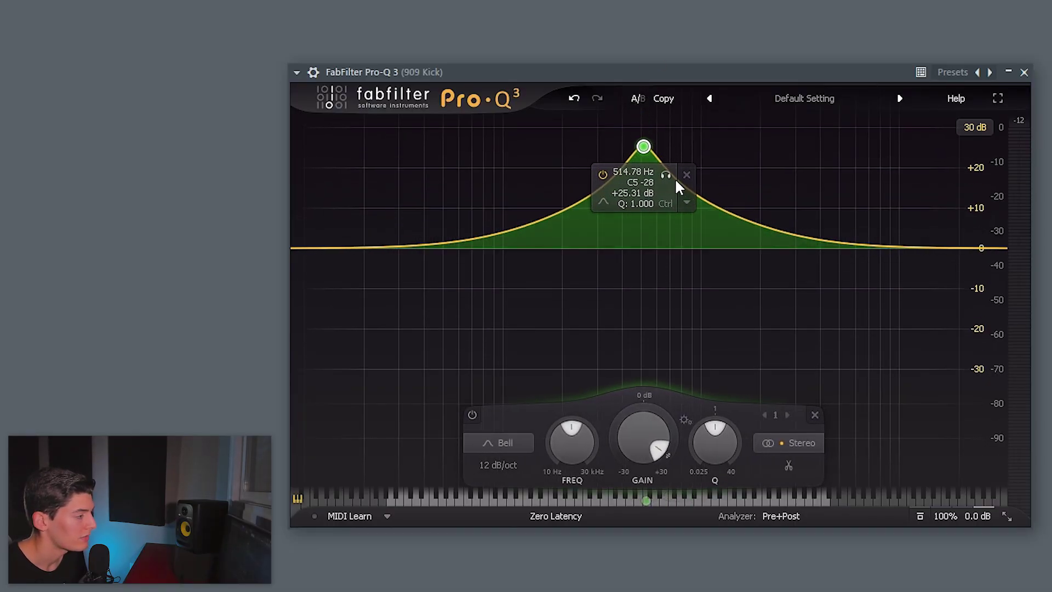
key(space)
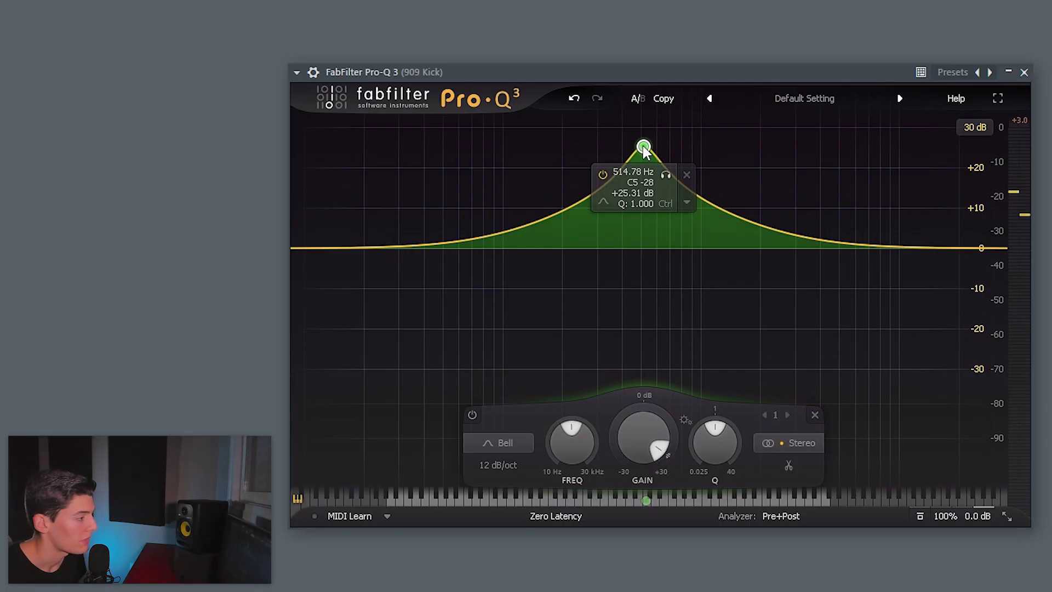
drag(644, 151, 636, 203)
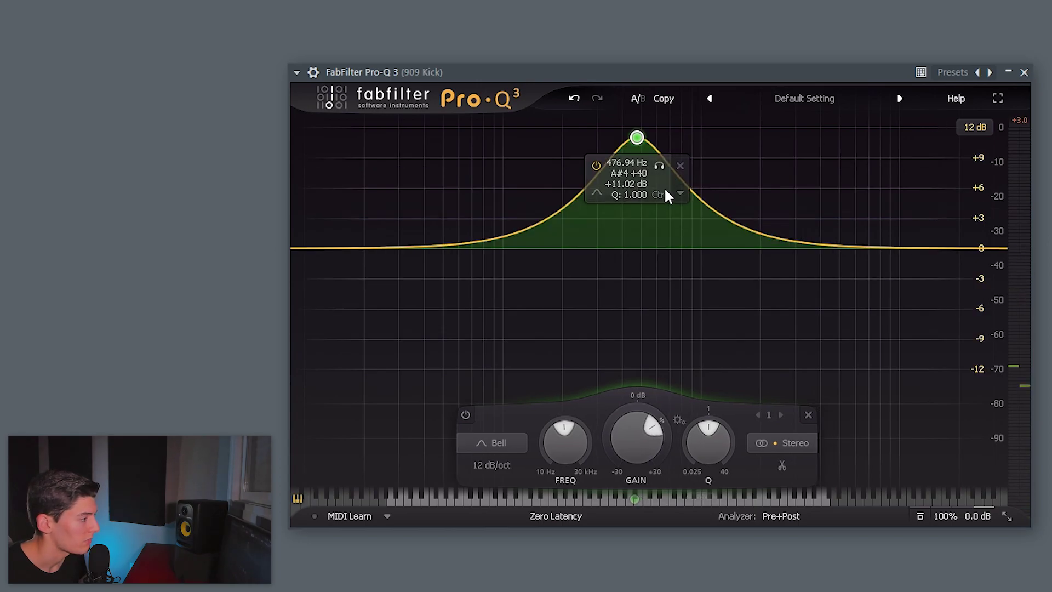
drag(637, 139, 639, 137)
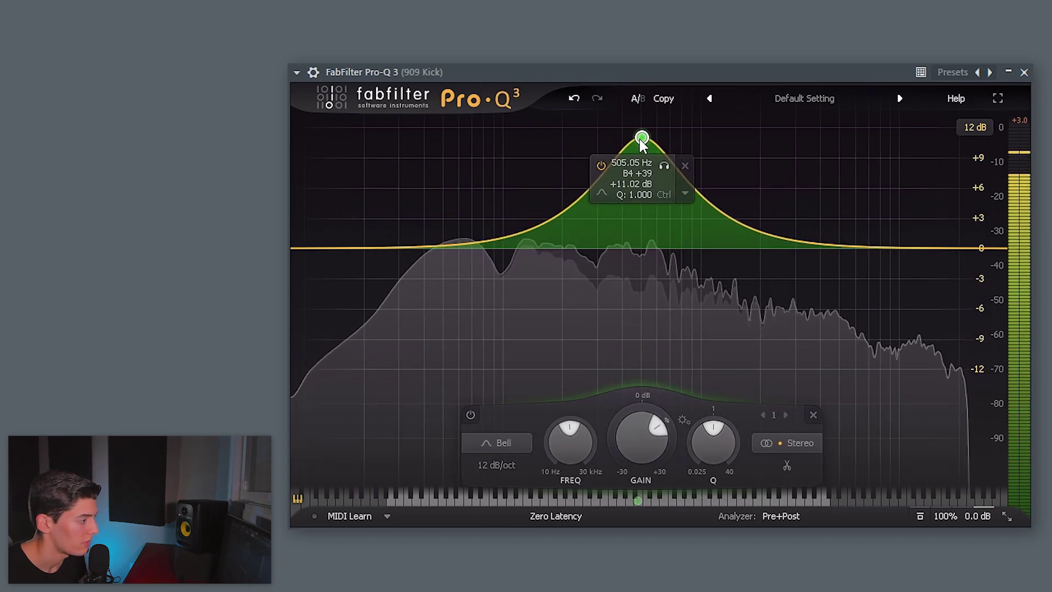
drag(701, 446, 697, 425)
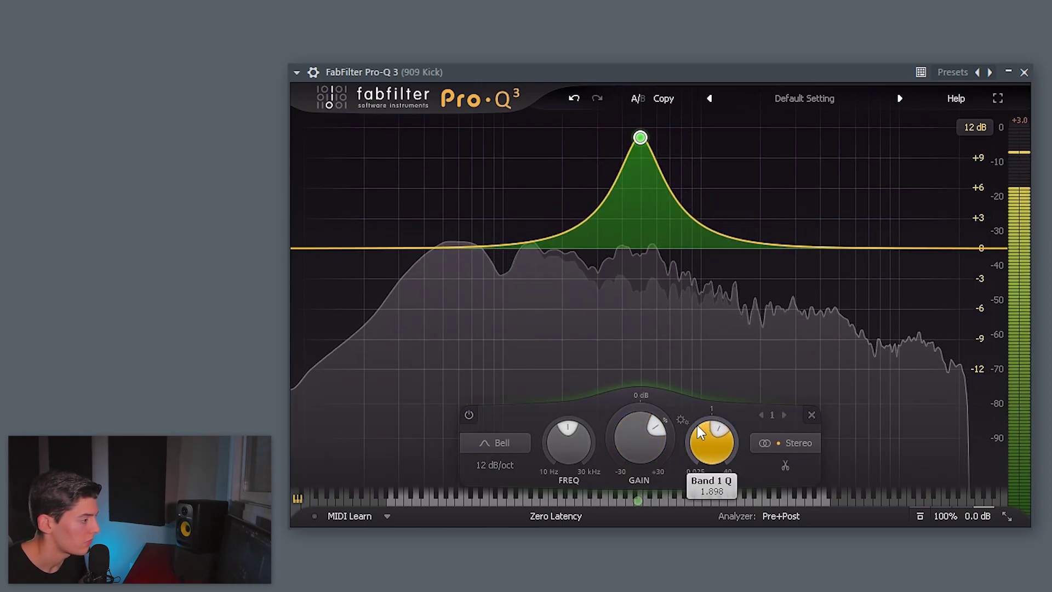
- Stack a second, smaller bell boost on the 500 Hz peak and add a bell boost of about +3.3 dB near 1.6 kHz
drag(741, 239, 639, 207)
drag(707, 446, 701, 435)
drag(735, 231, 738, 195)
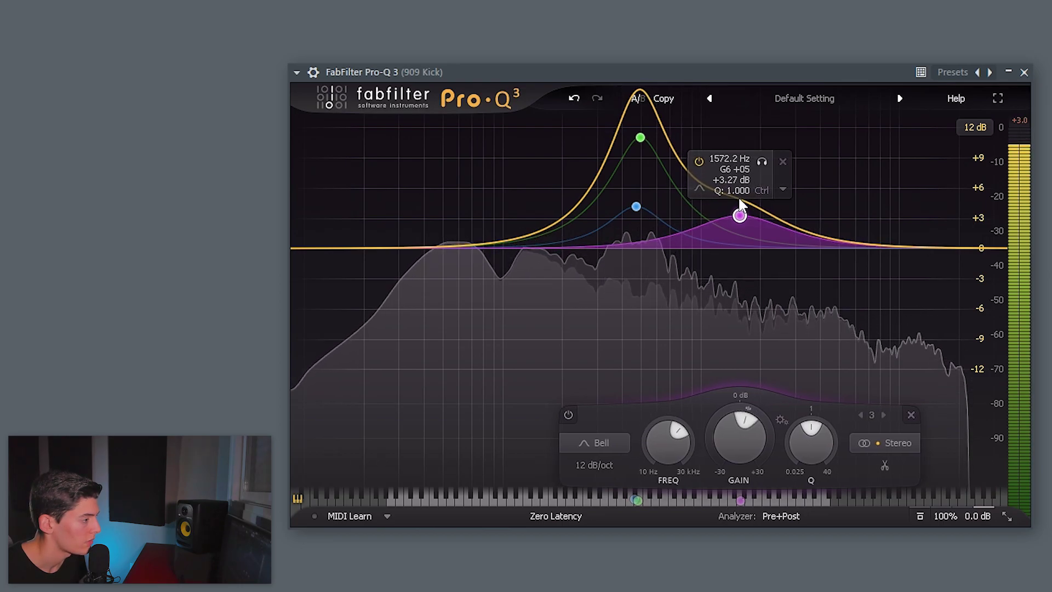
- Add a bell cut of about -1.8 dB near 165 Hz and a 36 dB/oct low cut near 31 Hz
drag(521, 240, 550, 269)
scroll(555, 276, up, 3)
click(305, 248)
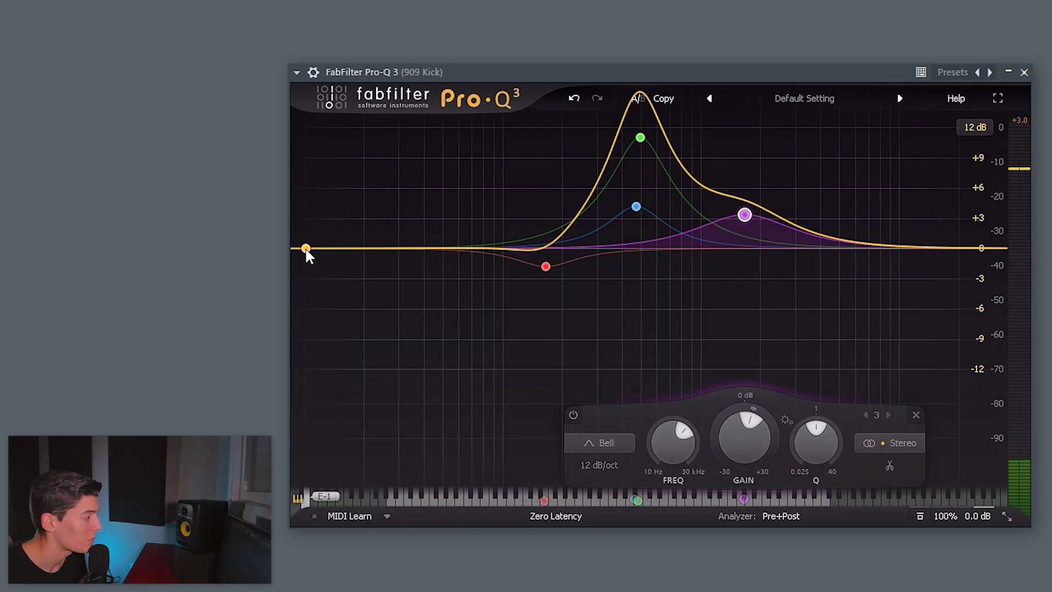
drag(306, 248, 403, 259)
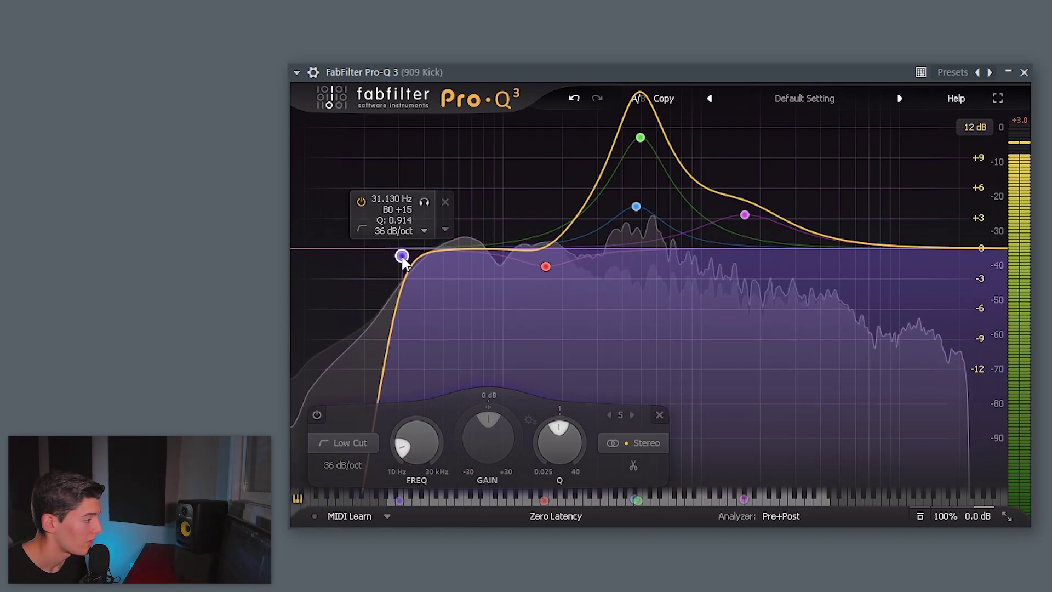
- Bypass the low cut, switch the processing mode to Linear Phase, and re-enable the low cut to compare the kick
click(318, 415)
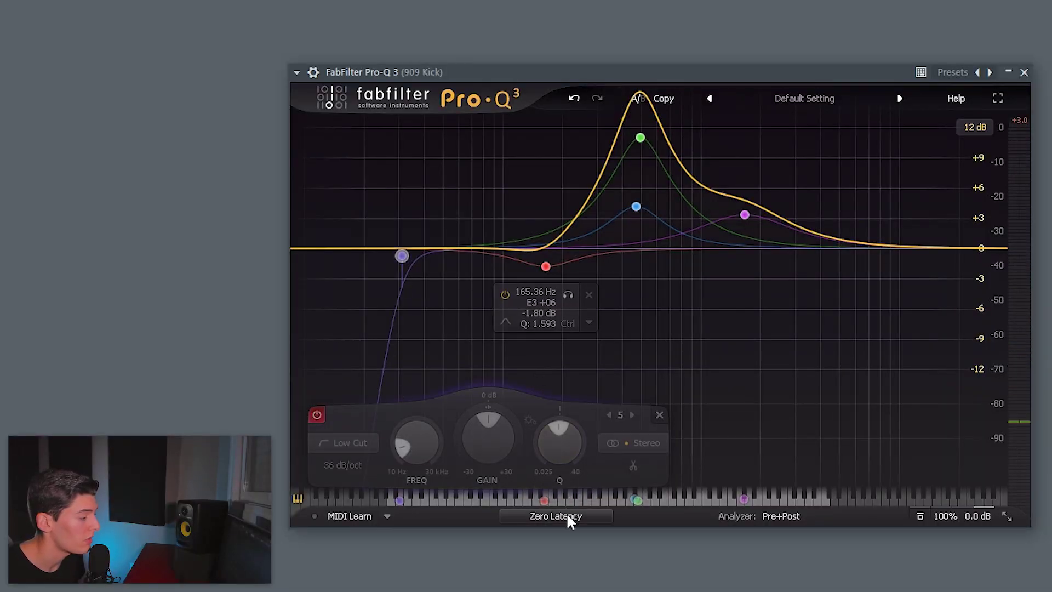
click(567, 515)
click(557, 573)
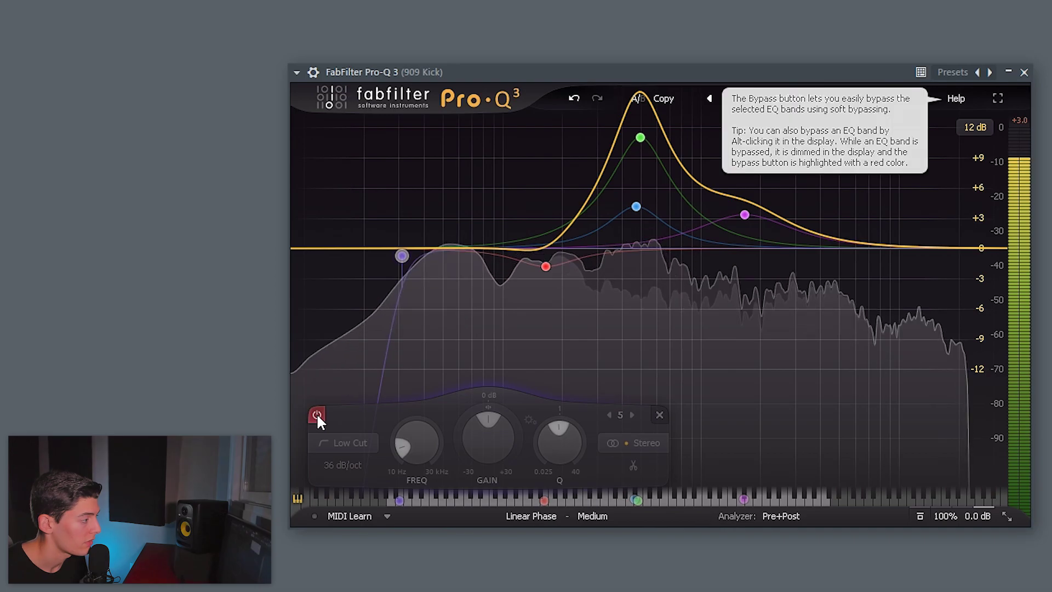
click(317, 415)
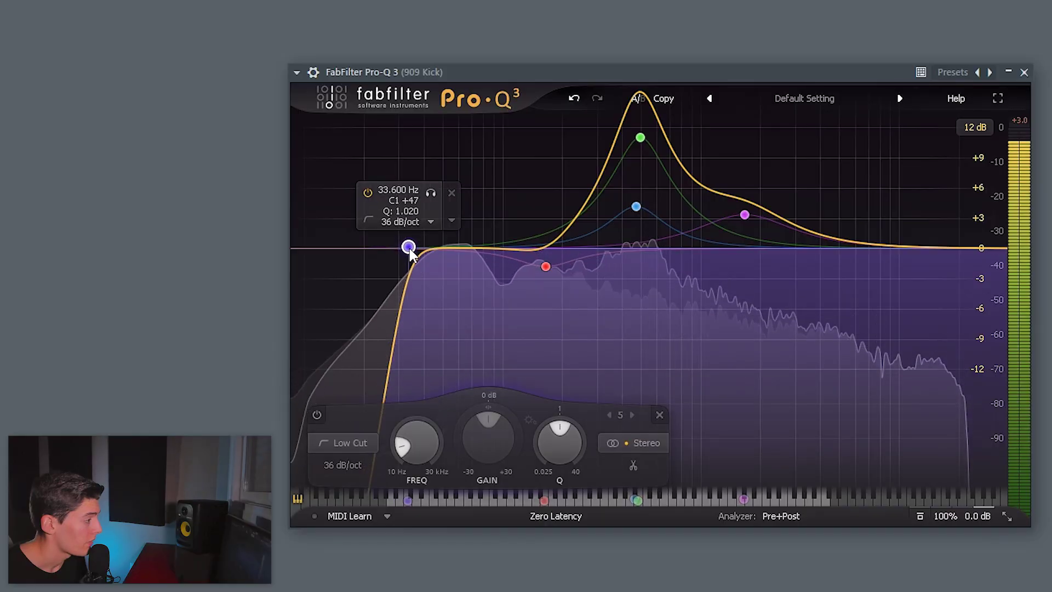
- Raise the low cut to about 41 Hz, choose its slope and audition the equalised kick
drag(409, 247, 422, 253)
click(343, 465)
mouse_move(421, 249)
mouse_down()
mouse_move(410, 244)
mouse_move(427, 252)
mouse_up()
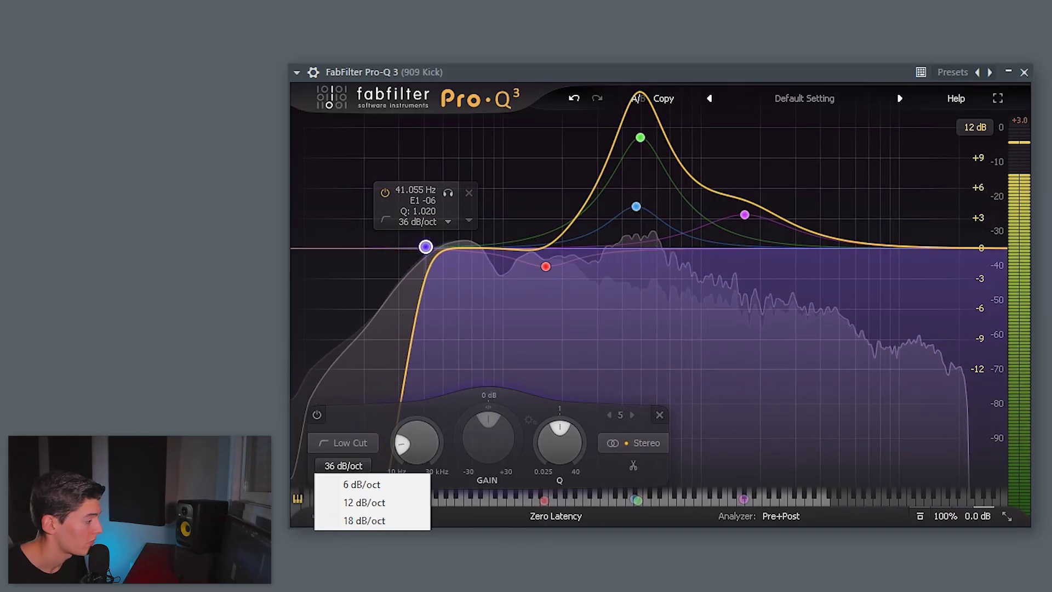
click(350, 589)
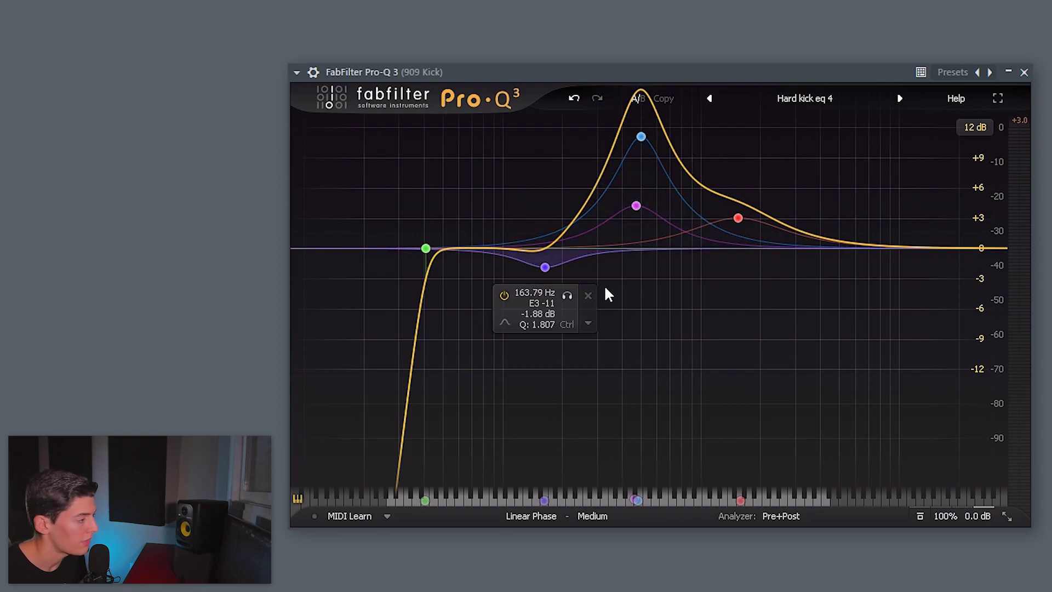
key(space)
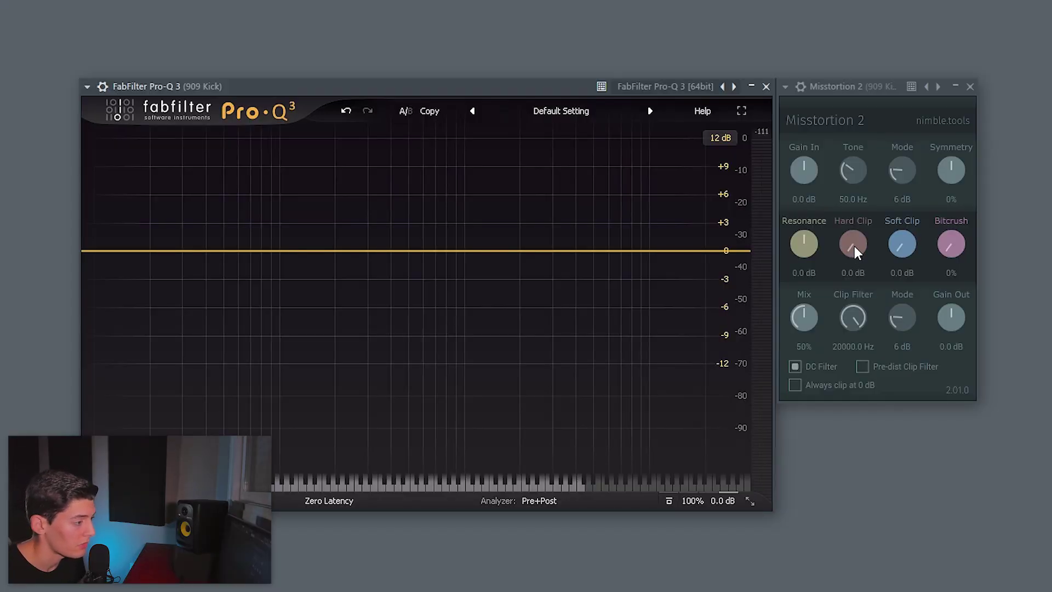
- Distort the kick in Misstortion 2 with Hard Clip 21.8 dB, Tone 73.3 Hz, Mode 6 dB, Symmetry -100% and Resonance -2.9 dB
key(space)
drag(852, 247, 849, 175)
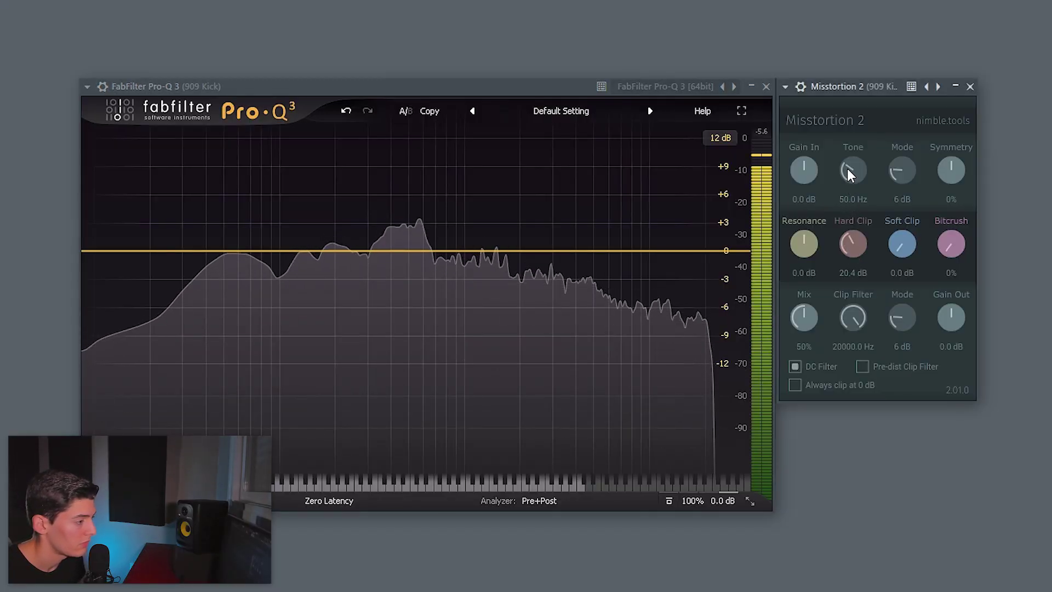
key(space)
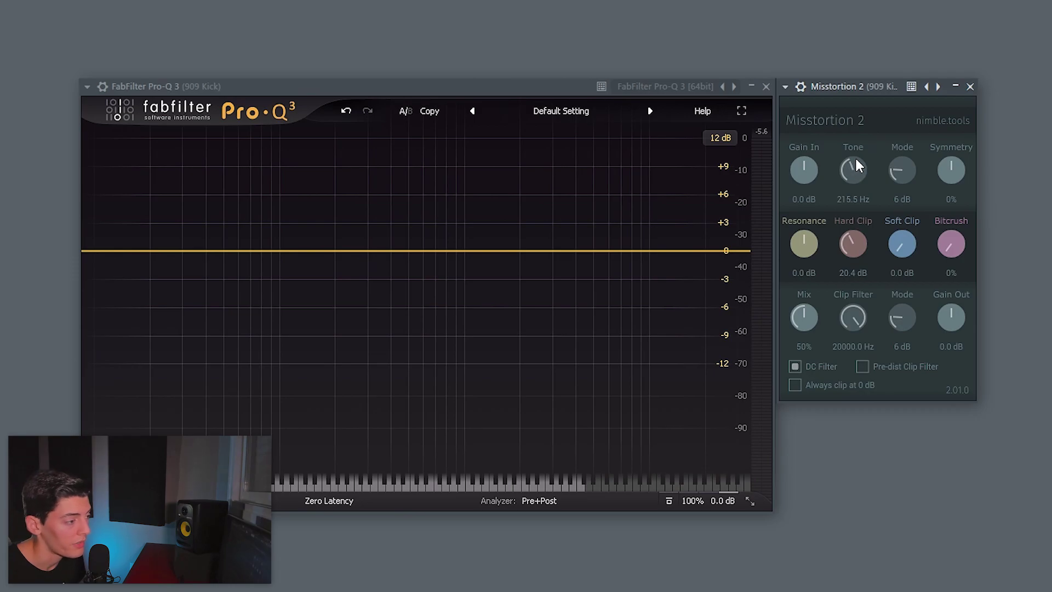
drag(858, 165, 858, 158)
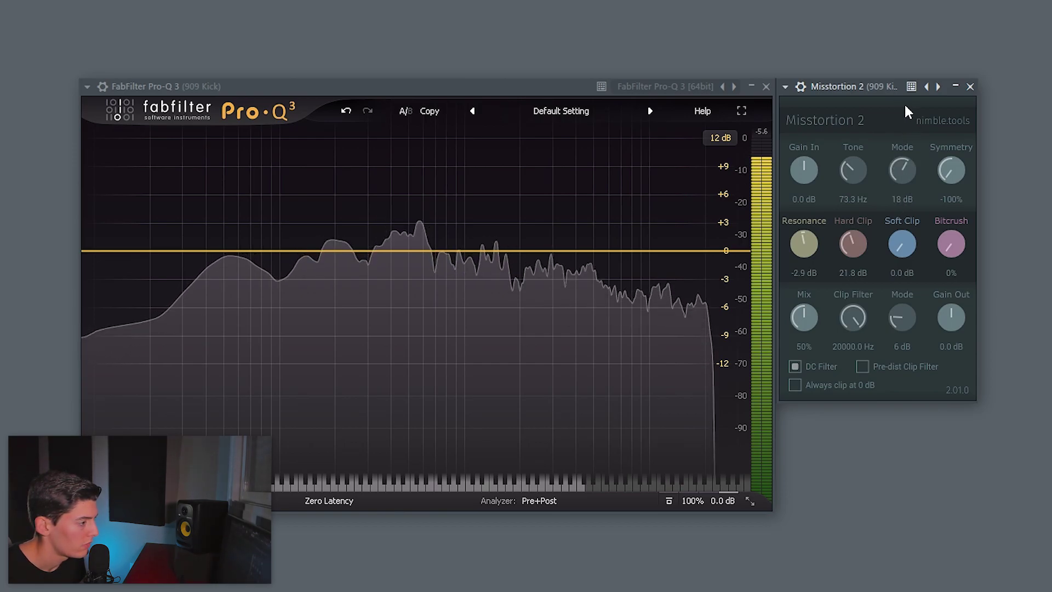
drag(906, 171, 907, 221)
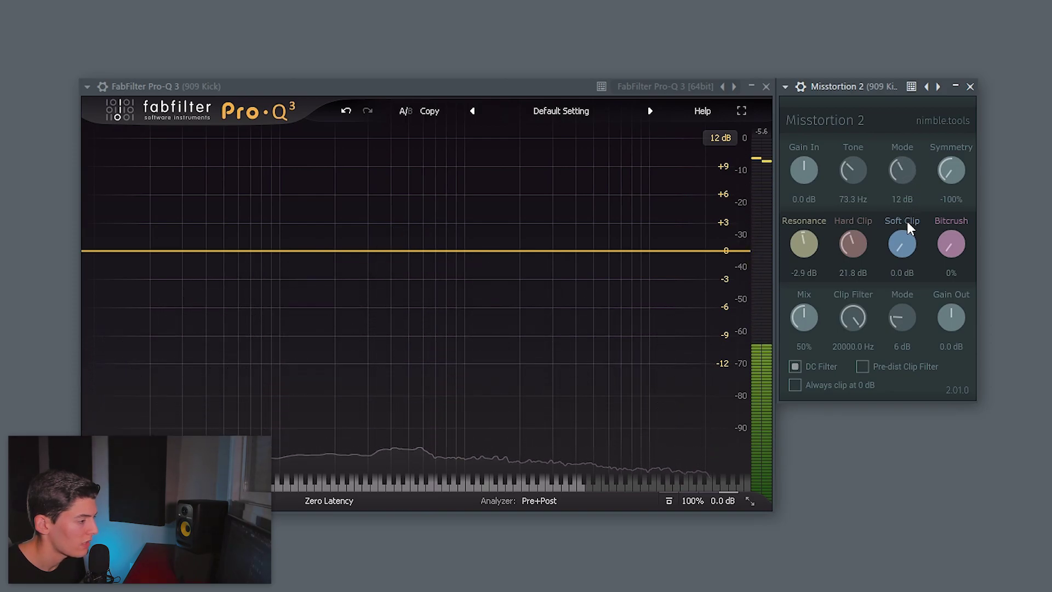
- Add a bell boost of about +4 dB near 81 Hz and a low cut near 37 Hz to the default equaliser
drag(303, 251, 292, 253)
drag(267, 223, 270, 223)
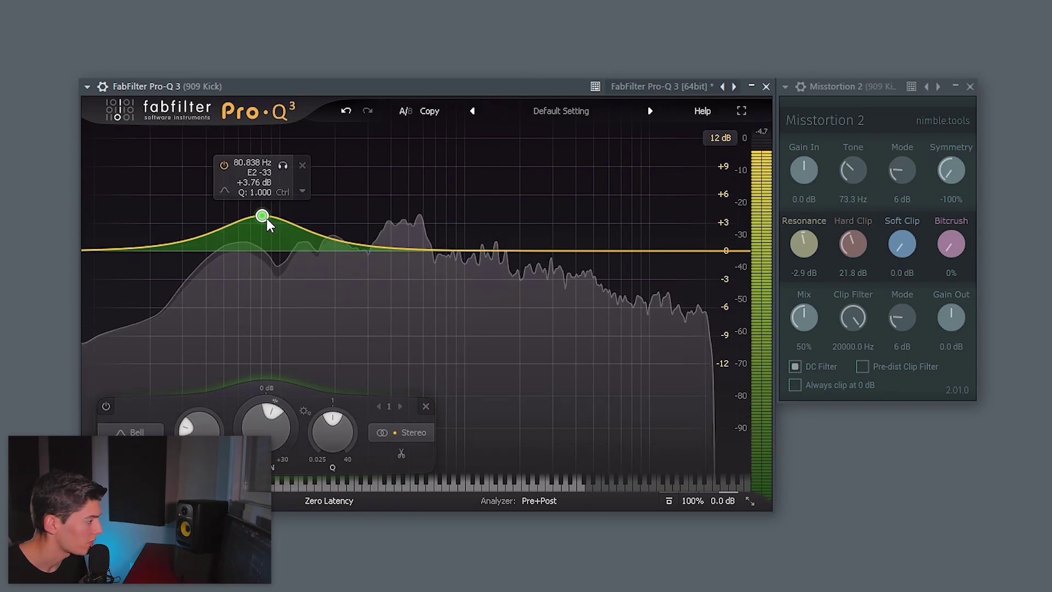
click(96, 252)
drag(96, 251, 211, 254)
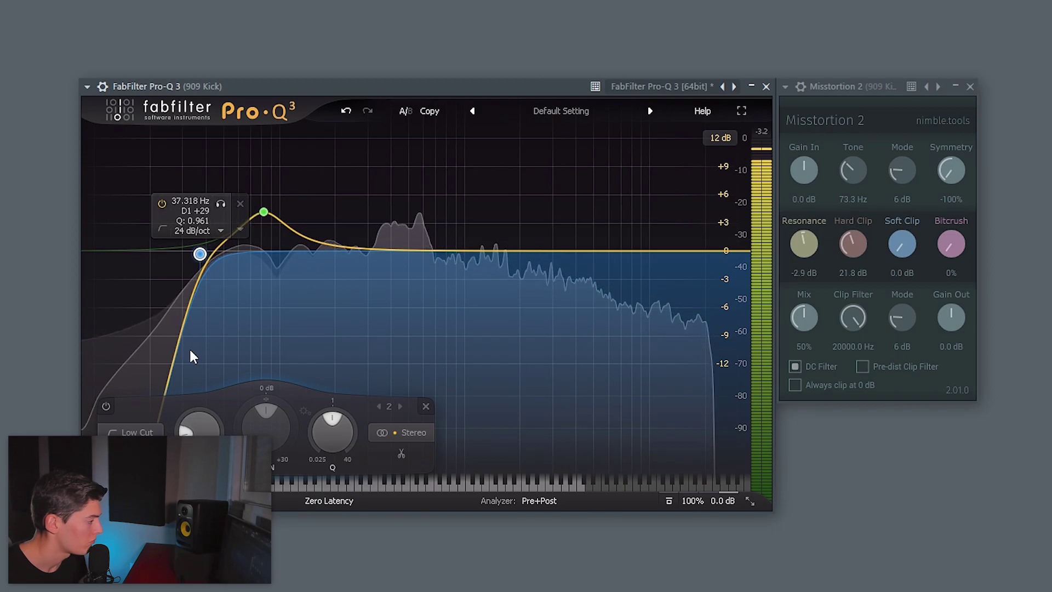
scroll(201, 253, up, 3)
- Add a narrow bell cut of about -10.2 dB at 184 Hz with a Q of about 11.3, comparing it against bypass
click(369, 250)
drag(369, 250, 332, 200)
scroll(345, 220, up, 5)
mouse_move(393, 437)
drag(328, 430, 313, 470)
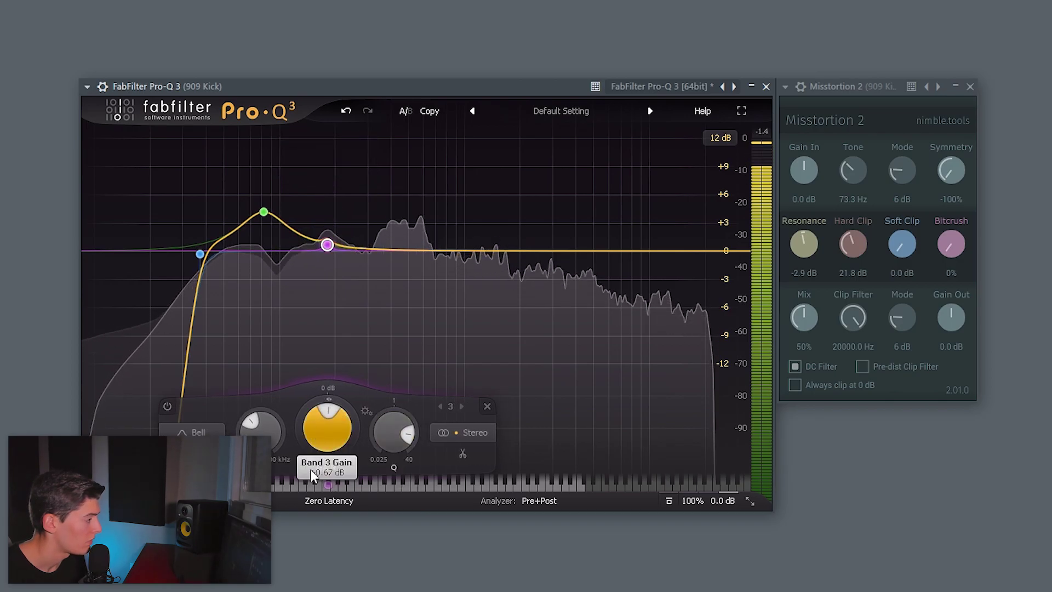
drag(328, 431, 328, 438)
drag(327, 346, 328, 349)
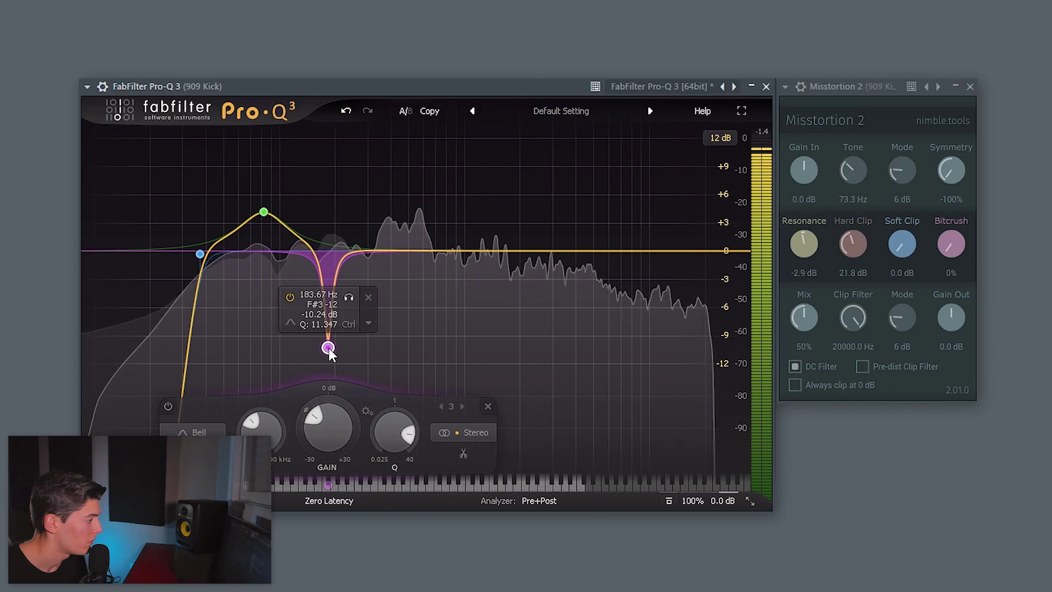
click(168, 407)
click(168, 407)
- Add a gentle midrange bell boost and a high shelf of about +2.1 dB near 6.2 kHz
double_click(451, 251)
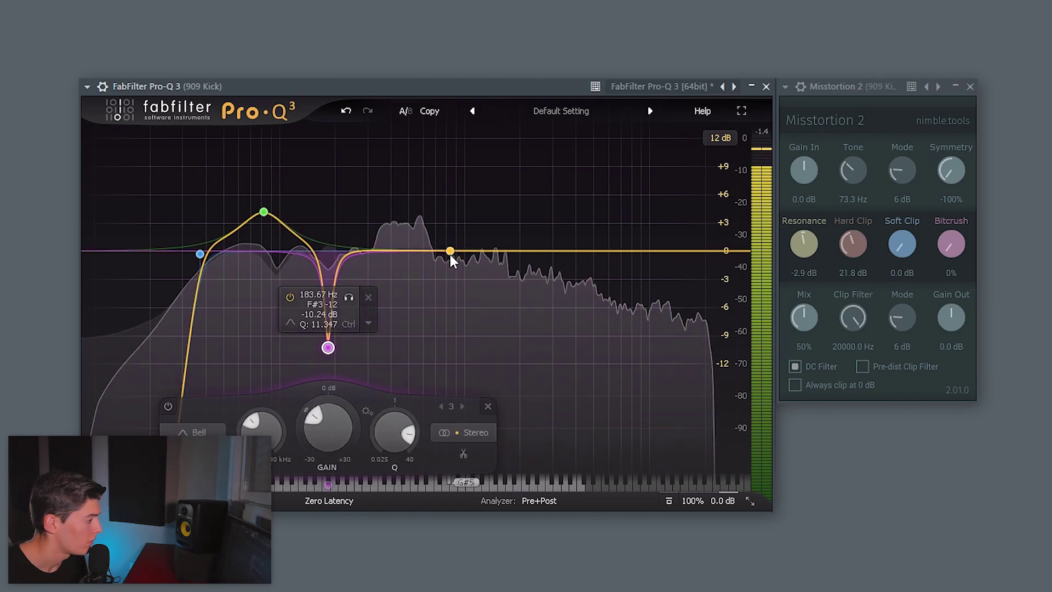
drag(451, 251, 451, 239)
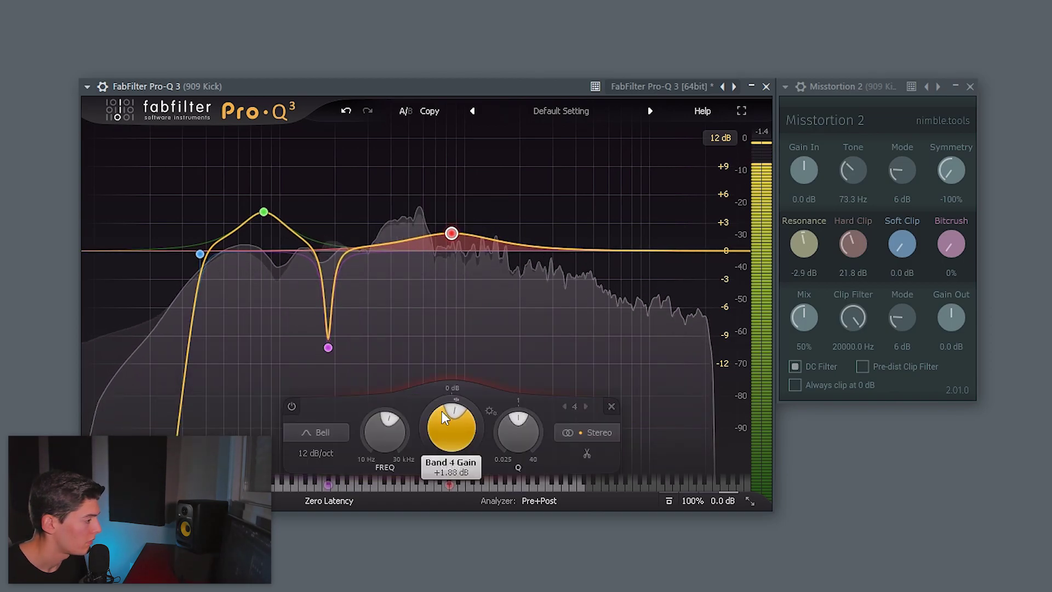
drag(718, 250, 610, 240)
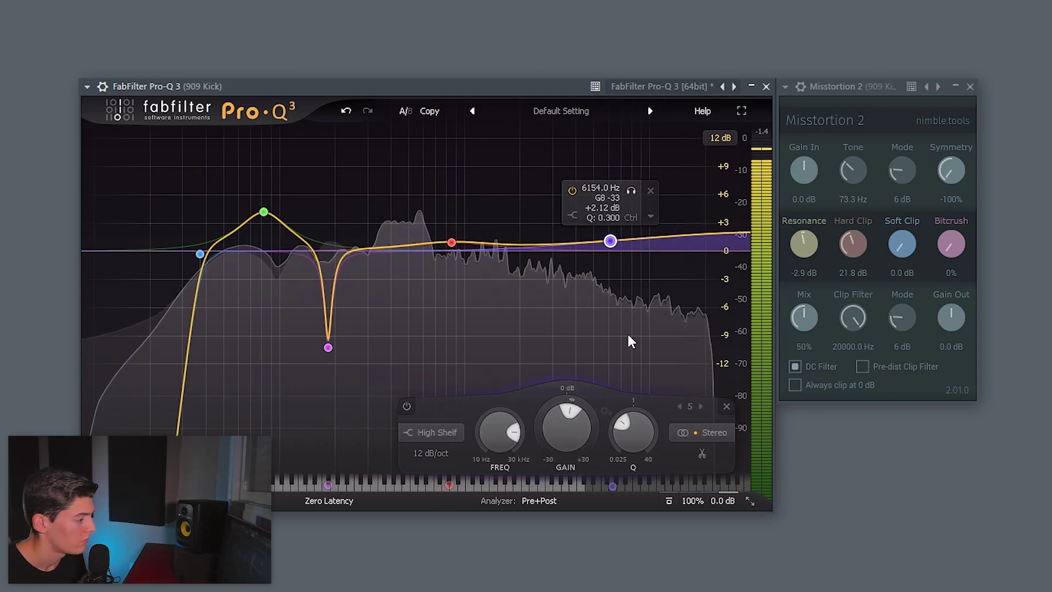
- Deepen the 184 Hz cut to about -17.8 dB and add a narrow bell cut of about -4 dB slightly above 310 Hz
drag(319, 440, 319, 465)
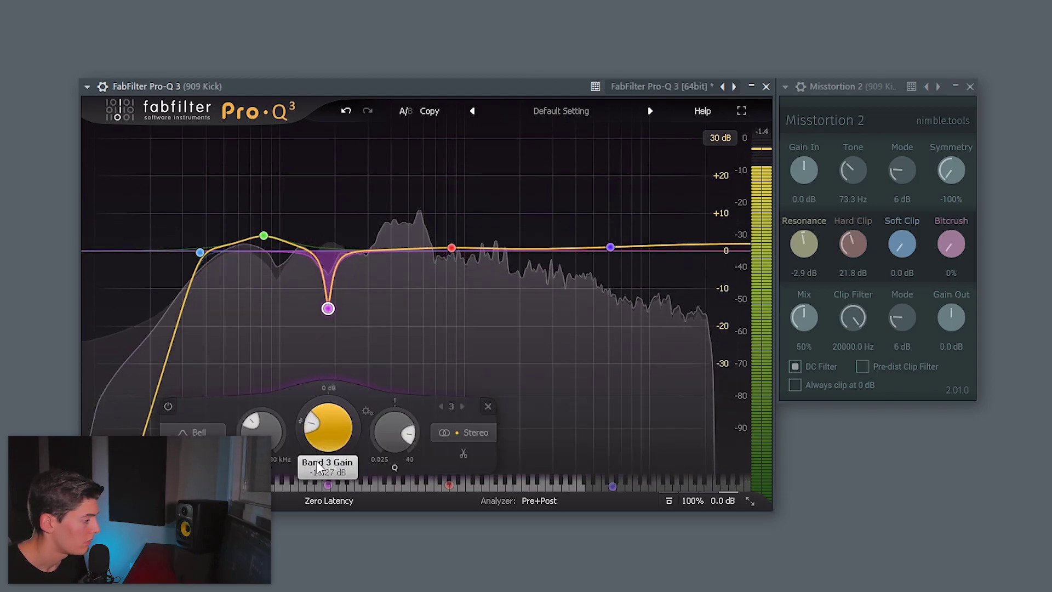
drag(370, 251, 370, 203)
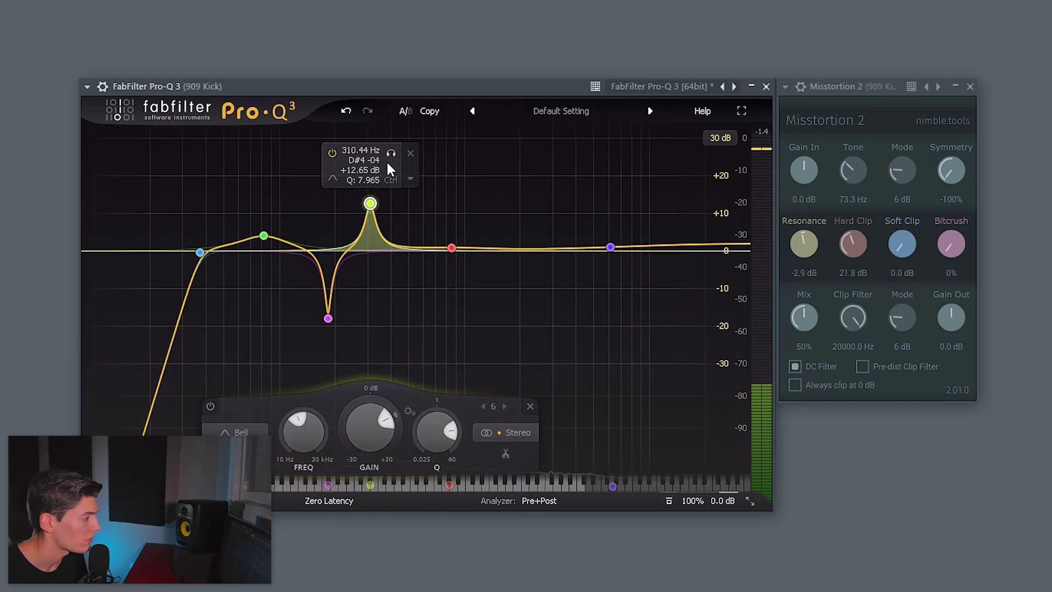
mouse_move(393, 159)
mouse_down()
mouse_move(378, 156)
mouse_move(400, 159)
mouse_up()
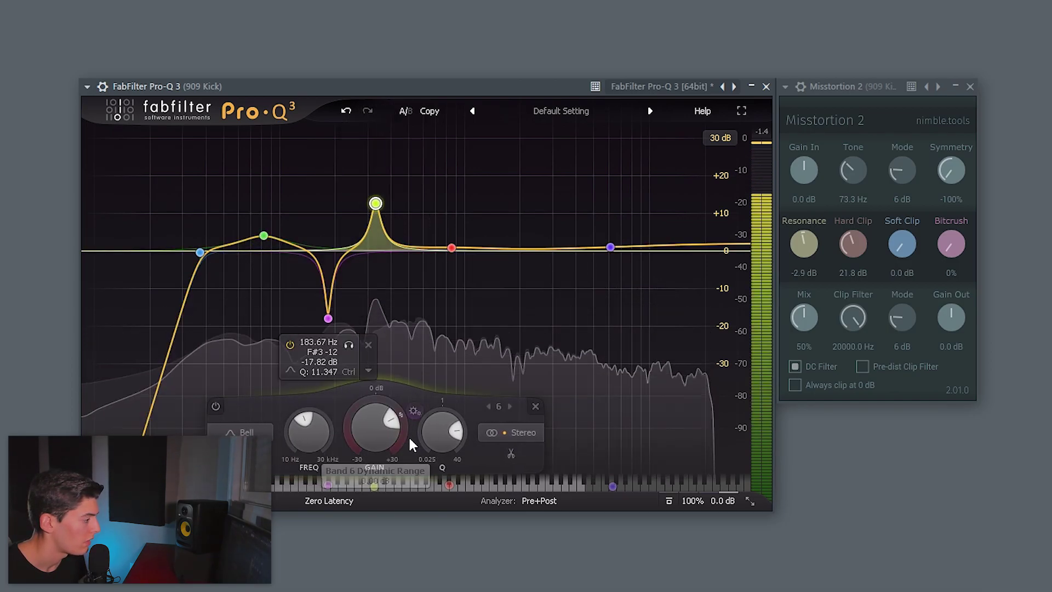
drag(432, 434, 376, 488)
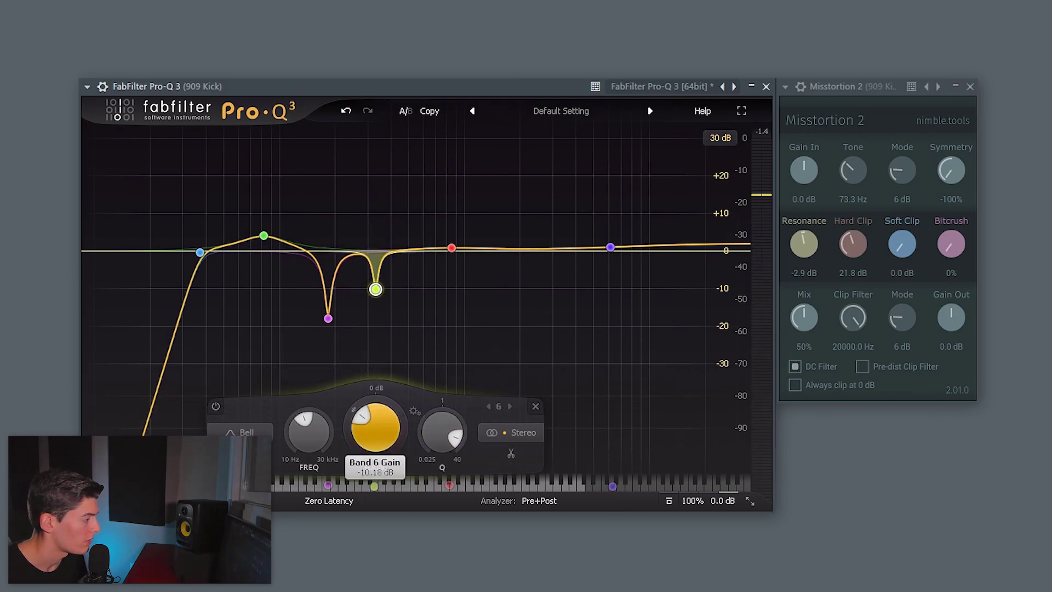
click(216, 406)
click(215, 406)
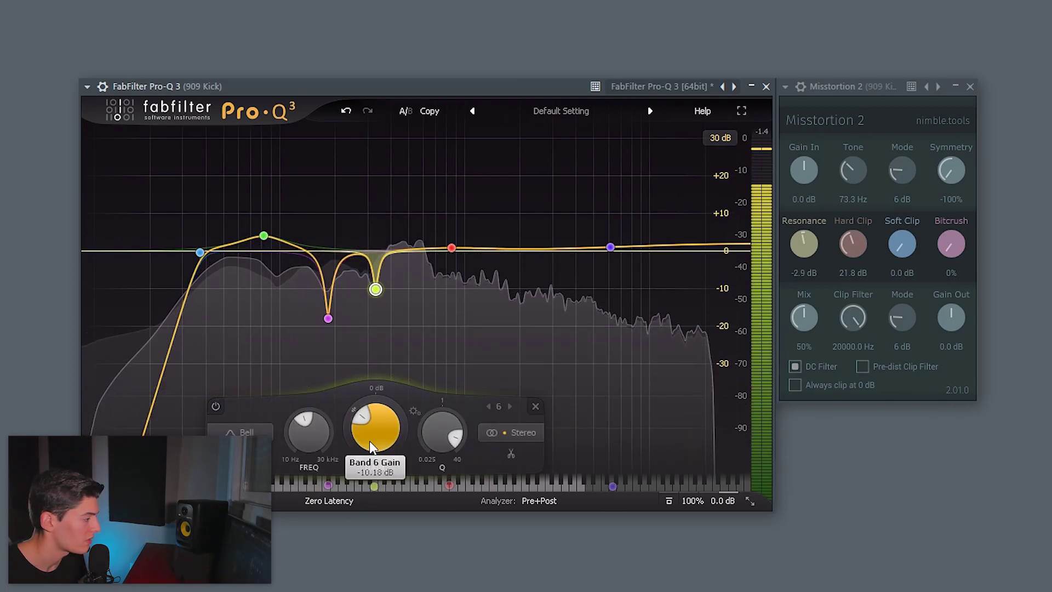
drag(369, 442, 369, 412)
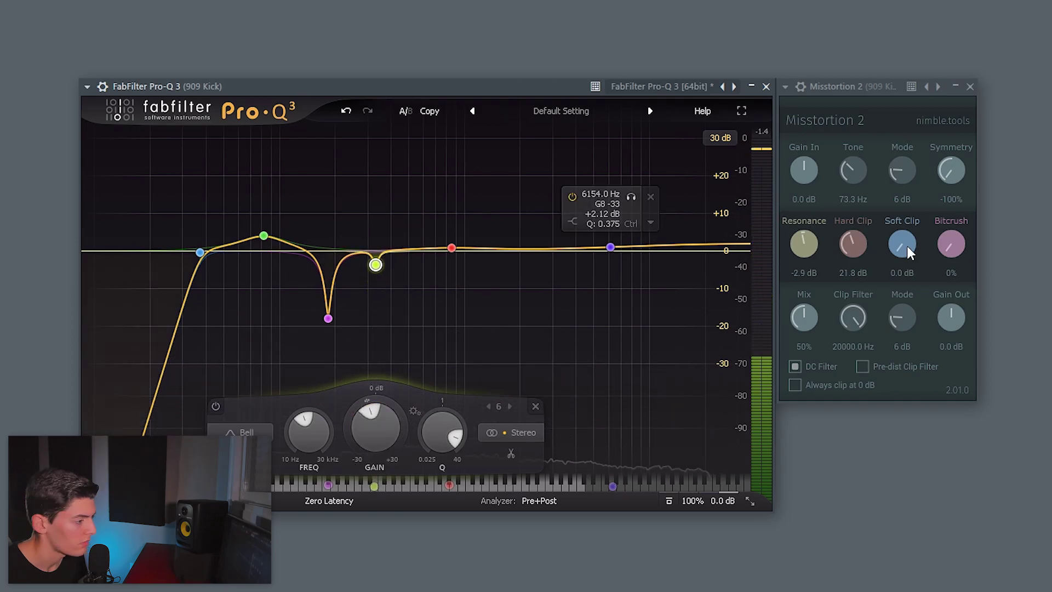
- Set Misstortion 2's Soft Clip to 8.2 dB, Hard Clip to 23.2 dB and Resonance to -2.9 dB, and adjust its Mix
drag(906, 241, 906, 232)
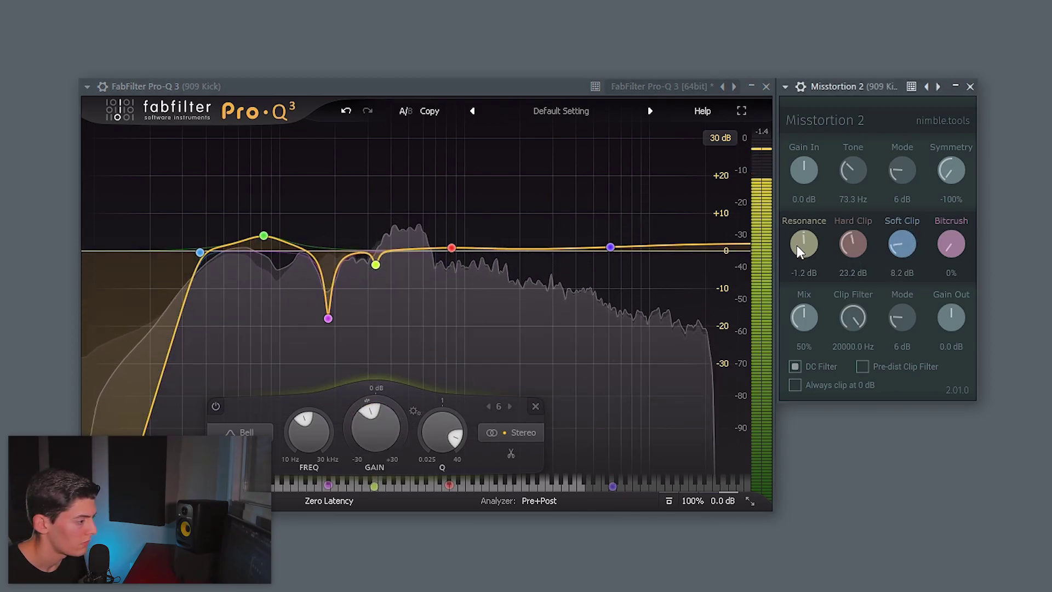
drag(799, 254, 800, 249)
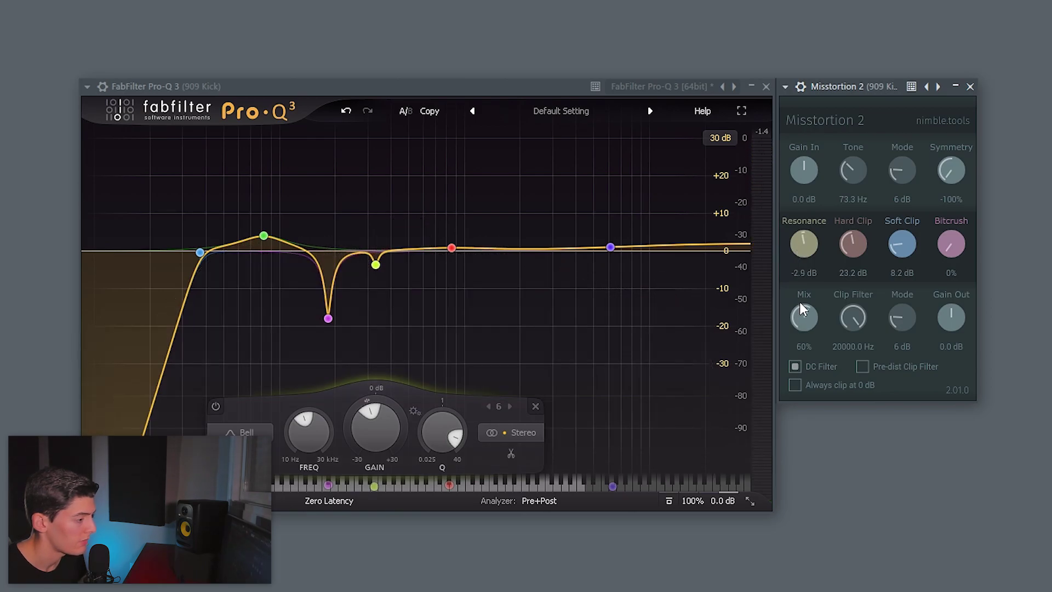
key(space)
drag(800, 313, 800, 439)
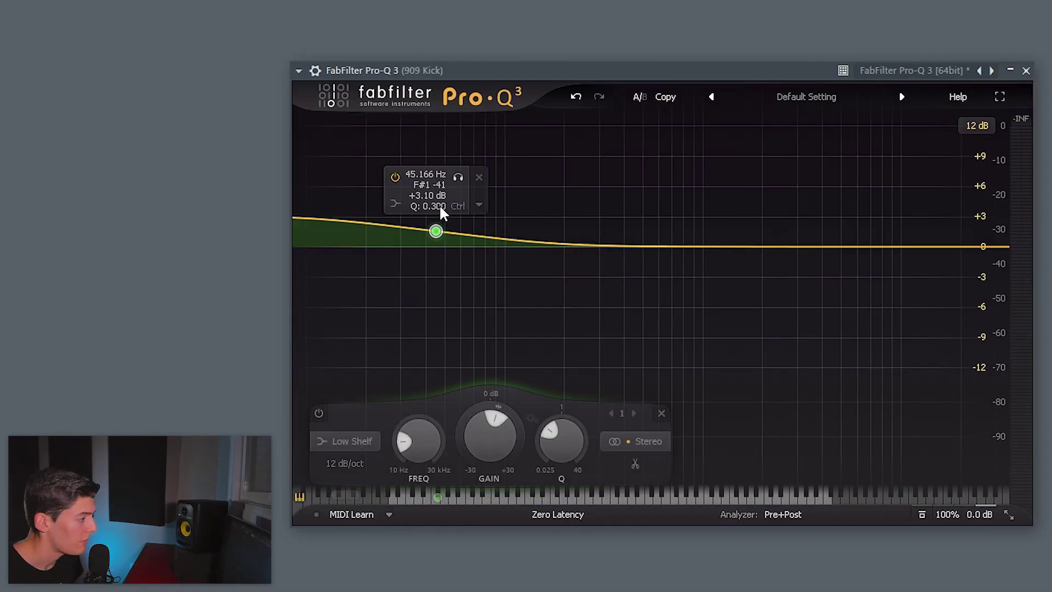
- Raise the low shelf to about +7.8 dB near 74 Hz and audition the kick
drag(439, 204, 475, 166)
key(space)
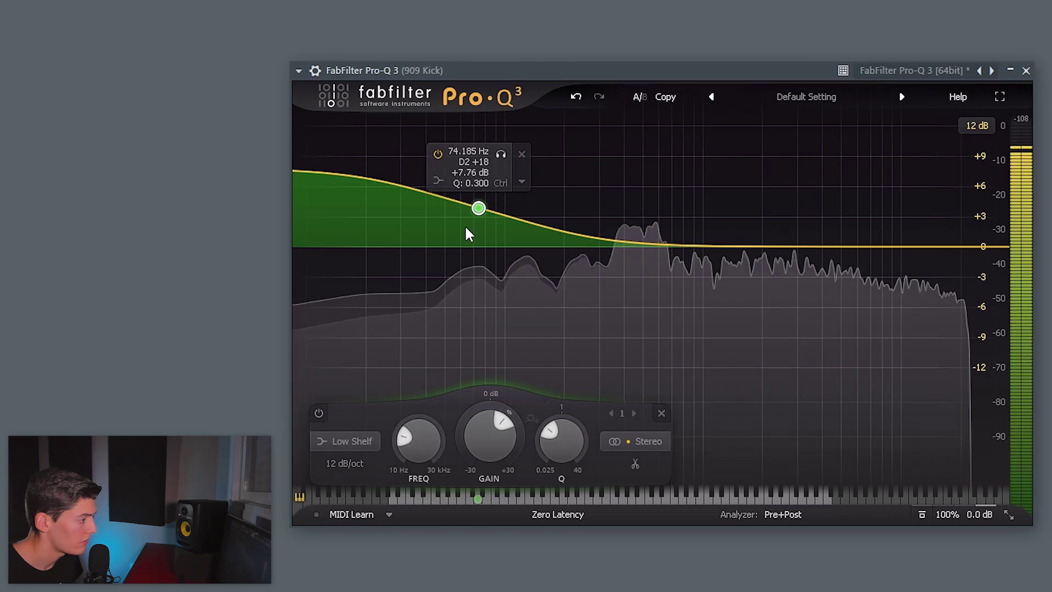
- Tighten the low shelf to a Q of about 0.76 and add a low-end filter band with a changed slope
drag(477, 213, 476, 207)
scroll(554, 426, up, 5)
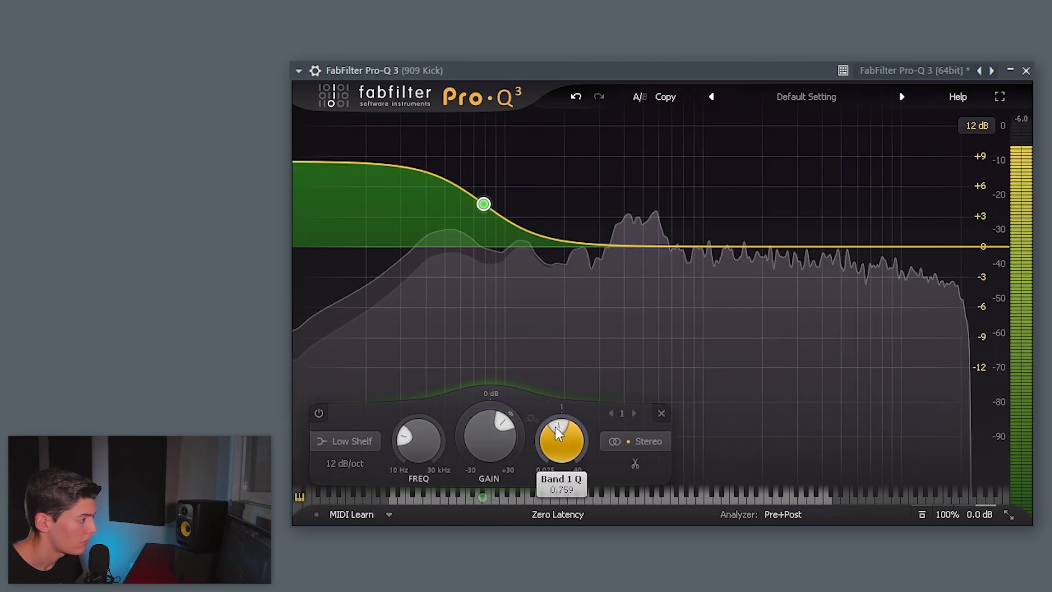
drag(305, 164, 392, 239)
click(353, 464)
click(367, 589)
key(space)
scroll(389, 235, down, 1)
- Add two narrow bands in the low mids, pull their gain down, and shape another band in the high range
drag(543, 235, 527, 205)
scroll(541, 211, up, 5)
drag(523, 430, 516, 509)
drag(578, 244, 577, 218)
scroll(577, 218, up, 9)
drag(577, 433, 577, 509)
drag(914, 245, 801, 241)
scroll(784, 235, down, 2)
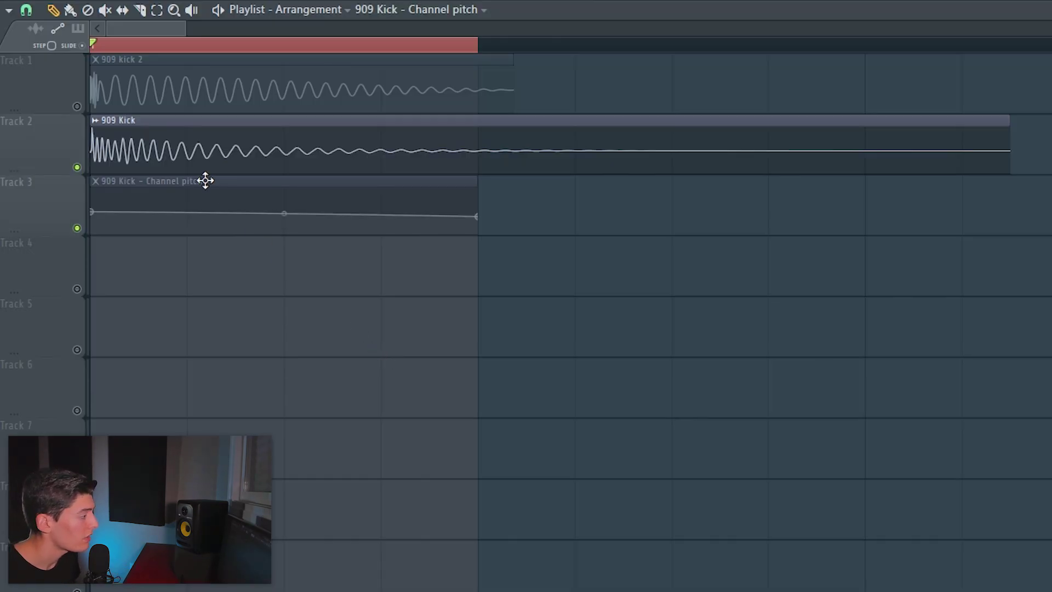
- Extend the playlist's time selection past the end of the pitch automation clip to take in more of the kick
drag(112, 149, 441, 151)
right_click(455, 466)
drag(467, 328, 143, 74)
right_click(287, 476)
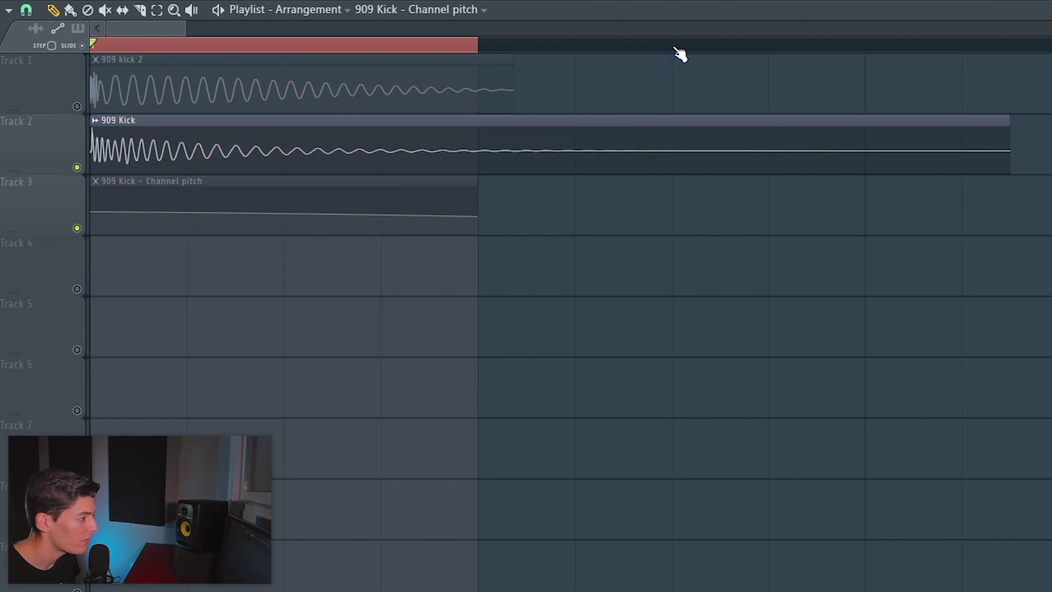
drag(679, 54, 99, 219)
right_click(474, 420)
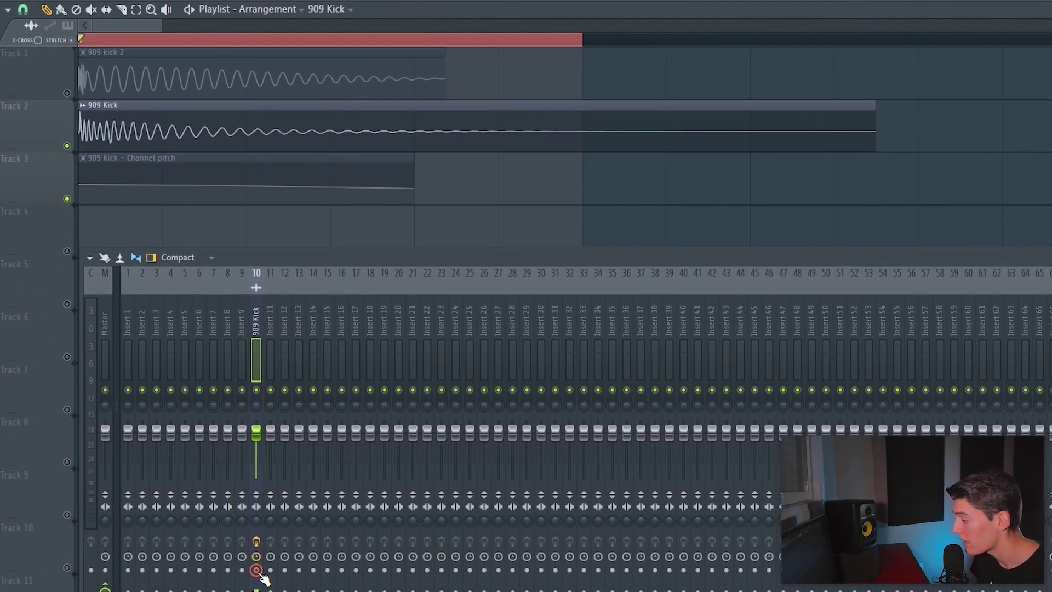
- Render the armed 909 Kick mixer track over the song selection to a 32Bit float wave file
click(89, 257)
mouse_move(203, 286)
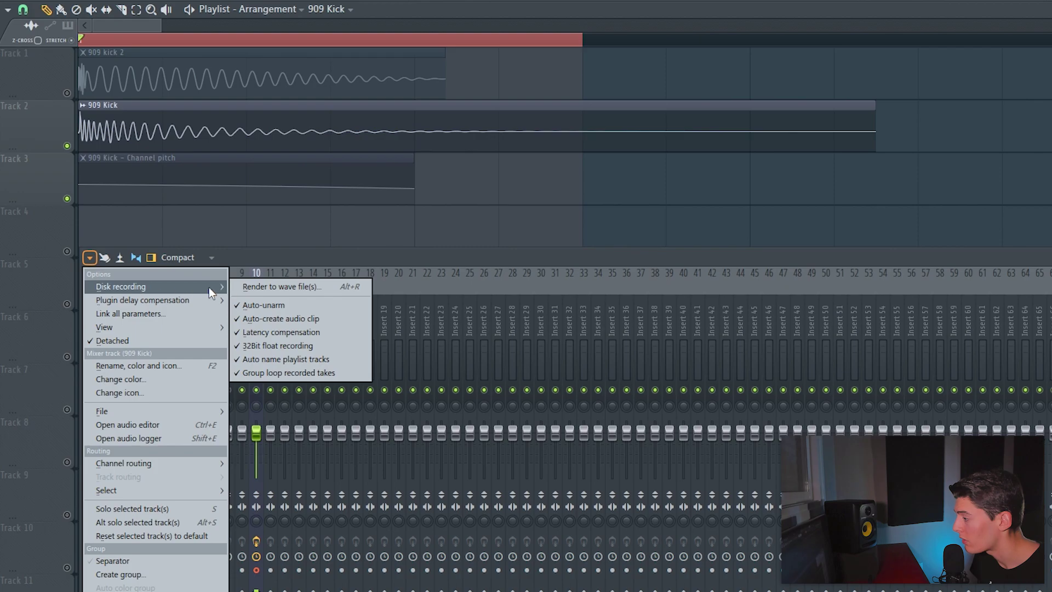
click(354, 288)
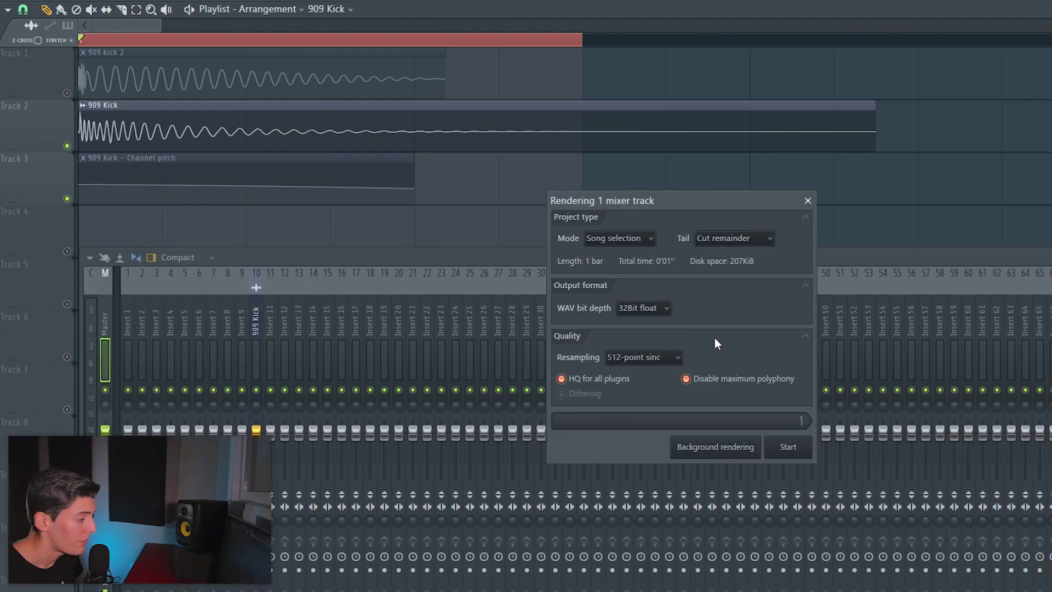
click(789, 447)
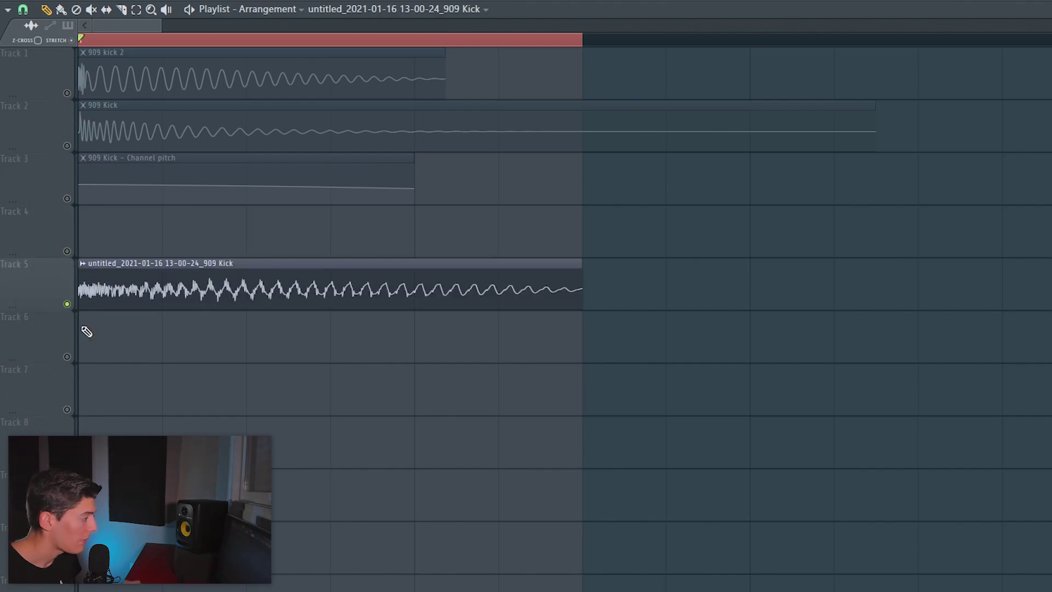
- Place a copy of the rendered kick on Track 6, enable that track, and rename the rendered clip as Tok
click(81, 356)
click(67, 358)
click(83, 263)
text(rTok)
key(Return)
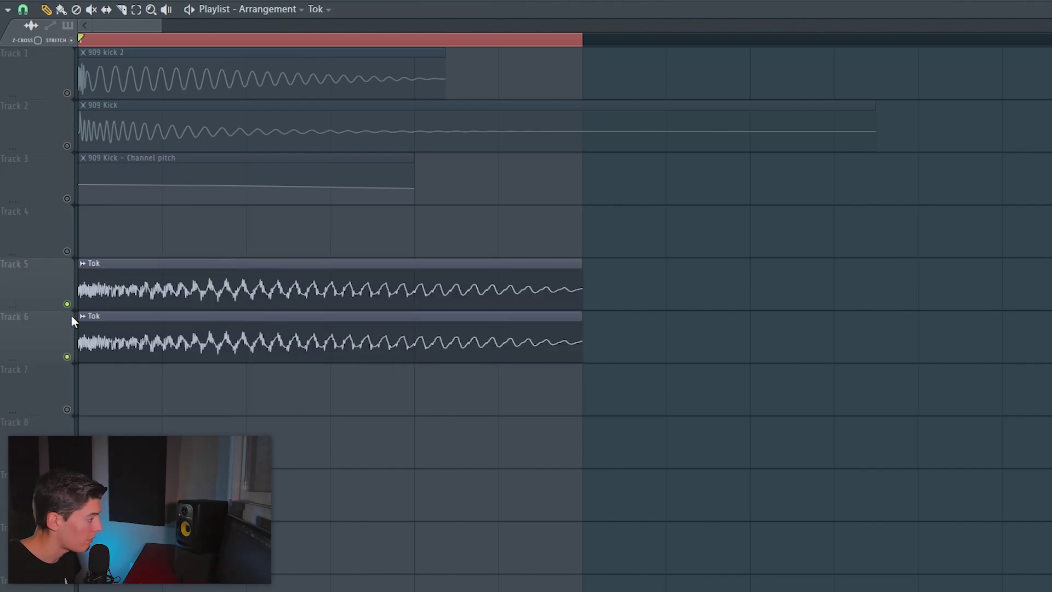
- Make the Track 6 copy unique and rename it as Tail
click(83, 316)
key(u)
click(82, 316)
text(rTai)
text(l)
key(Return)
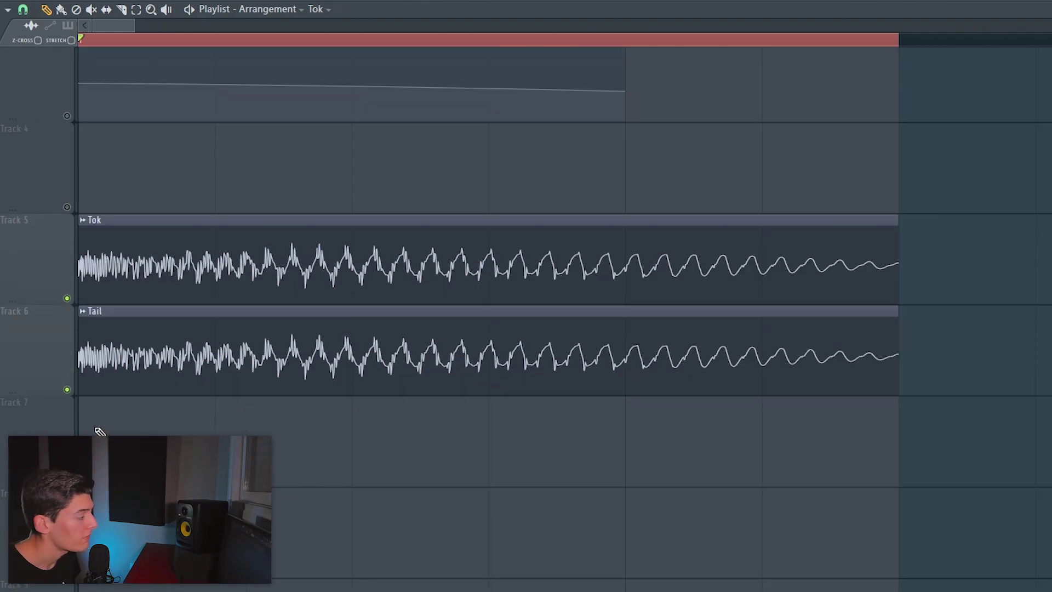
- Mute the Tail's track, trim the Tok clip to its short opening attack, and audition it
click(67, 390)
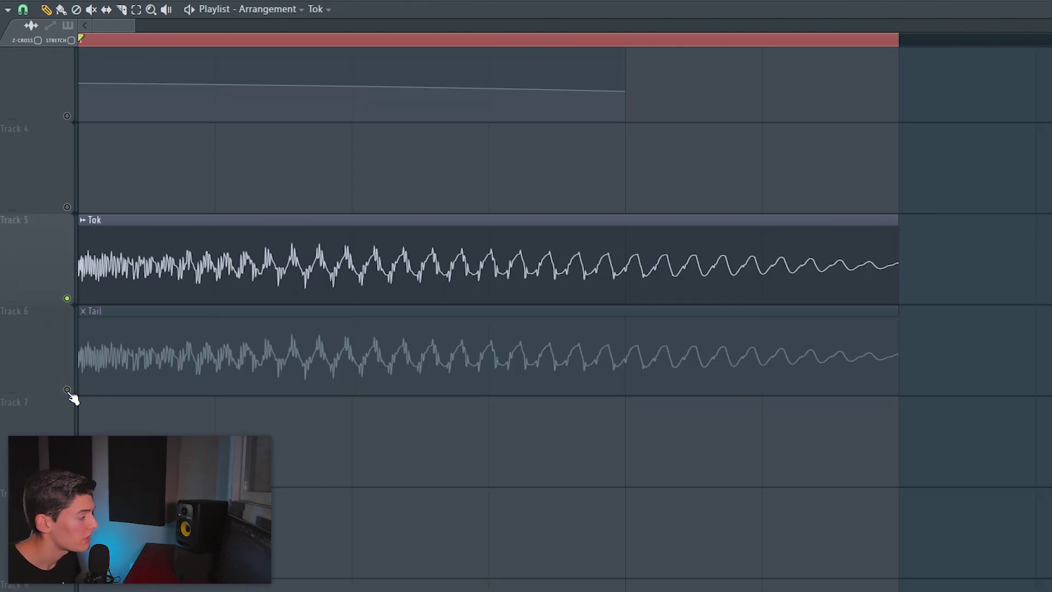
drag(899, 252, 172, 290)
key(space)
key(space)
- Enable the Tail's track, trim the Tail clip's start to where Tok ends, and audition both clips
click(67, 389)
drag(83, 358, 169, 358)
key(space)
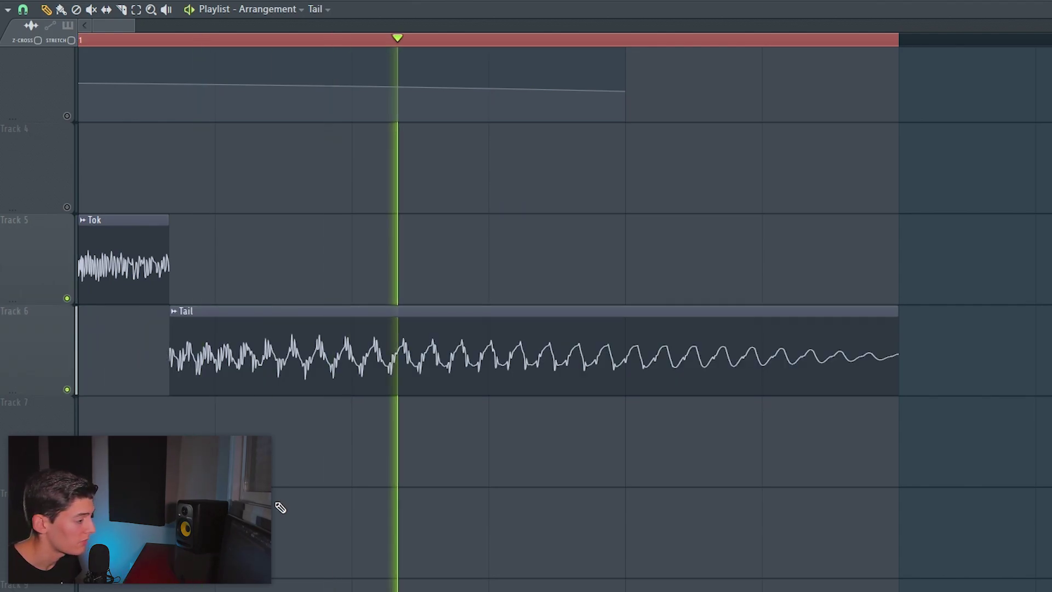
key(space)
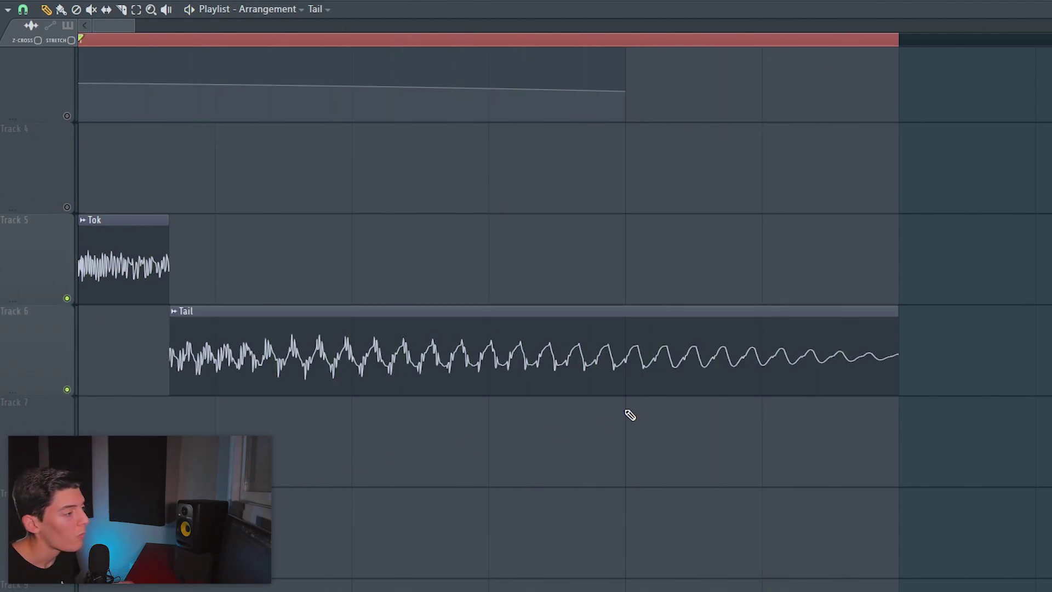
drag(635, 213, 899, 485)
drag(622, 441, 81, 441)
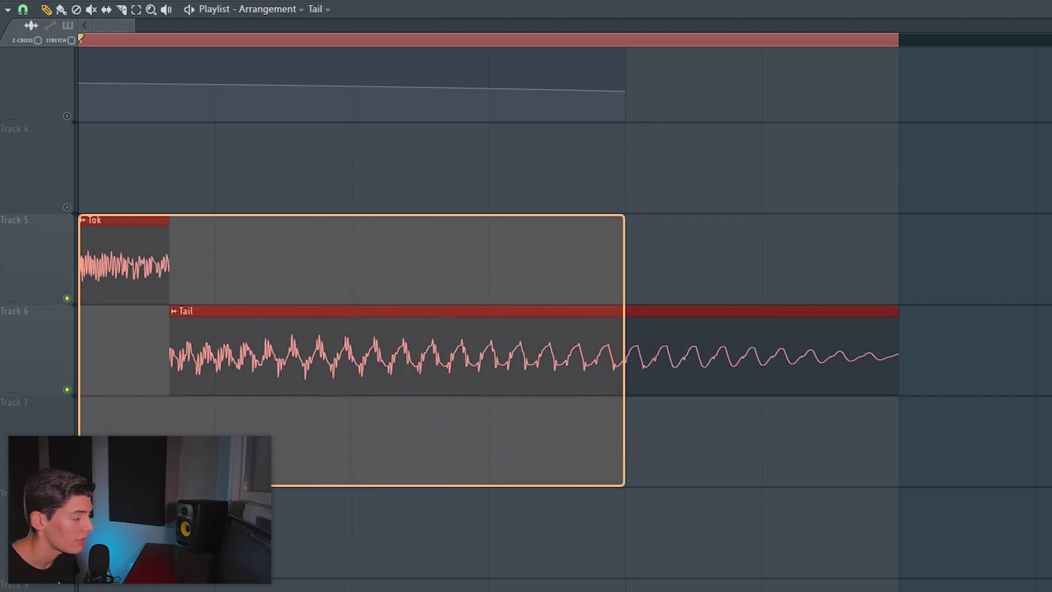
ctrl+click(383, 473)
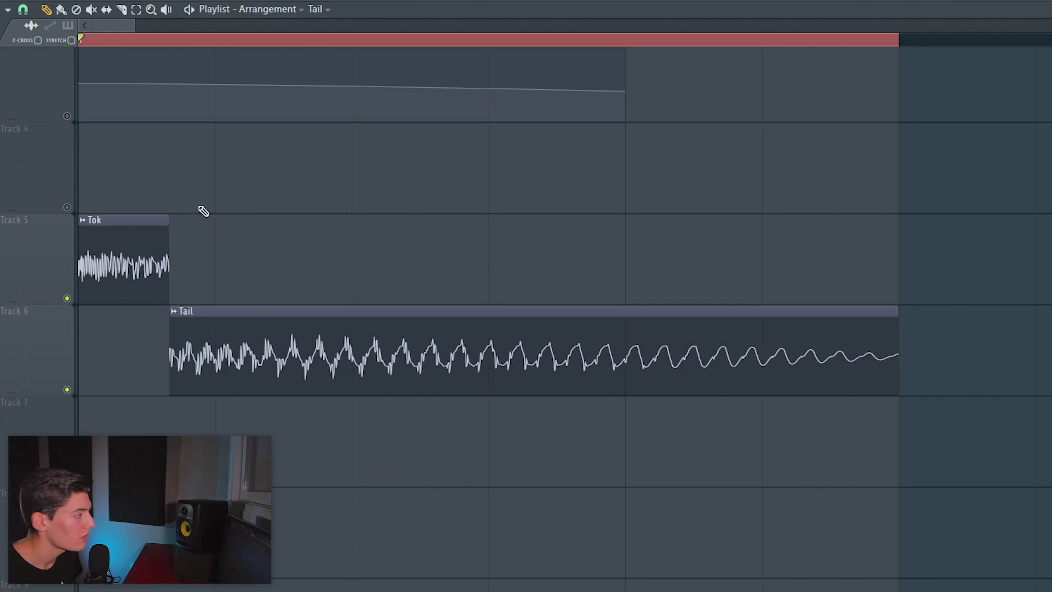
- Slip the audio inside the Tail clip and shorten the time selection to the pitch automation clip's end
mouse_move(708, 355)
mouse_down()
mouse_move(610, 352)
mouse_move(709, 359)
mouse_up()
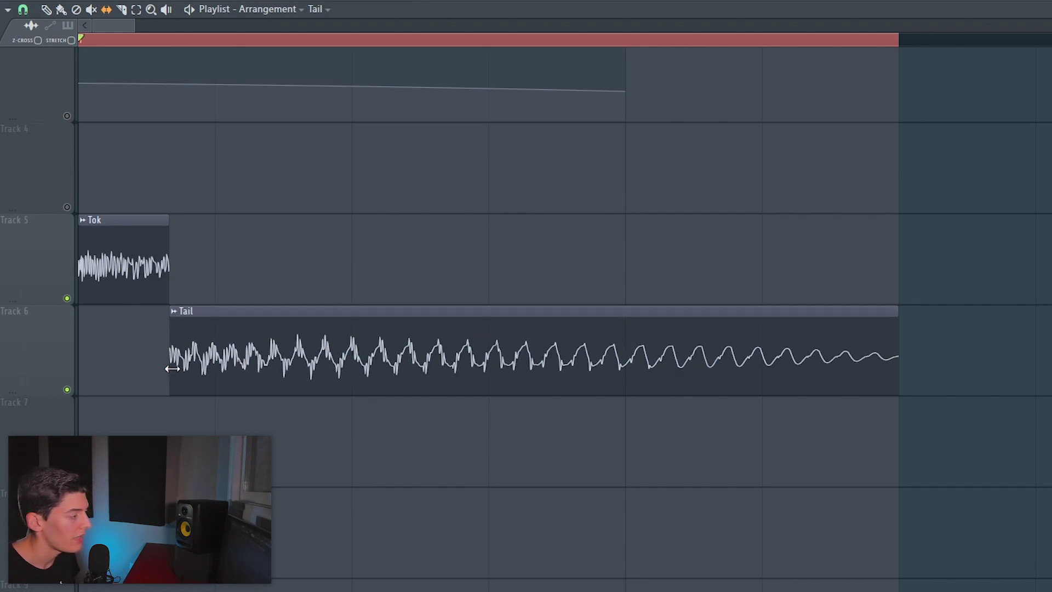
drag(172, 356, 308, 380)
drag(353, 230, 634, 453)
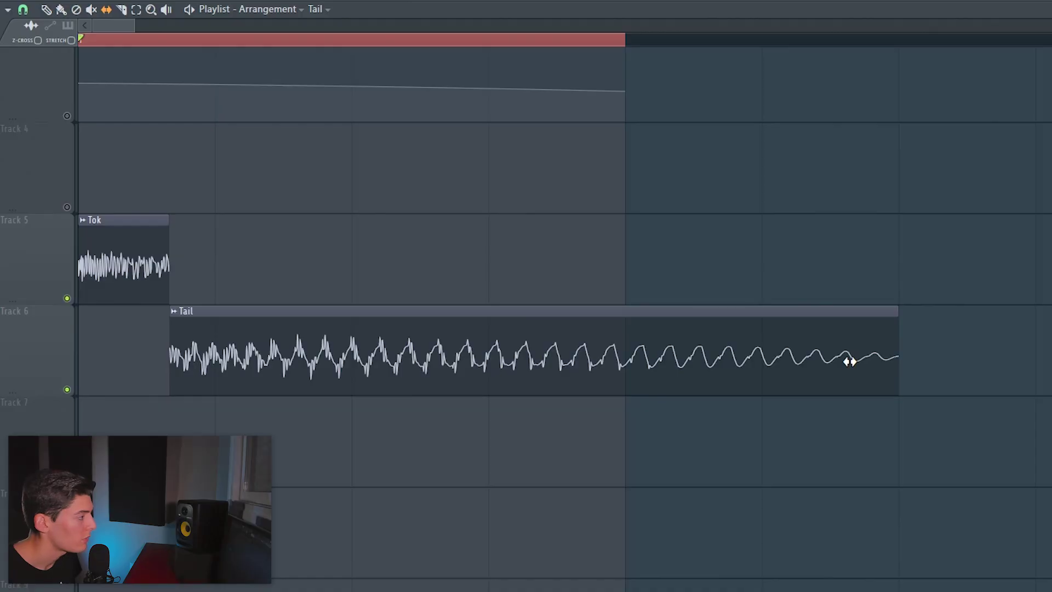
- Slip the Tail's audio earlier within its clip while auditioning the transition from Tok
key(space)
drag(850, 362, 808, 373)
key(ctrl+z)
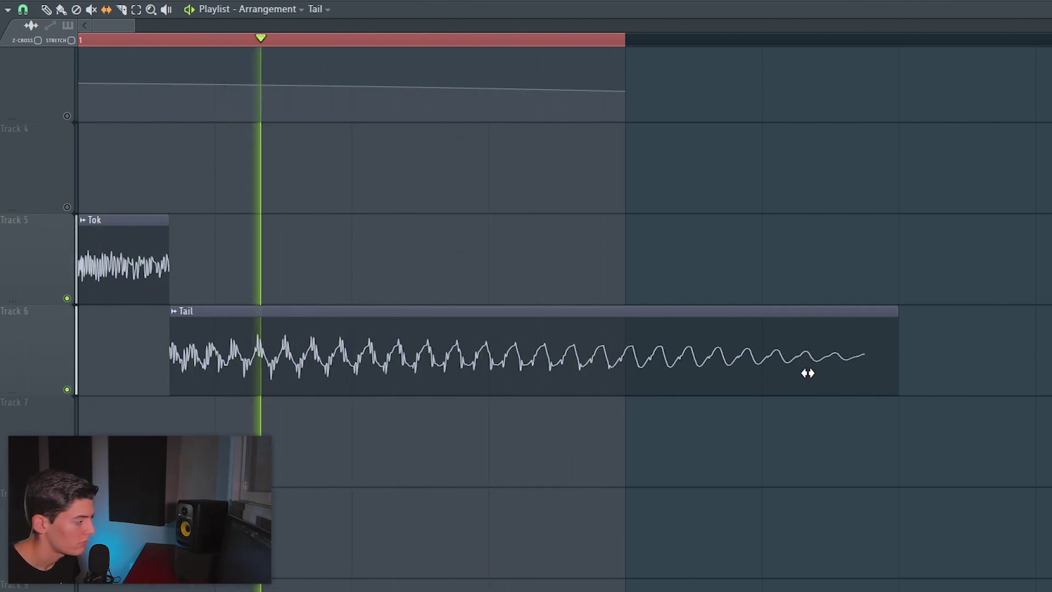
key(space)
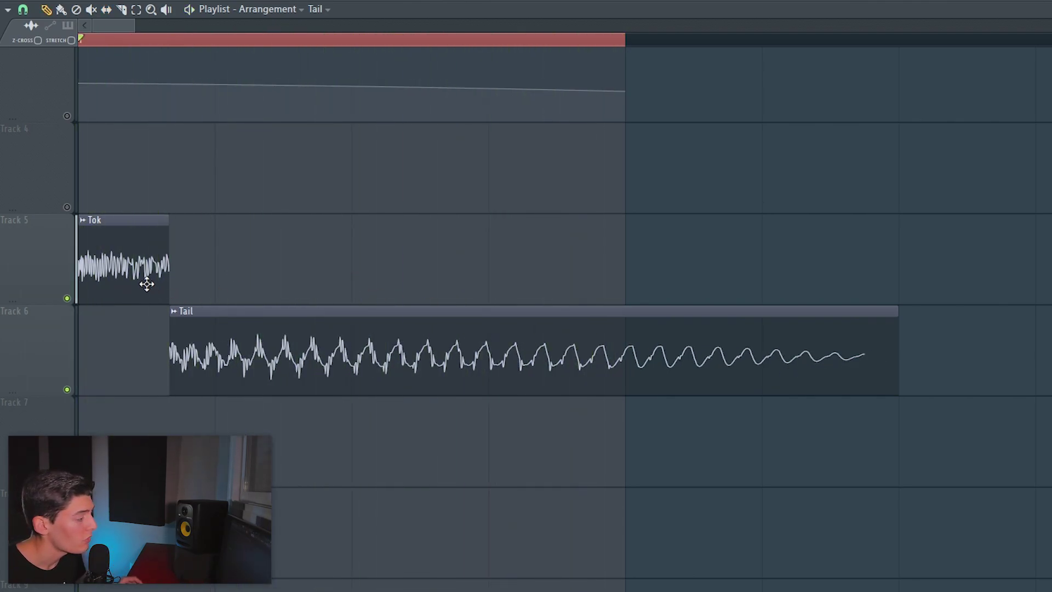
- Route the Tok and Tail clips to mixer tracks 21 and 22 and load Misstortion2 on the Tail track
click(113, 259)
click(210, 356)
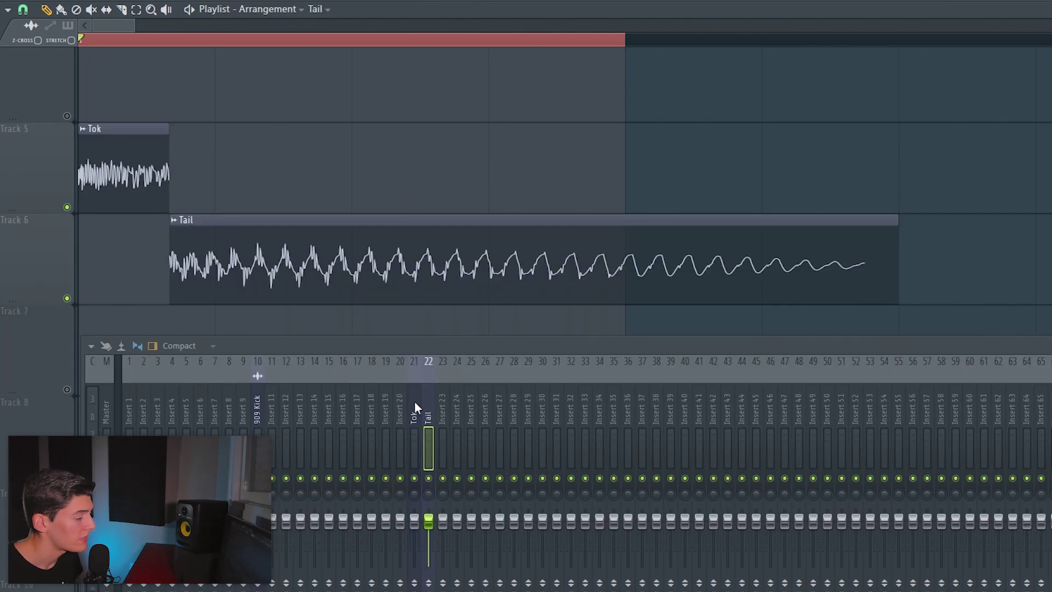
click(1049, 416)
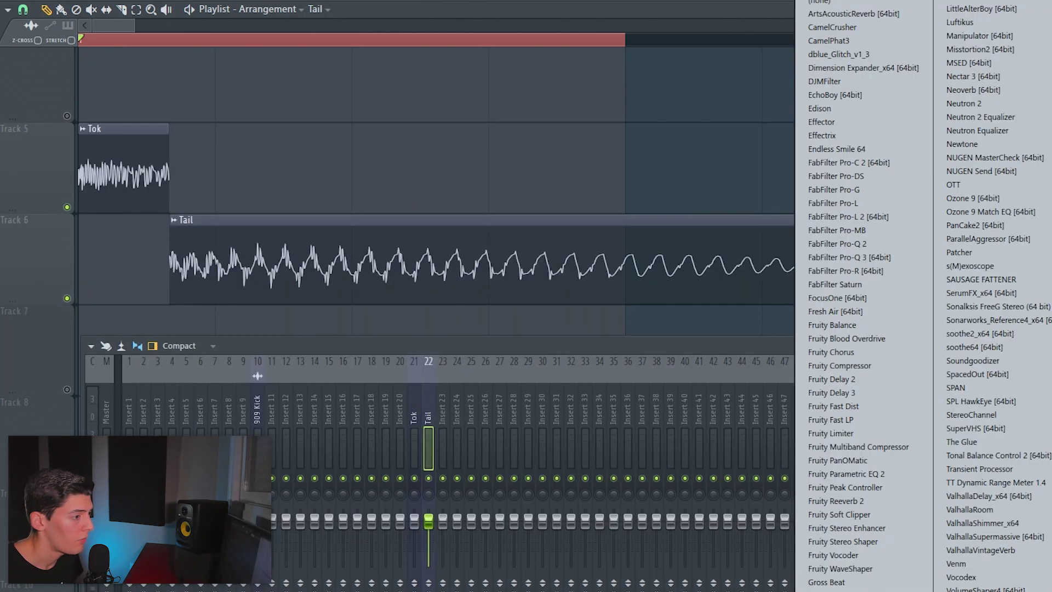
click(1020, 53)
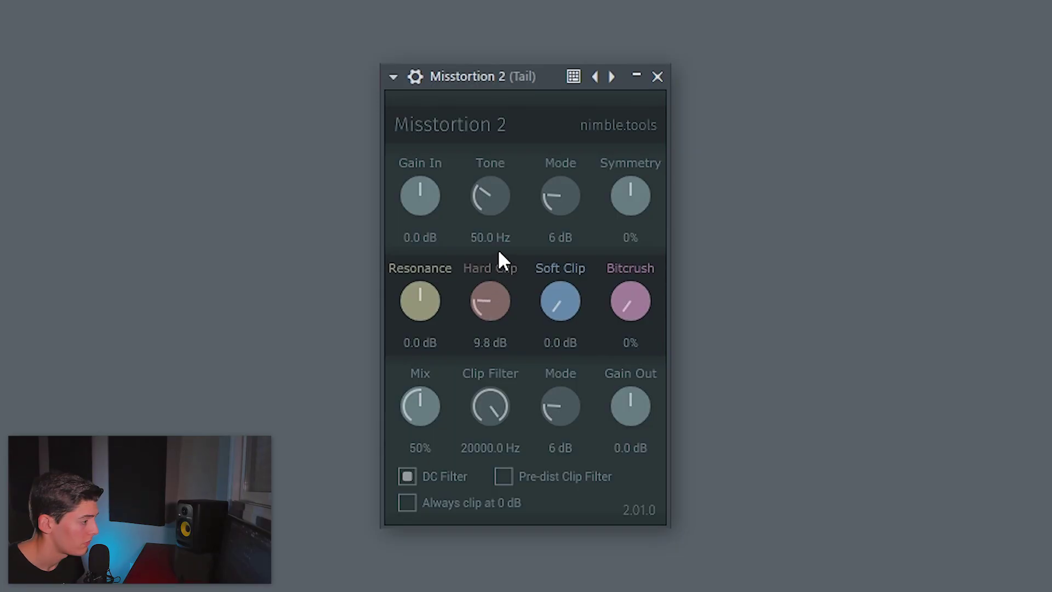
- Set Misstortion 2's Hard Clip to 10.2 dB, Symmetry to -2%, Tone to 65.7 Hz and Resonance to -0.3 dB, and adjust its Mix
mouse_move(498, 248)
mouse_down()
mouse_move(497, 238)
mouse_move(497, 247)
mouse_up()
drag(627, 199, 624, 142)
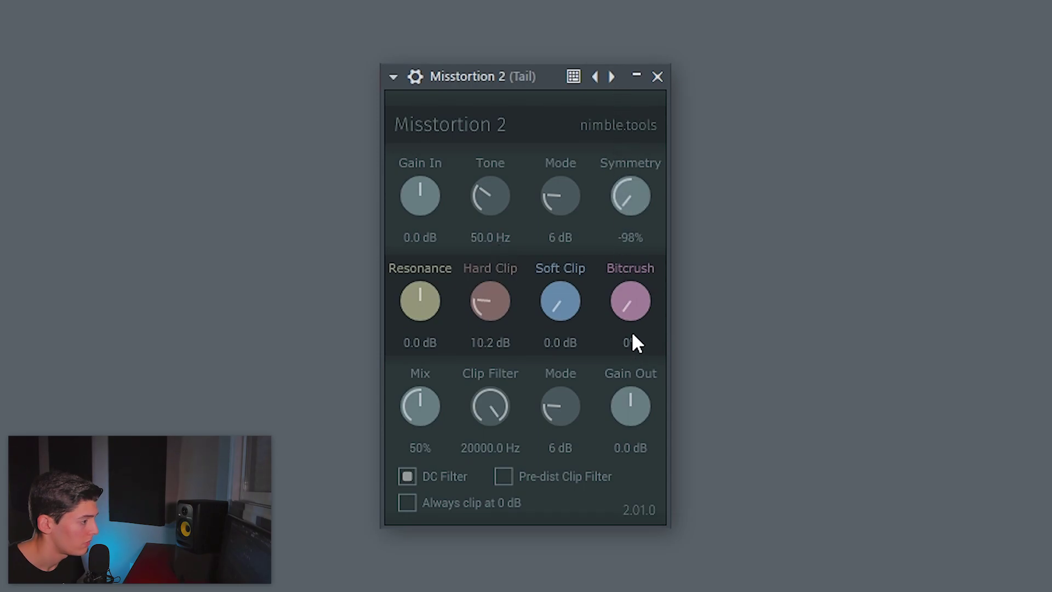
drag(638, 205, 638, 203)
drag(491, 204, 494, 199)
drag(416, 340, 431, 314)
drag(413, 408, 412, 537)
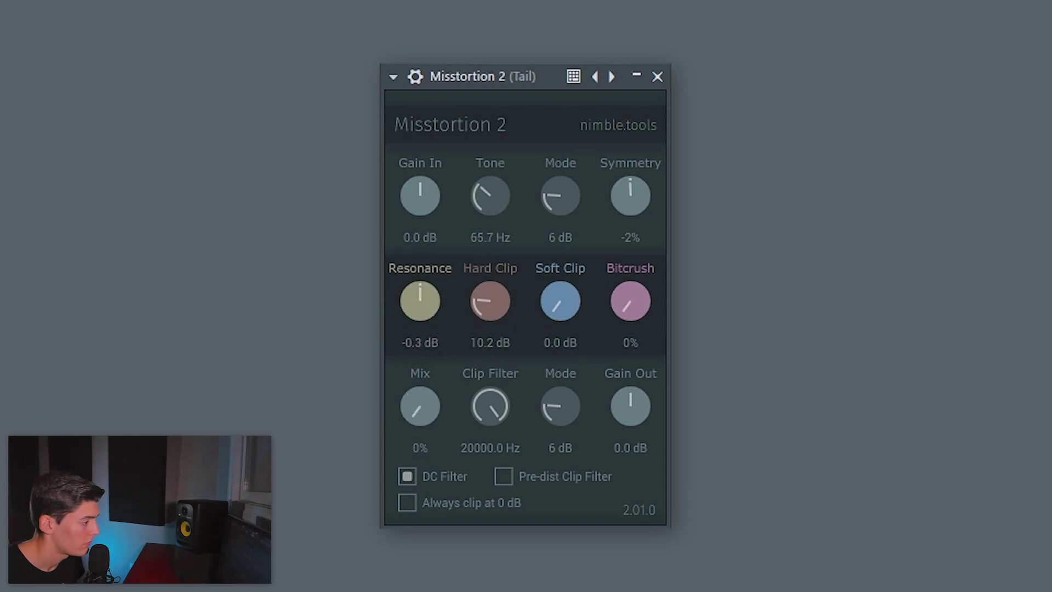
drag(425, 367, 422, 342)
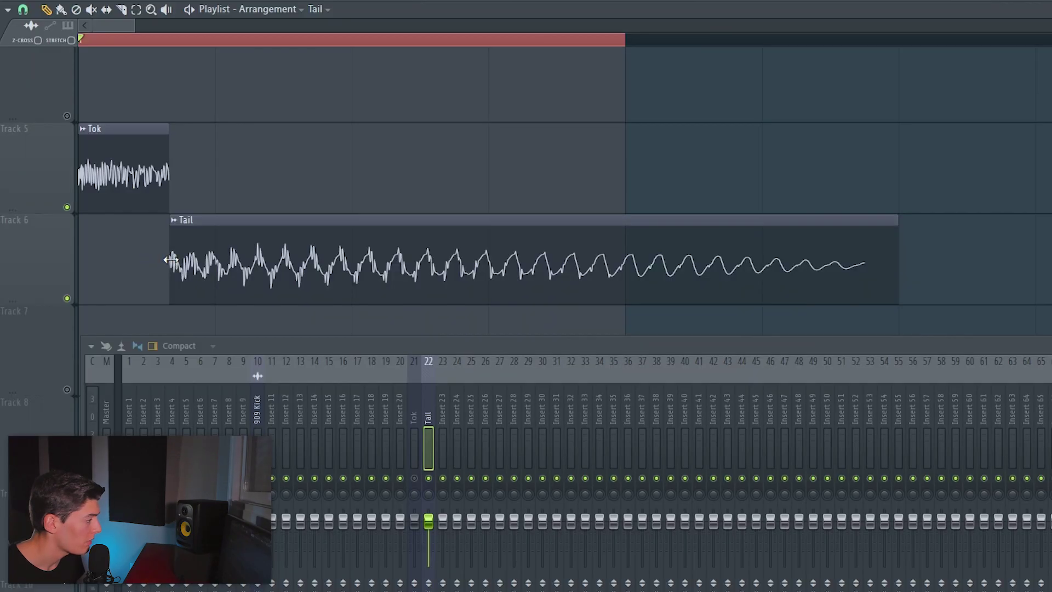
- Extend the Tail clip back to the start and automate its volume with a curved fade-in ending where Tok ends
drag(171, 260, 22, 272)
click(84, 220)
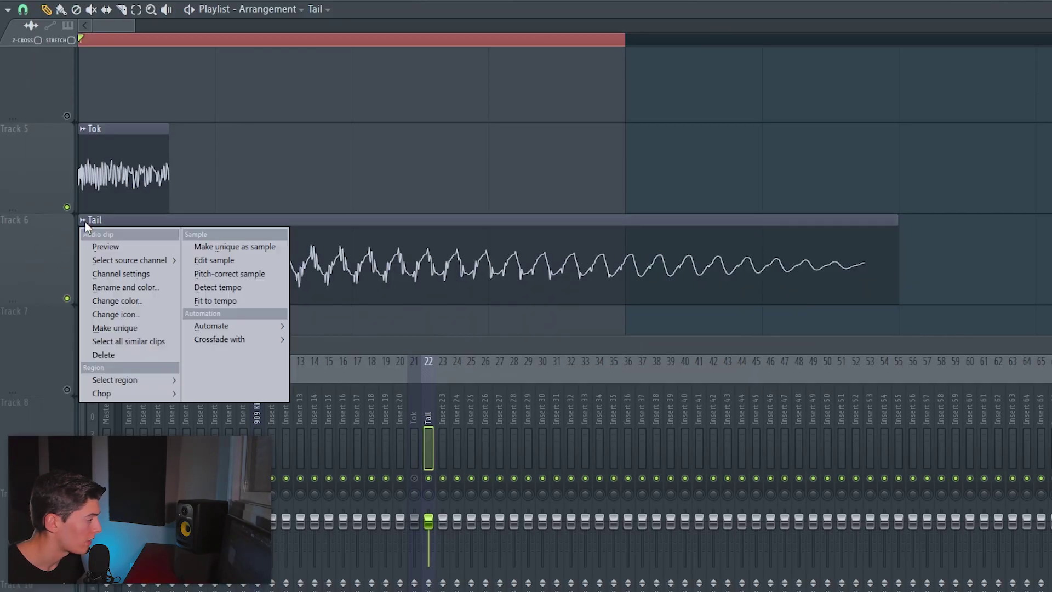
click(298, 339)
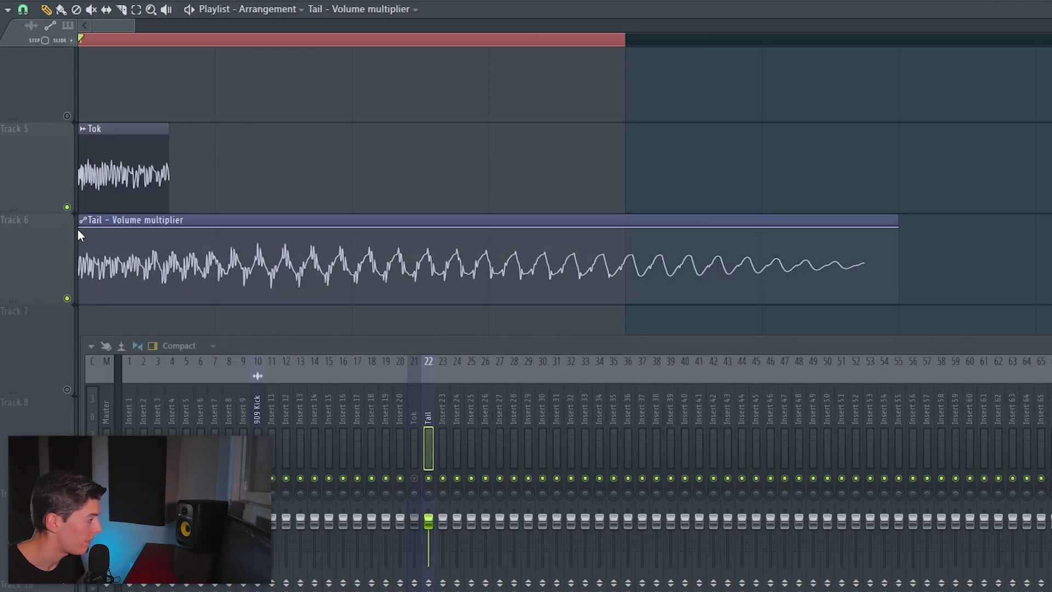
right_click(169, 229)
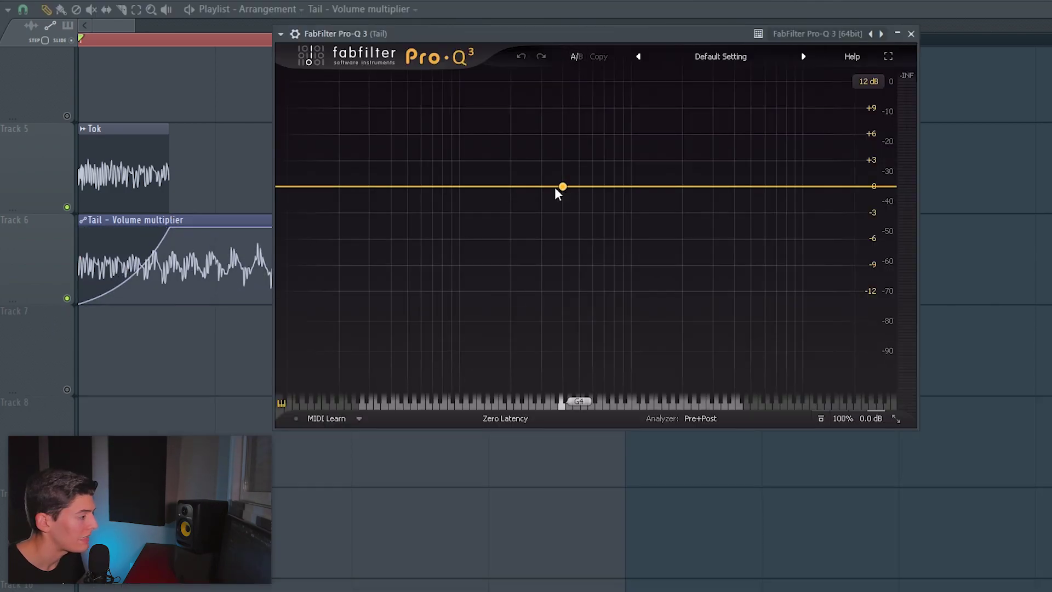
- Add a bell boost of about +1.7 dB near 155 Hz in the Tail's Pro-Q 3 and audition it
drag(556, 189, 498, 172)
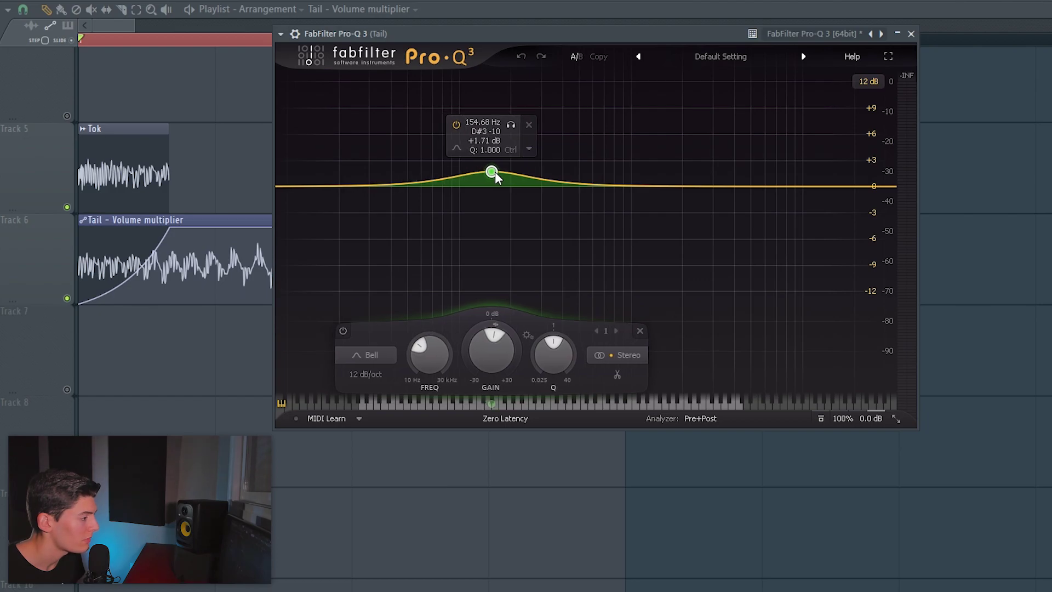
key(space)
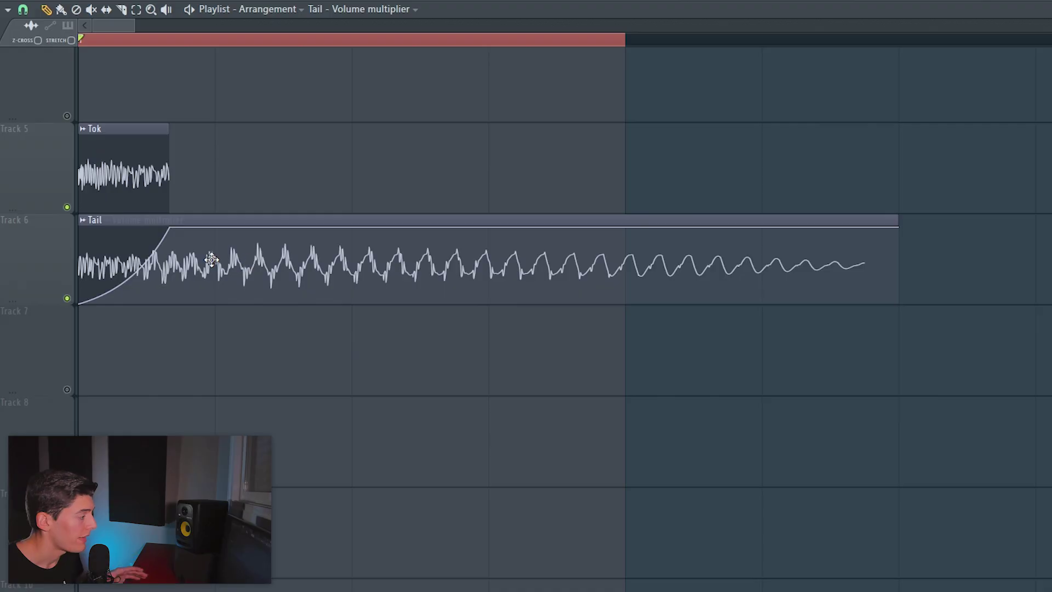
- Enable Track 7, place a copy of the Tail clip at its start, and make the copy unique
click(67, 389)
drag(97, 321, 90, 320)
click(83, 311)
click(115, 418)
- Reverse the Track 7 tail sample and give it a long fade-in
double_click(92, 319)
click(311, 312)
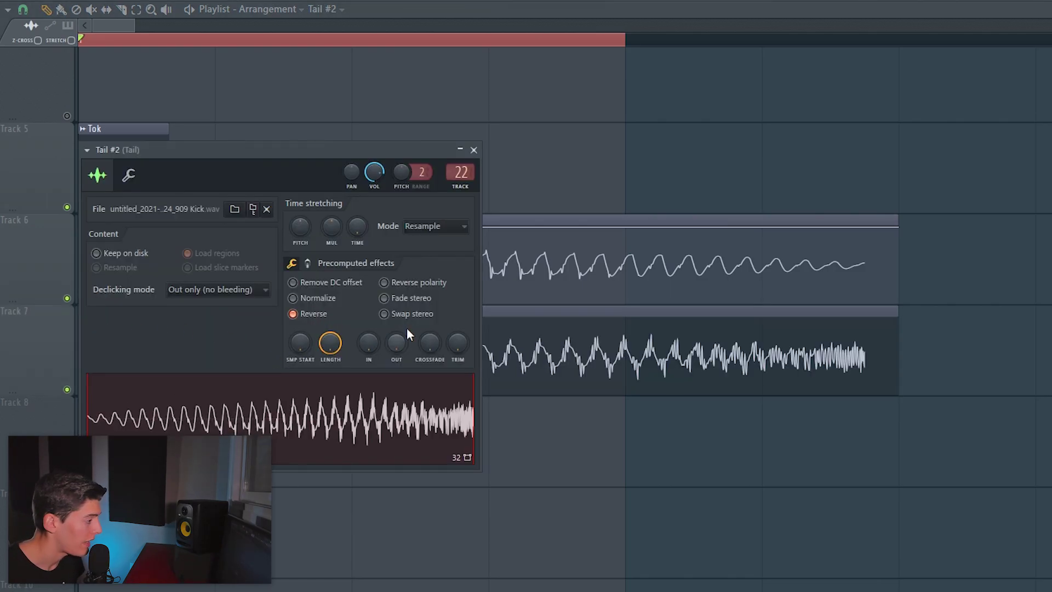
drag(380, 347, 381, 324)
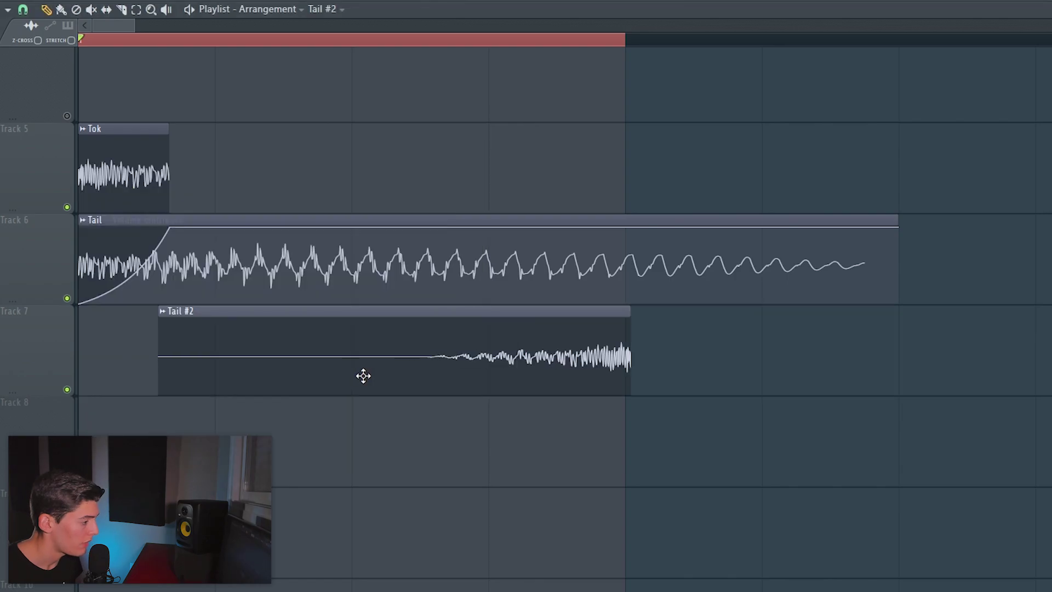
- Move the reversed tail later, trim its end to the end of the time selection, and audition it without the original Tail
drag(361, 376, 409, 378)
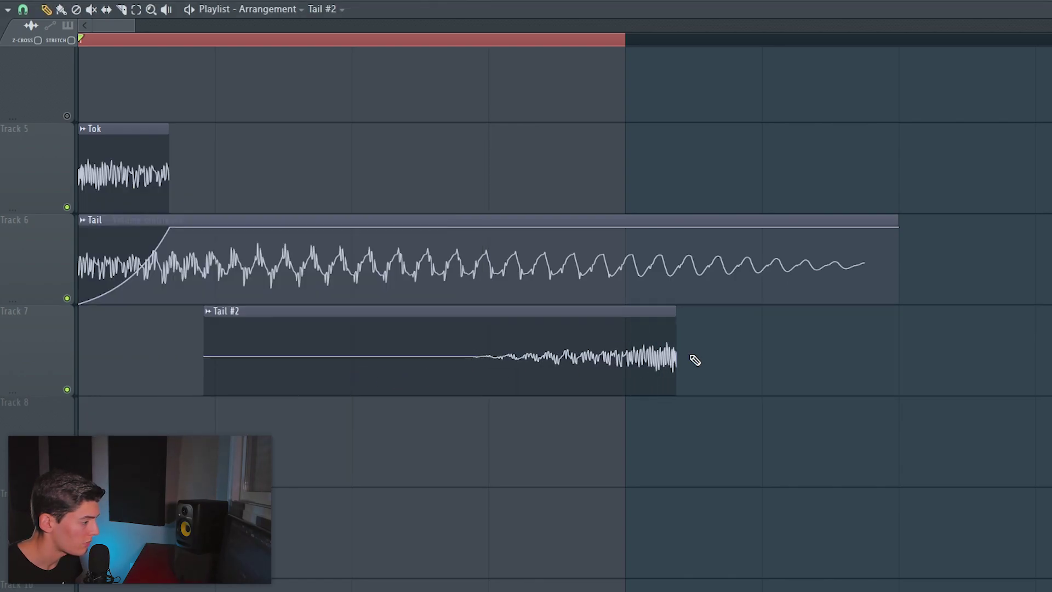
drag(674, 357, 629, 358)
drag(628, 359, 623, 359)
key(space)
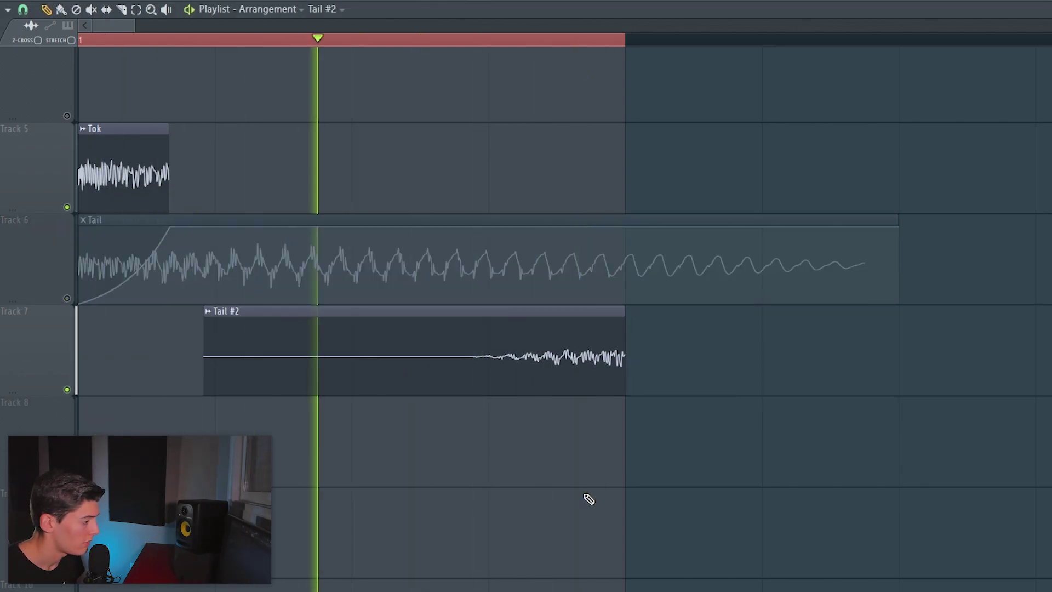
key(space)
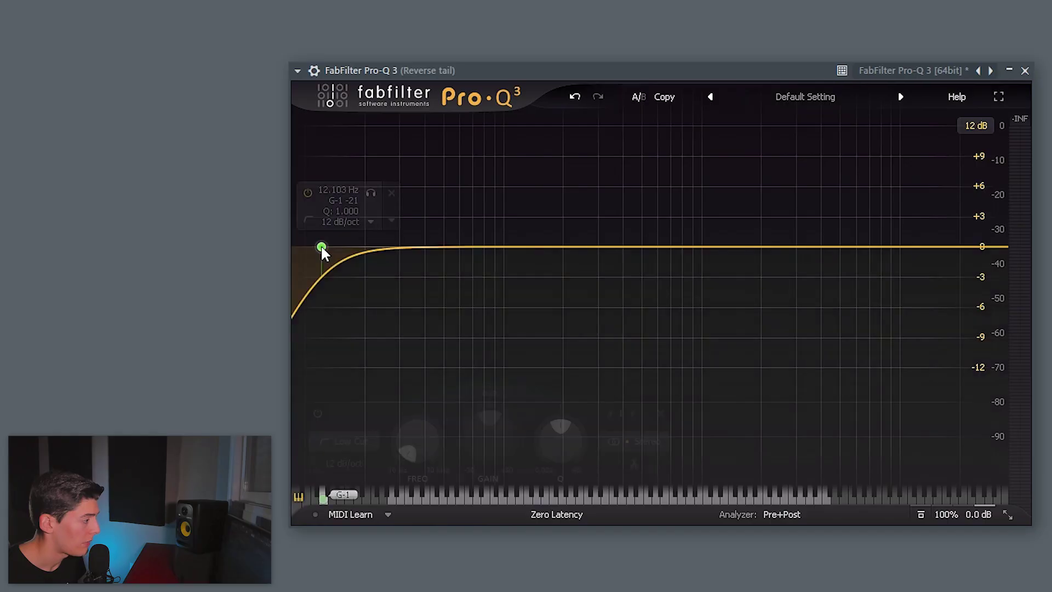
- Raise the low cut in the Reverse tail's Pro-Q 3 to about 1.1 kHz with a 30 dB/oct slope
drag(321, 247, 689, 269)
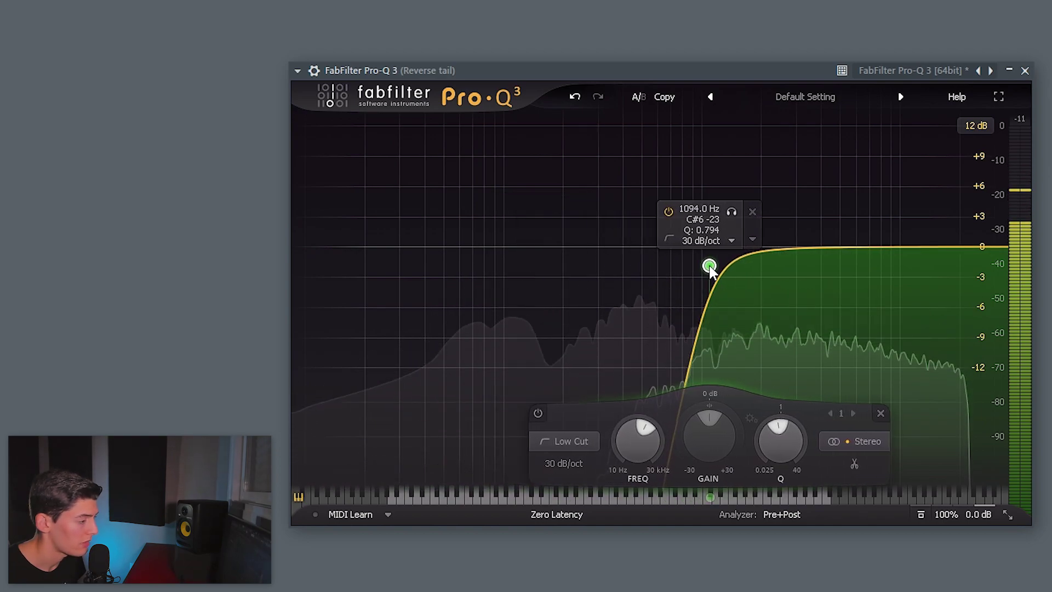
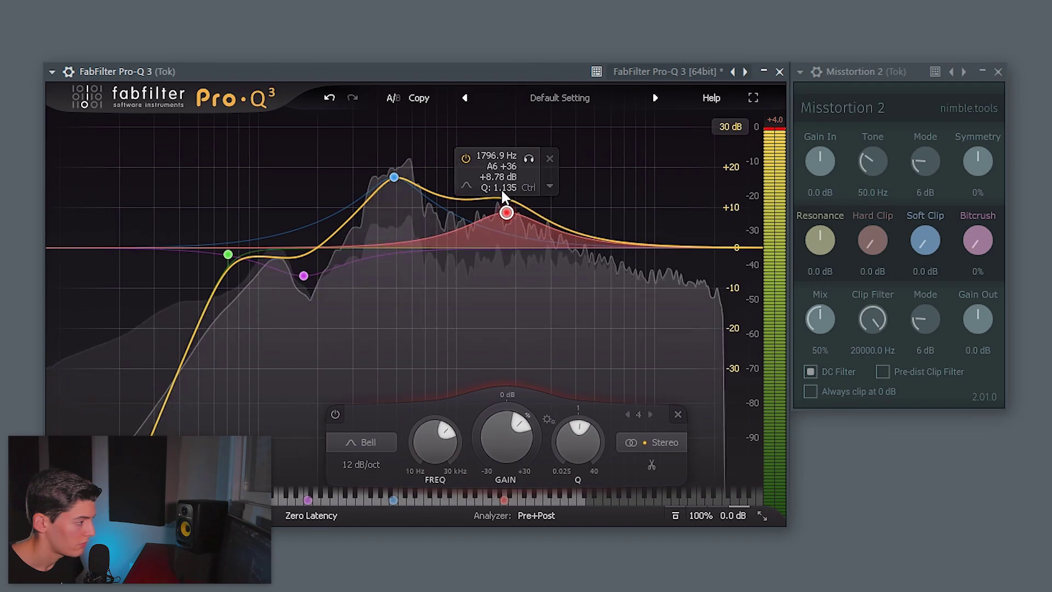
- Set the Tok's Misstortion 2 to 672.8 Hz tone, 26% symmetry and 1.7 dB resonance, and add a high-frequency boost band in its Pro-Q 3
mouse_move(881, 163)
mouse_down()
mouse_move(878, 210)
mouse_move(875, 132)
mouse_move(875, 156)
mouse_up()
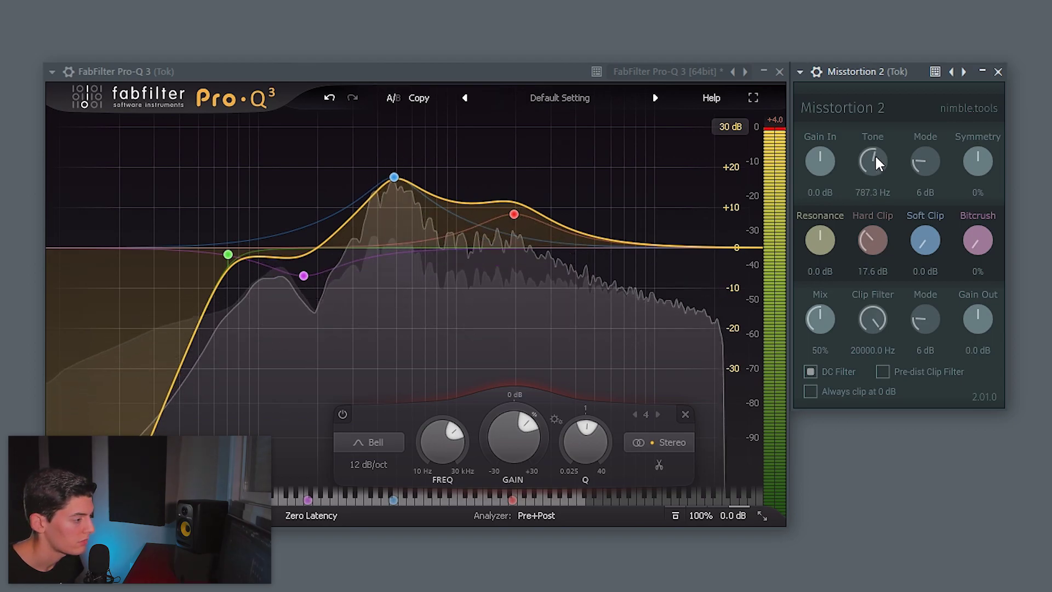
drag(978, 167, 989, 137)
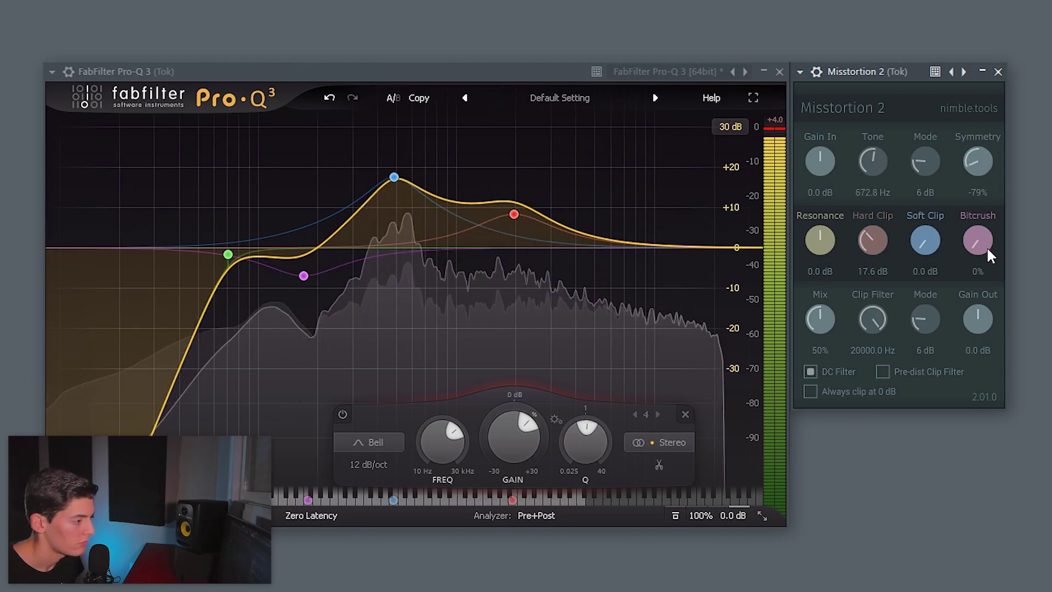
mouse_move(820, 240)
mouse_down()
mouse_move(823, 192)
mouse_move(828, 231)
mouse_up()
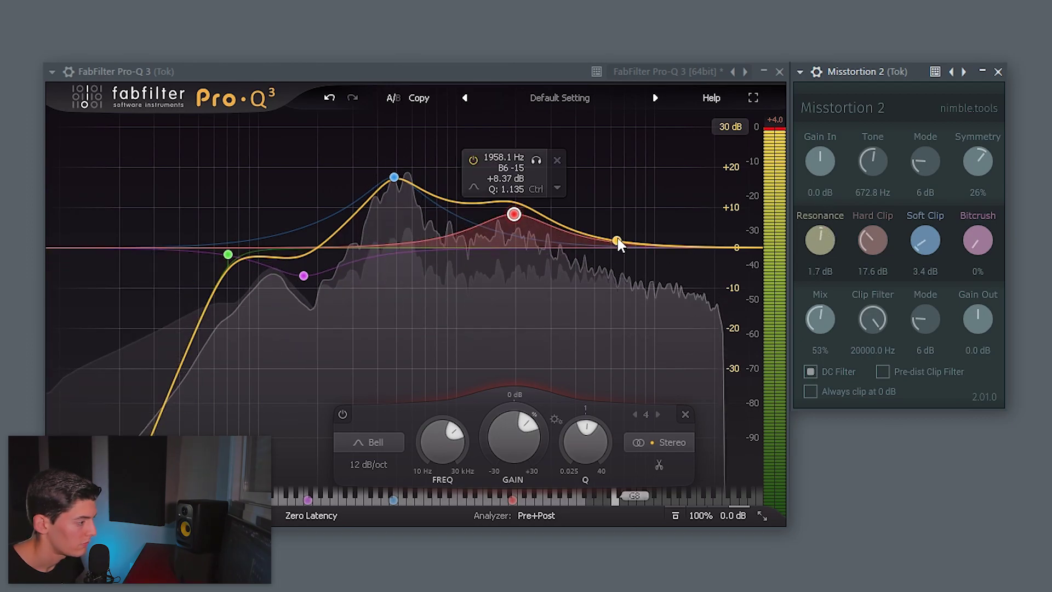
drag(616, 241, 671, 193)
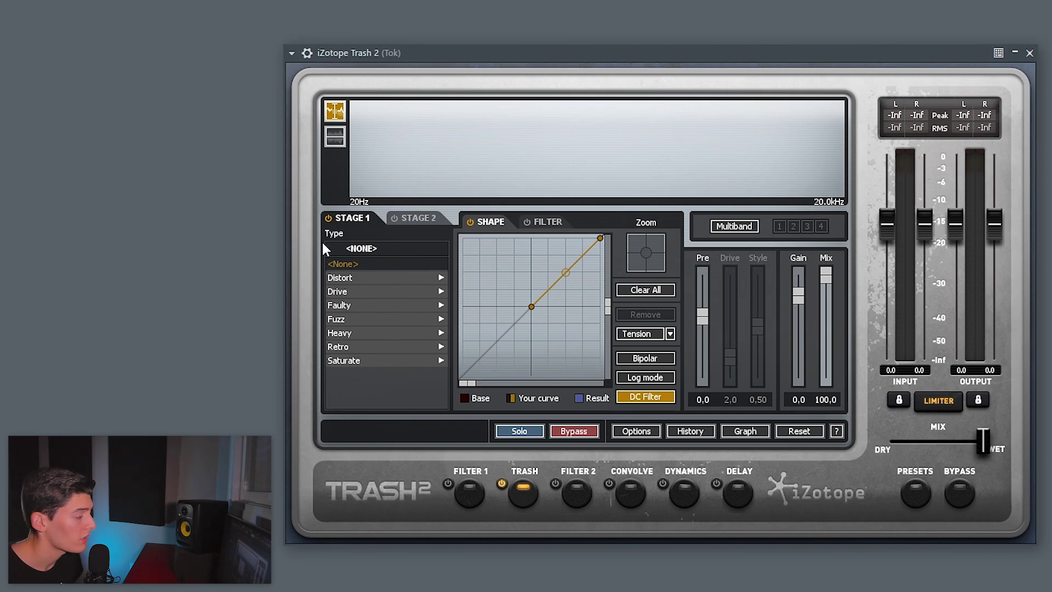
- Apply the Clip Control distortion from the Distort category in the Tok's Trash 2, and lower the stage's mix
click(366, 280)
click(355, 306)
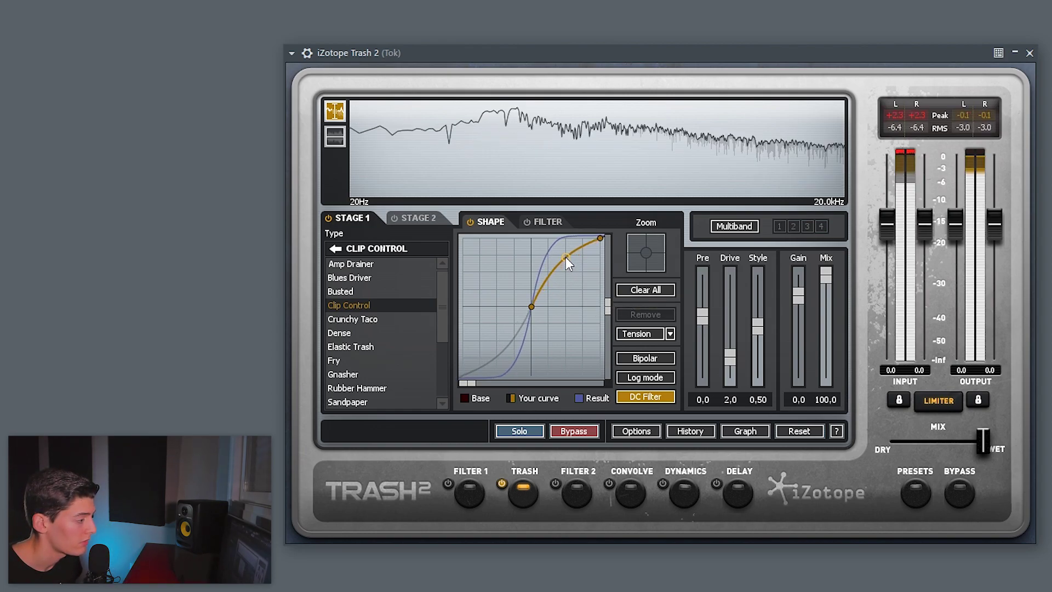
drag(825, 272, 830, 342)
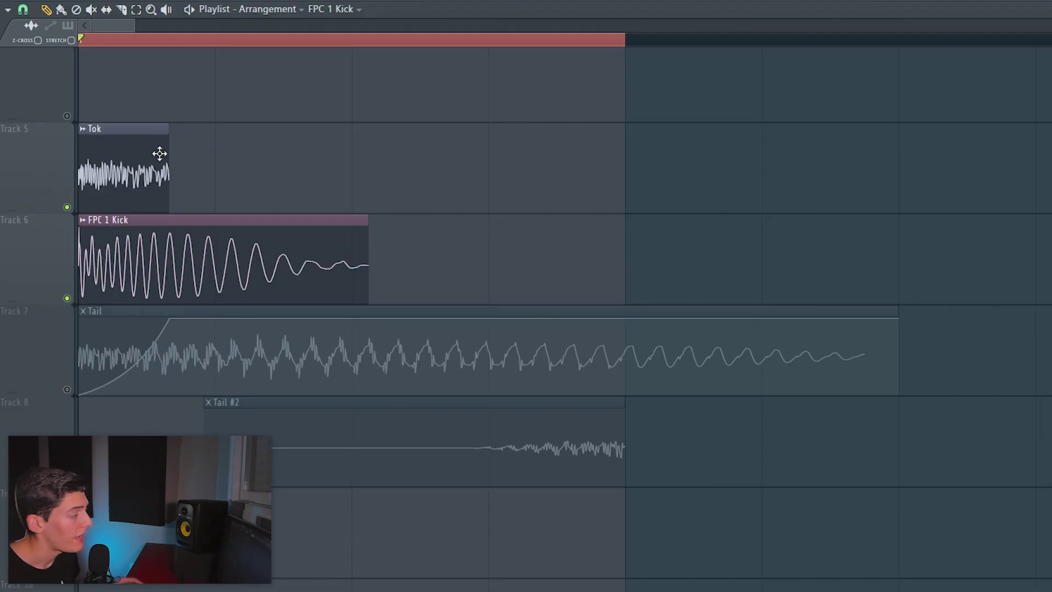
- Turn off the Tok track and audition the FPC 1 Kick on its own
ctrl+click(129, 158)
ctrl+click(111, 253)
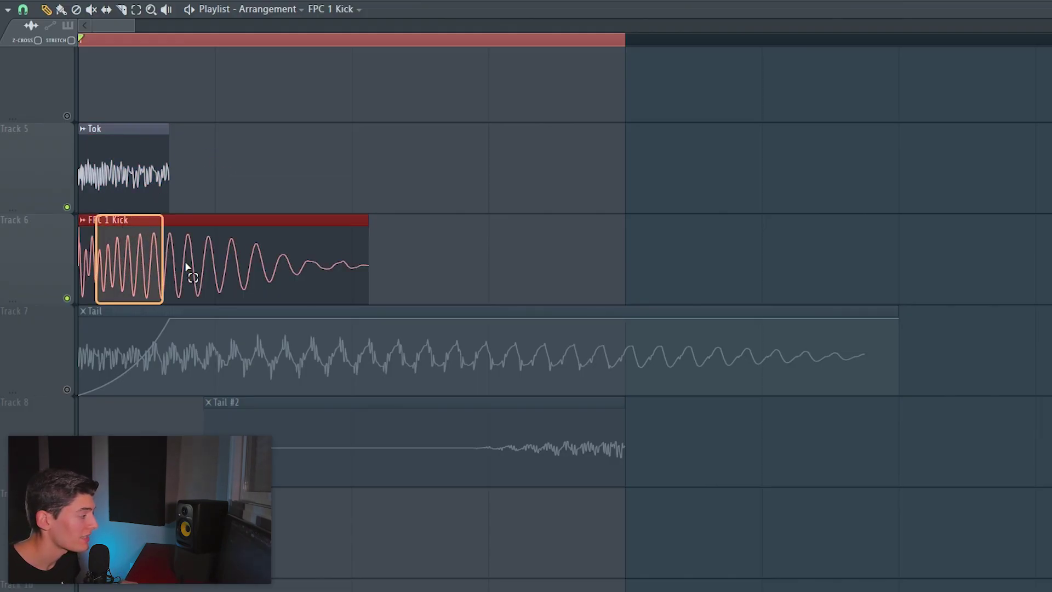
ctrl+click(355, 150)
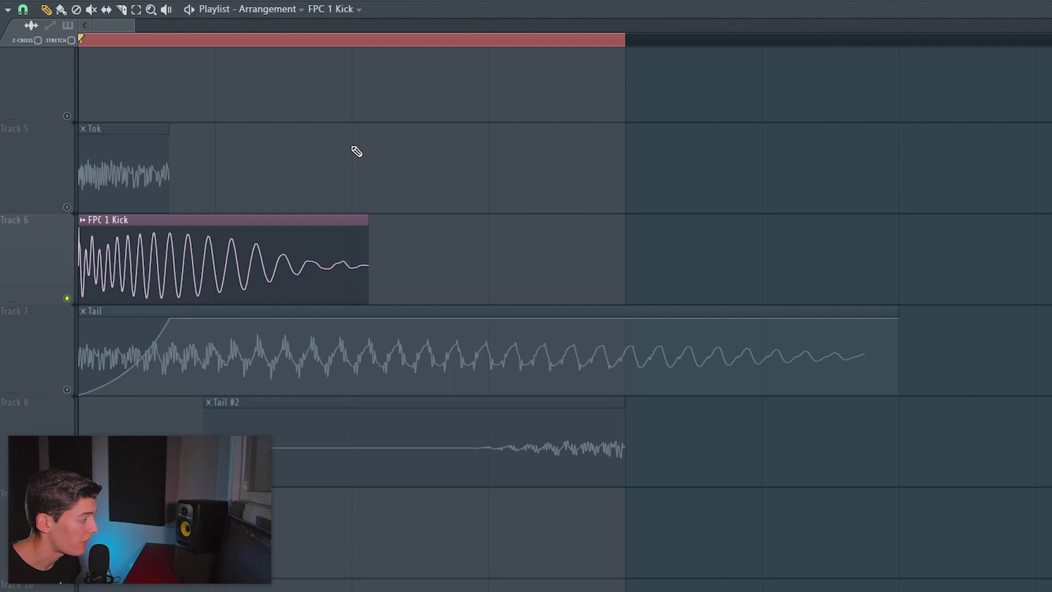
key(space)
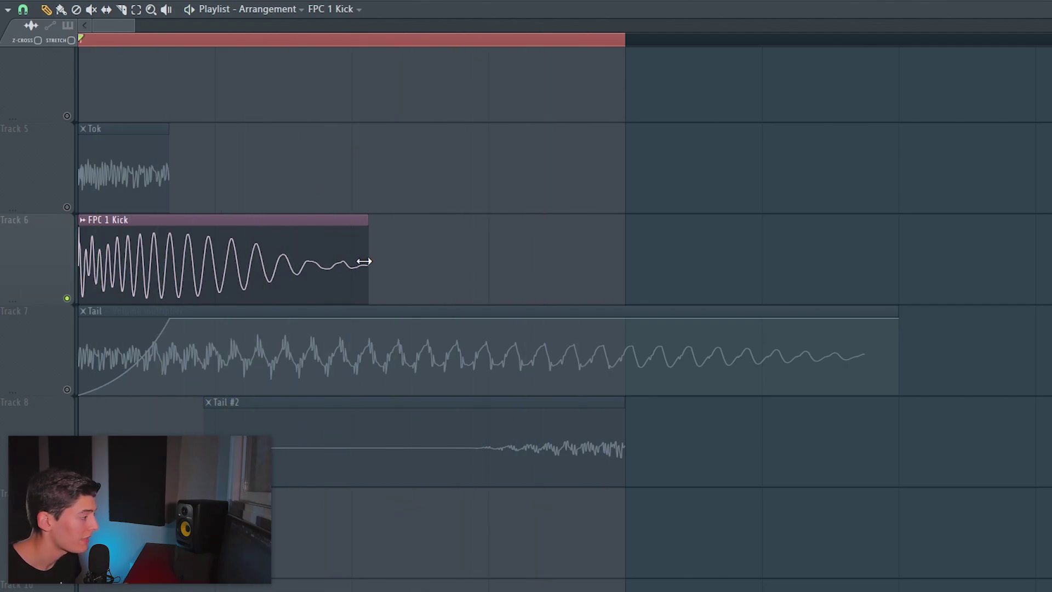
- Shorten the FPC 1 Kick to about the Tok clip's length with a faded-out end, and turn the Tok track back on
drag(364, 261, 201, 266)
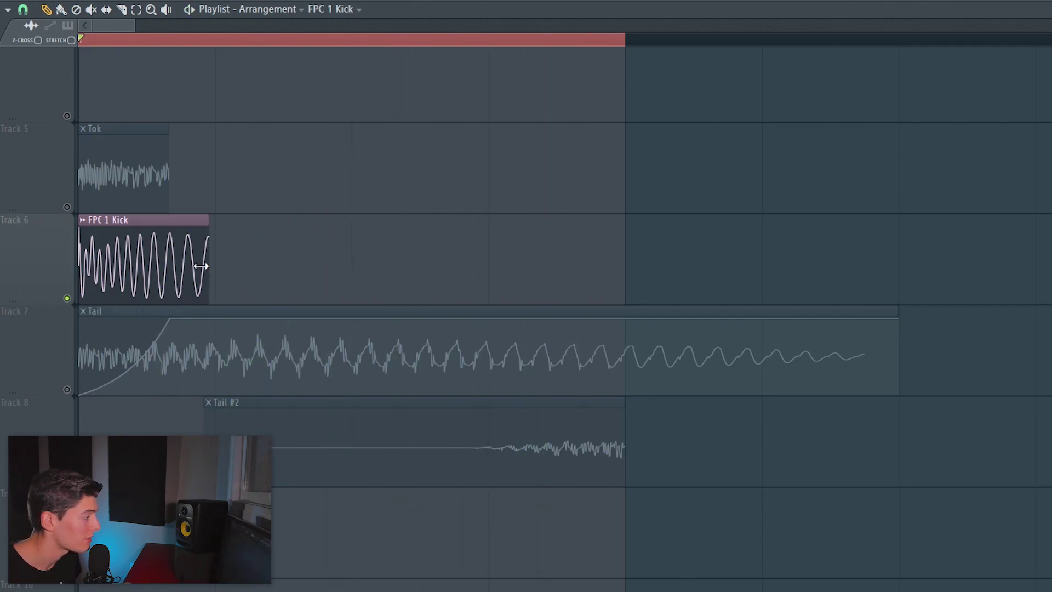
double_click(135, 258)
key(Escape)
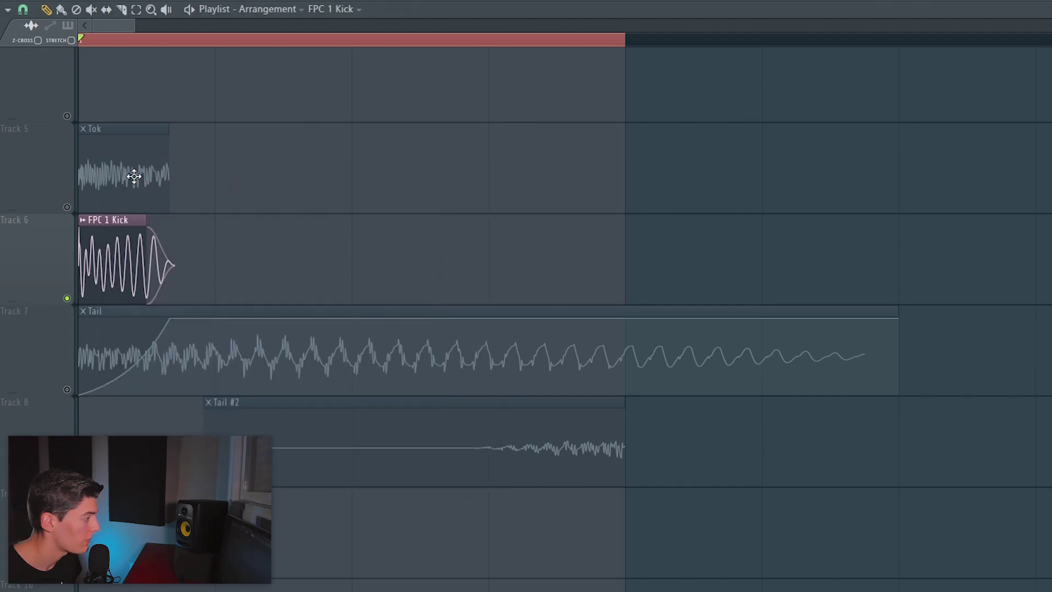
click(67, 207)
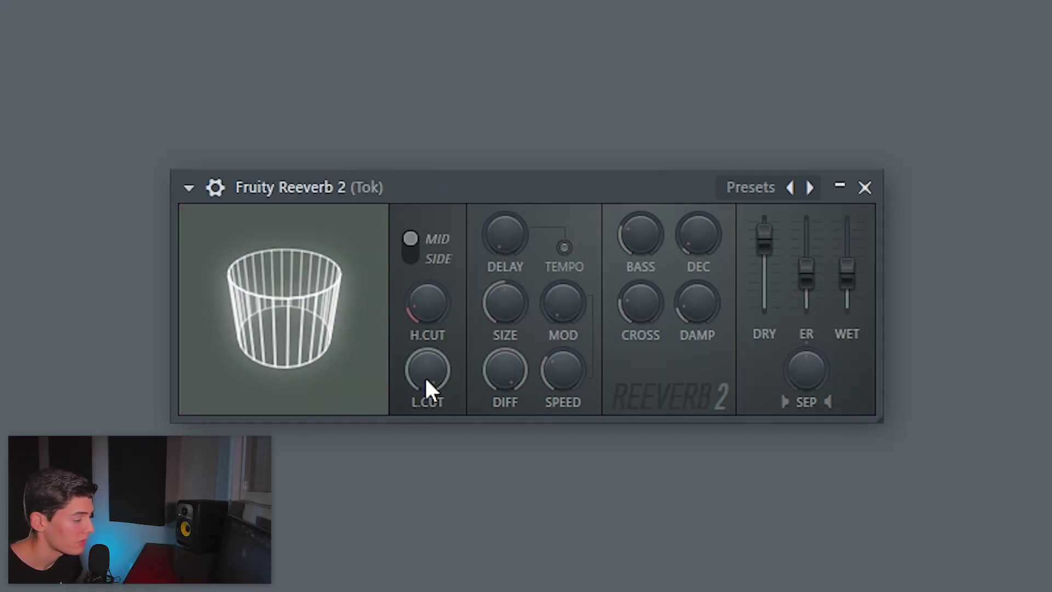
- Enlarge the room size of the Tok's Fruity Reeverb 2, raise its early reflections and lower its wet level
drag(515, 314, 516, 315)
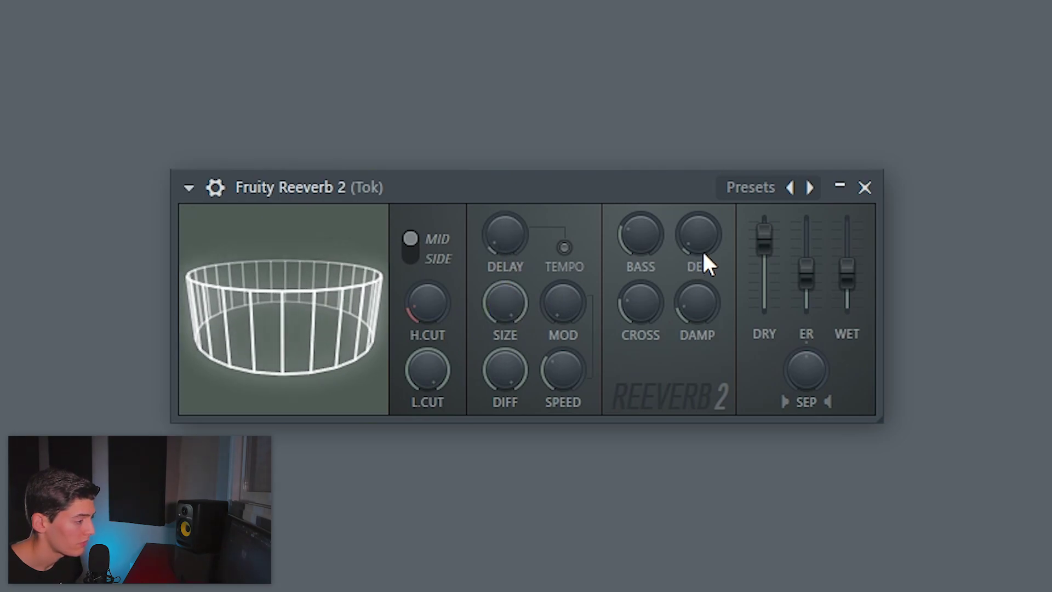
drag(806, 268, 806, 236)
drag(847, 268, 847, 280)
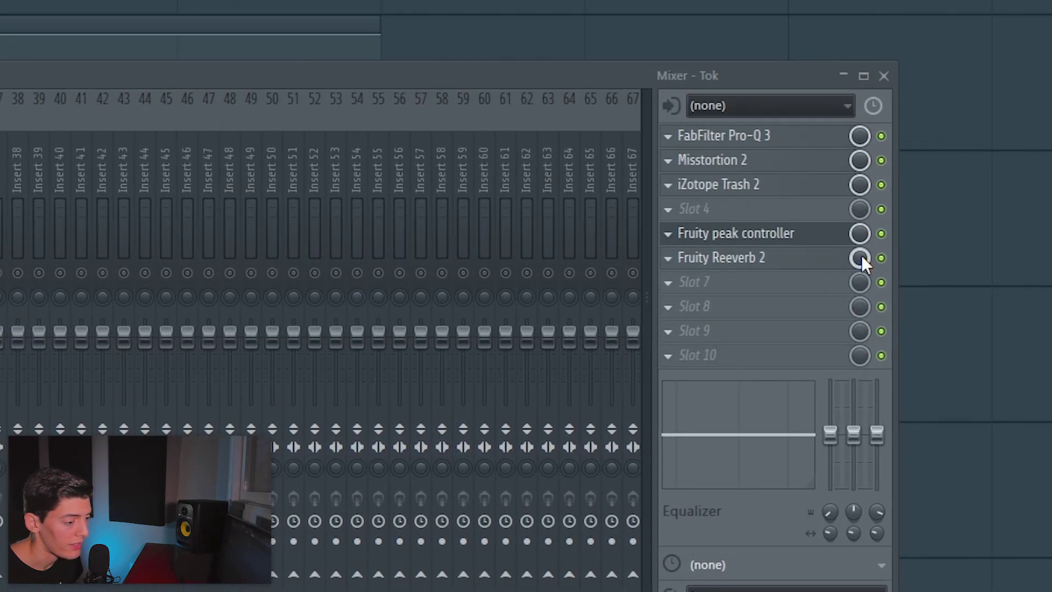
- Link the mix level of the Tok's Reeverb 2 to Peak ctrl - Peak and choose a preset mapping formula for the link
right_click(934, 390)
click(897, 434)
click(482, 254)
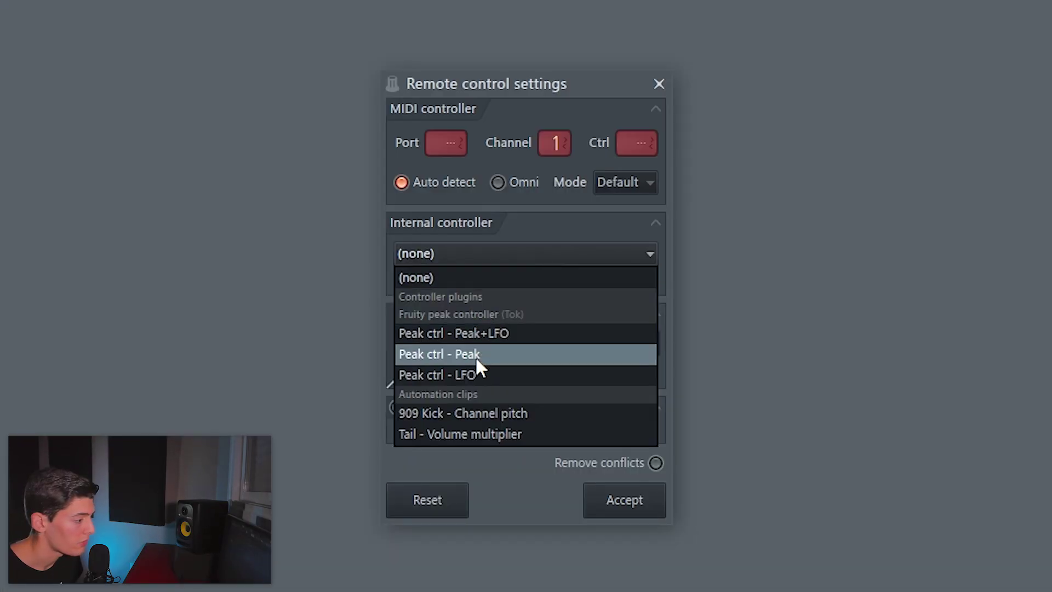
click(478, 353)
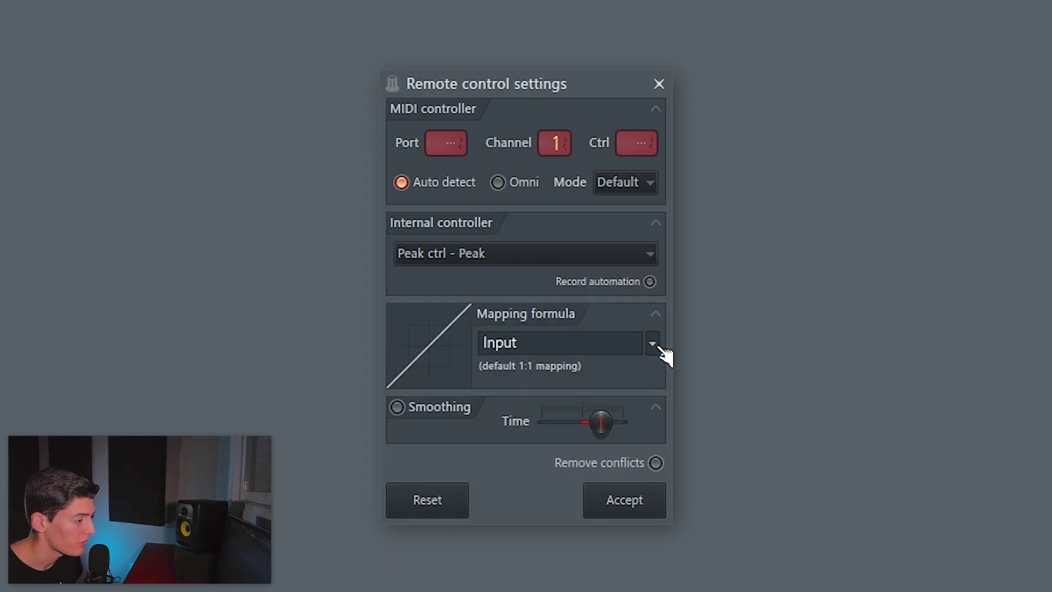
click(652, 343)
click(676, 396)
click(551, 411)
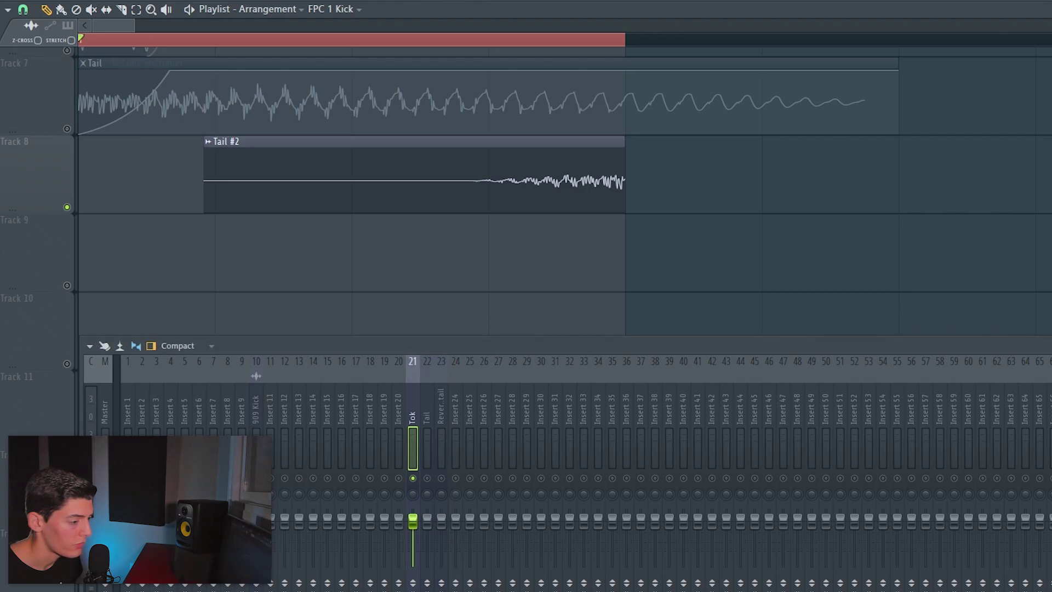
- Create an automation clip for the Reverse tail's Reeverb 2 mix level, rising to the end of the time selection
click(440, 416)
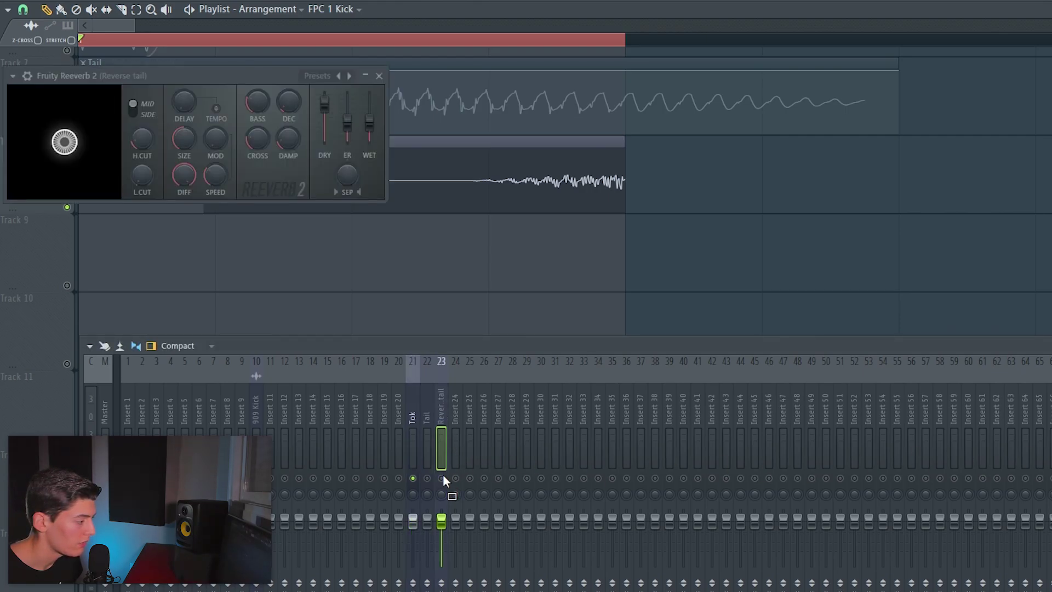
right_click(924, 382)
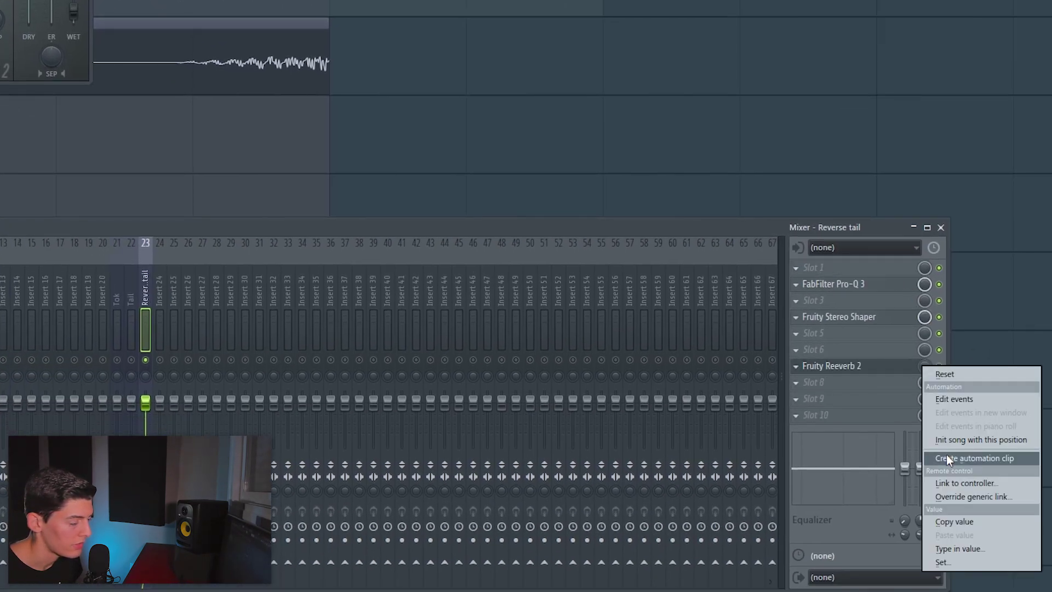
click(945, 455)
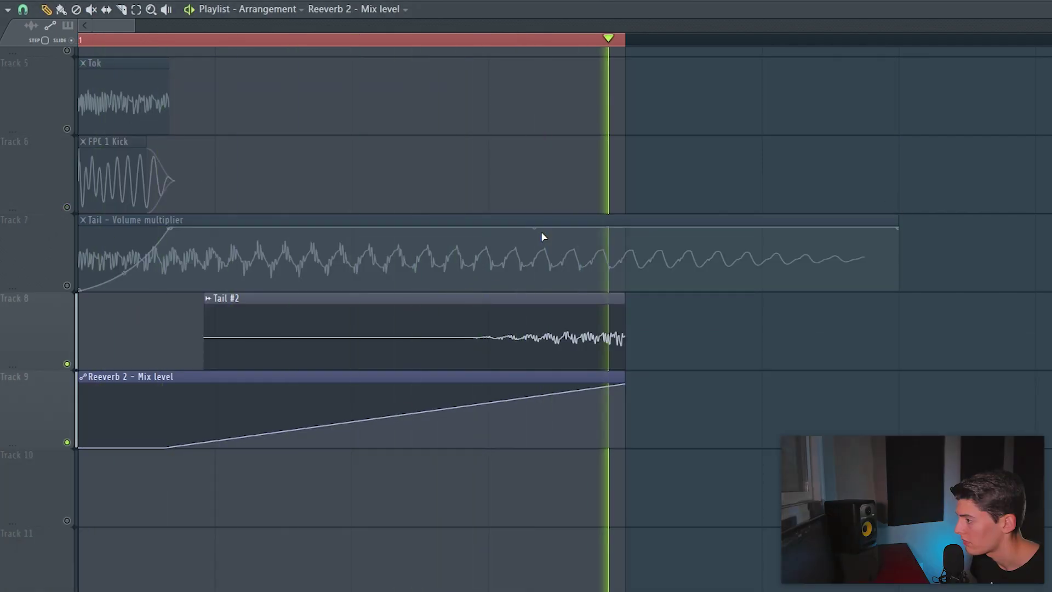
- Audition the reversed tail with its automated reverb, and close the Reeverb 2 window
key(space)
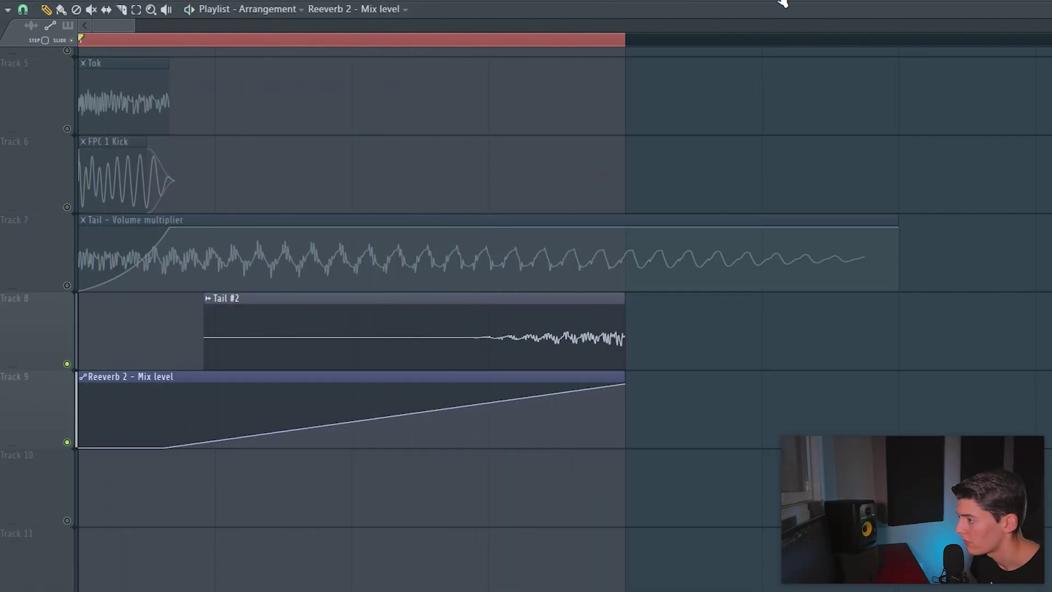
key(F9)
key(F9)
key(space)
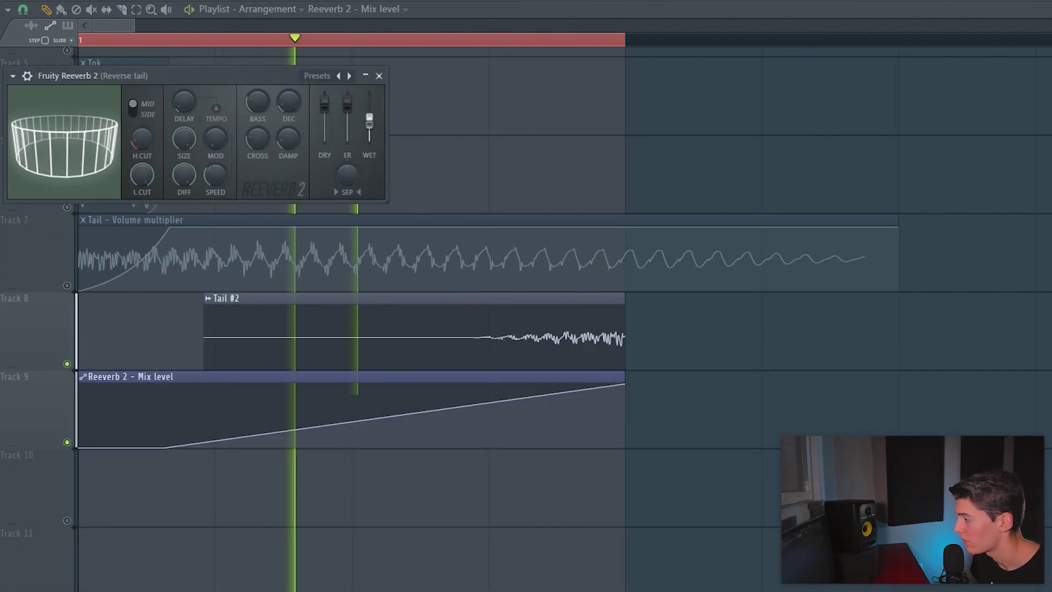
key(space)
click(379, 75)
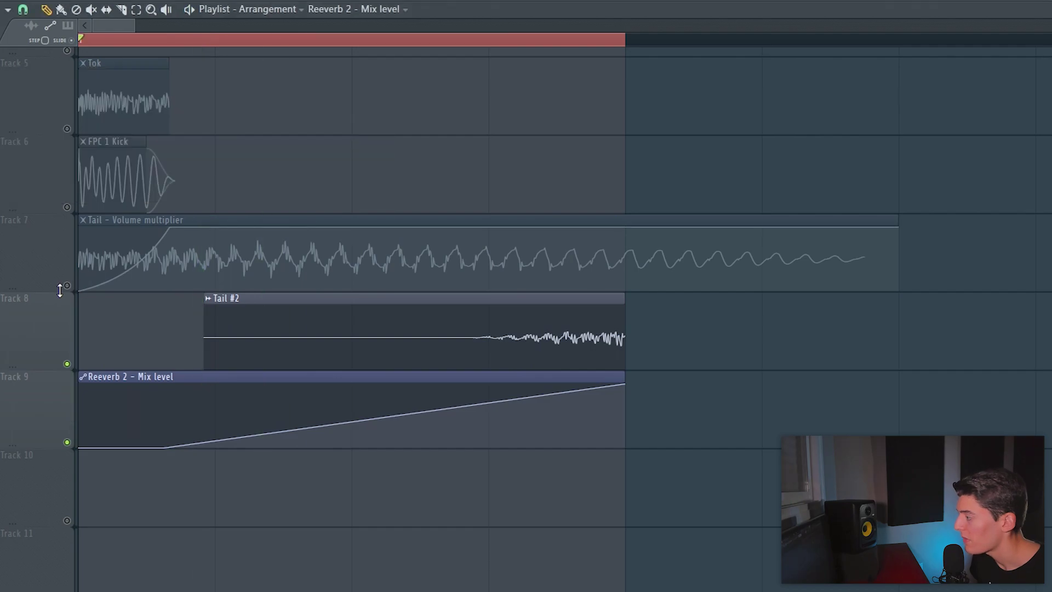
- Turn on the Tail, Tok and FPC 1 Kick tracks and audition all the kick layers together
click(67, 286)
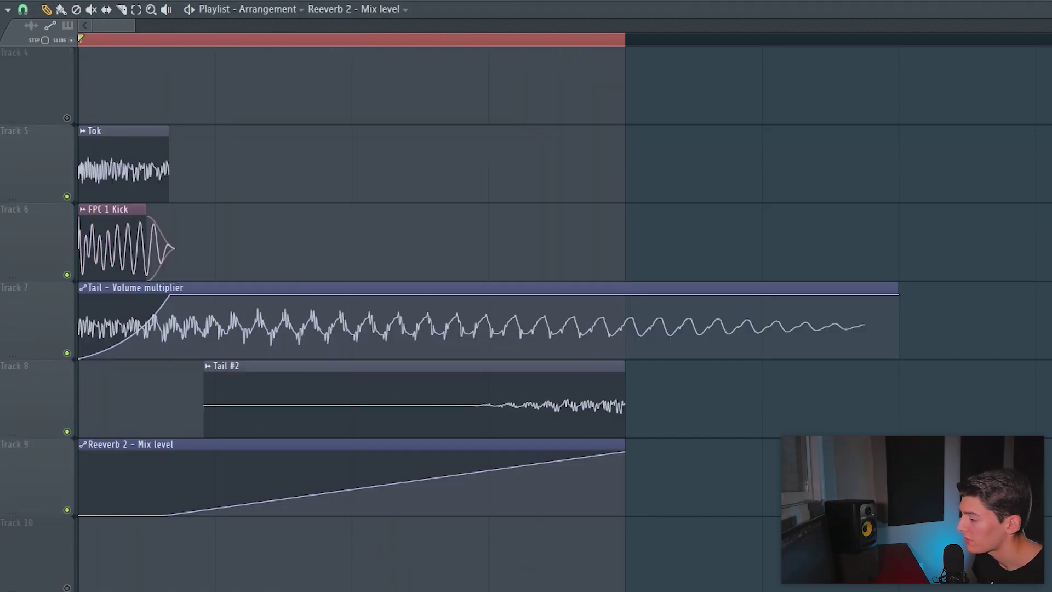
key(space)
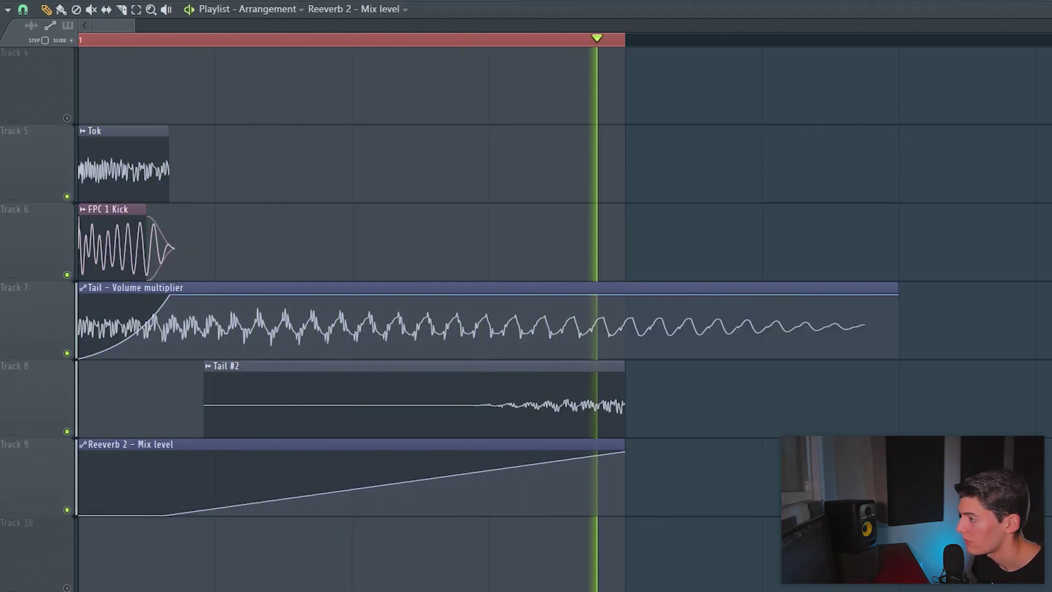
key(space)
- Trim sample 4 on Track 7 to the Tok clip's length and audition it in place of the Tok and FPC 1 Kick tracks
click(66, 275)
click(66, 196)
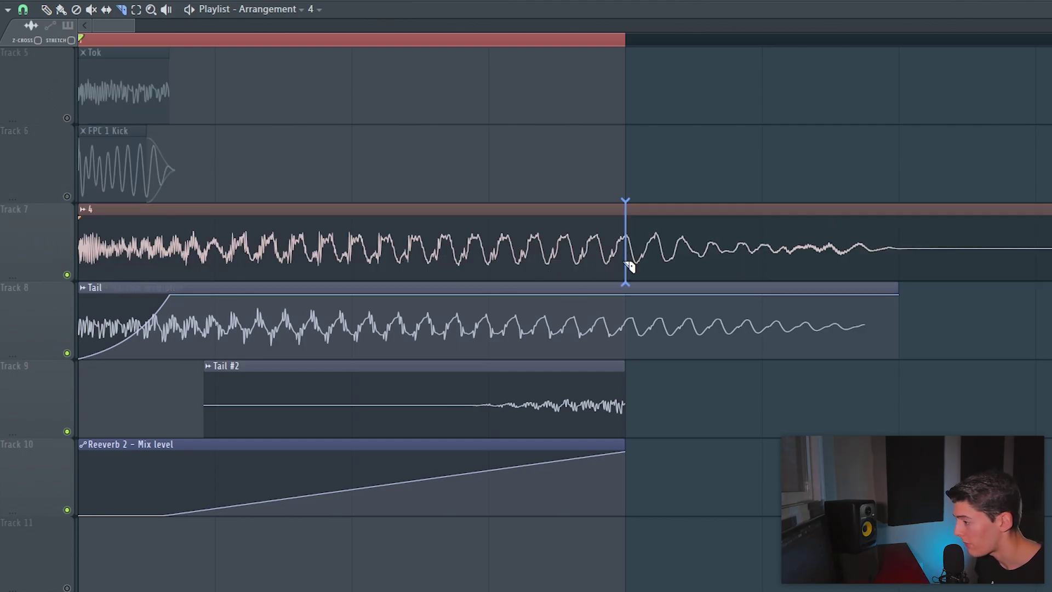
right_click(684, 263)
drag(626, 243, 187, 261)
key(space)
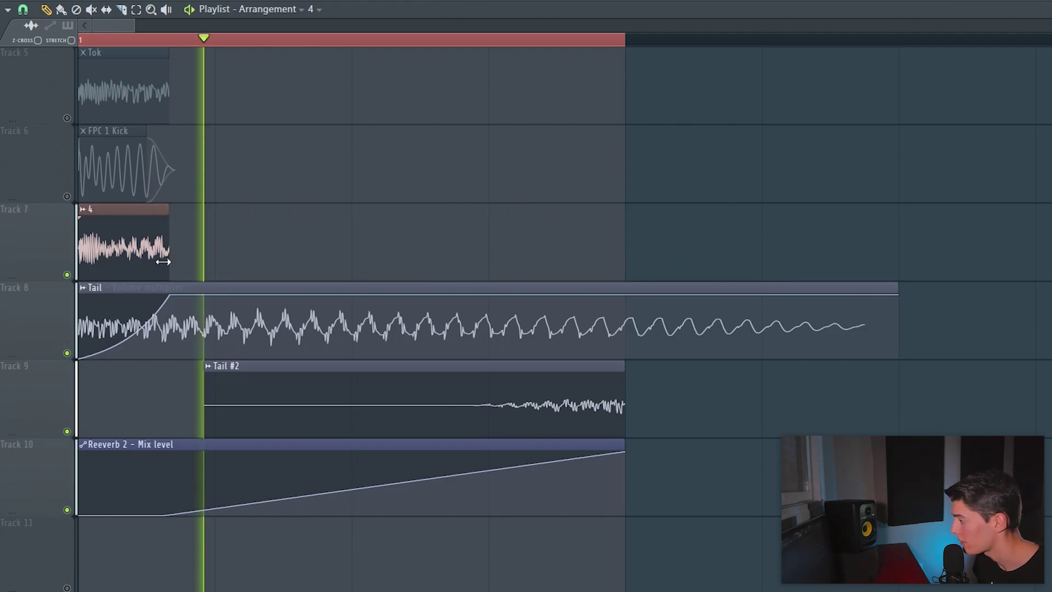
key(space)
- Turn off the Tail track and raise the precomputed Boost effect on sample 4
click(67, 353)
double_click(123, 241)
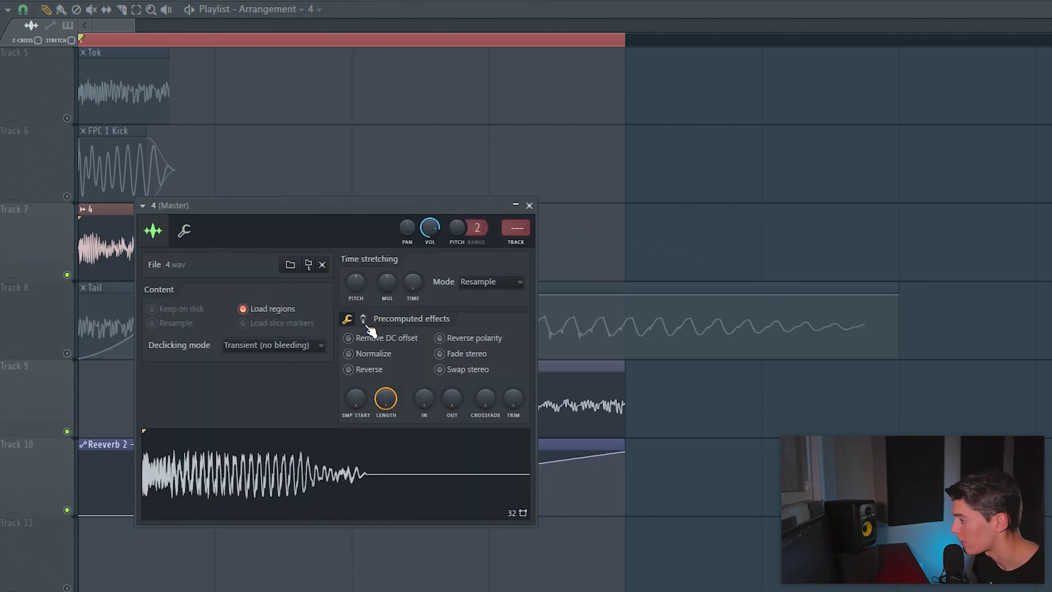
click(363, 319)
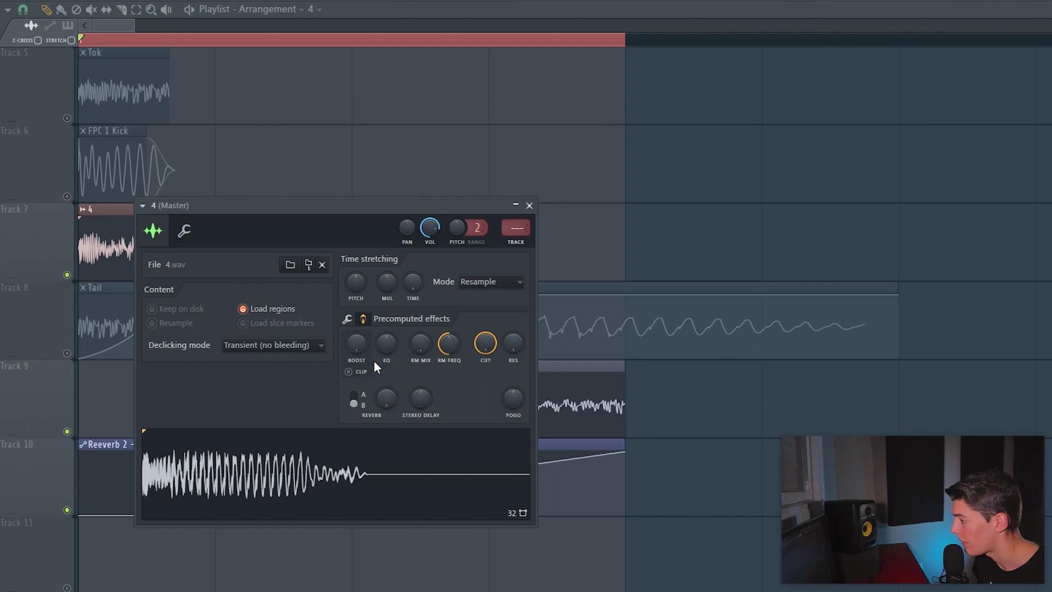
drag(356, 344, 356, 323)
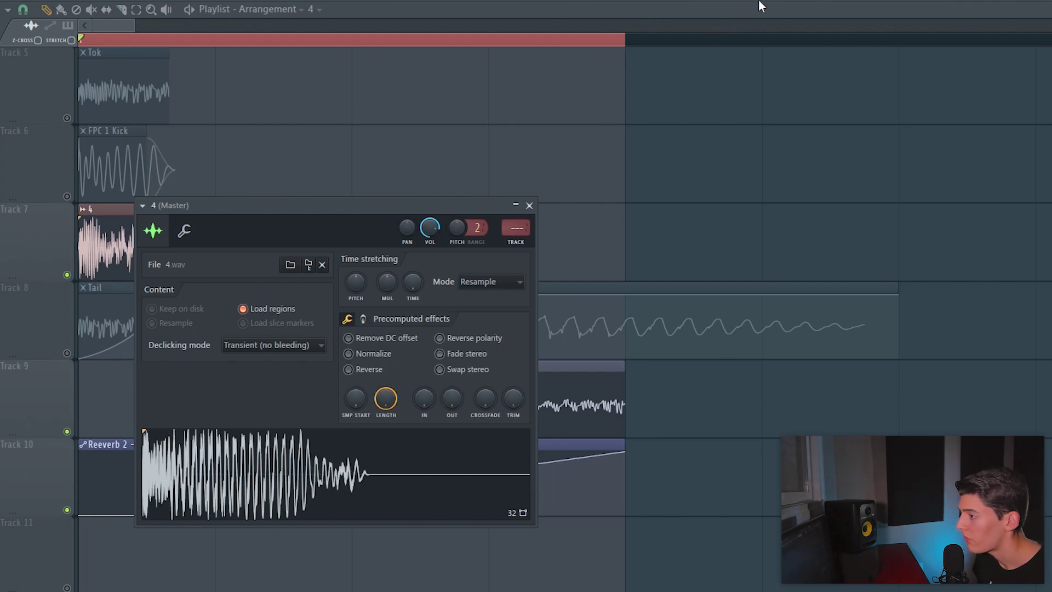
- Route sample 4 to the Tok mixer track 21 and bypass Misstortion 2 and iZotope Trash 2 there
key(F9)
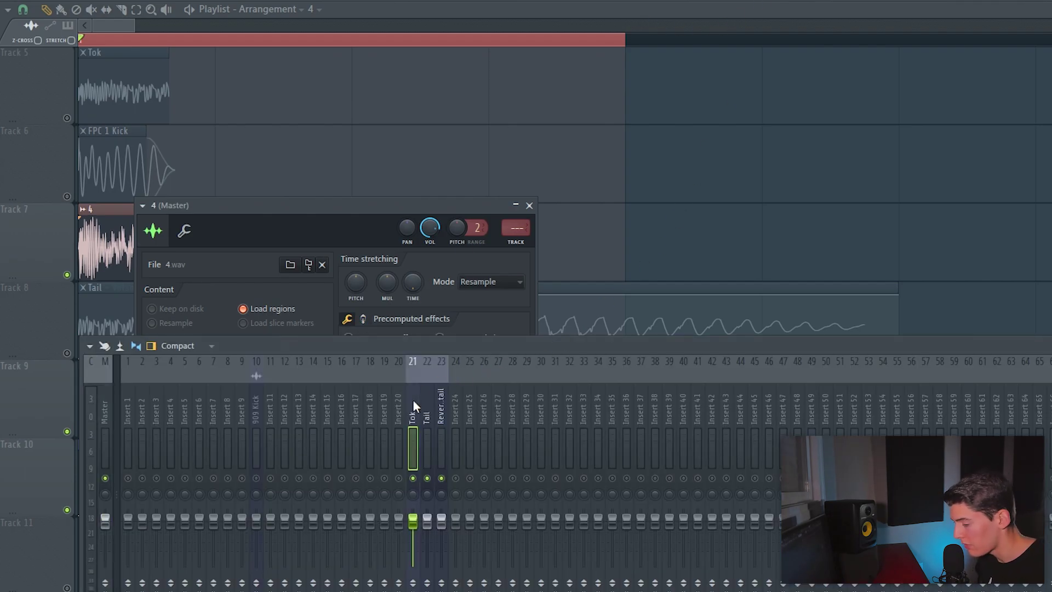
key(ctrl+l)
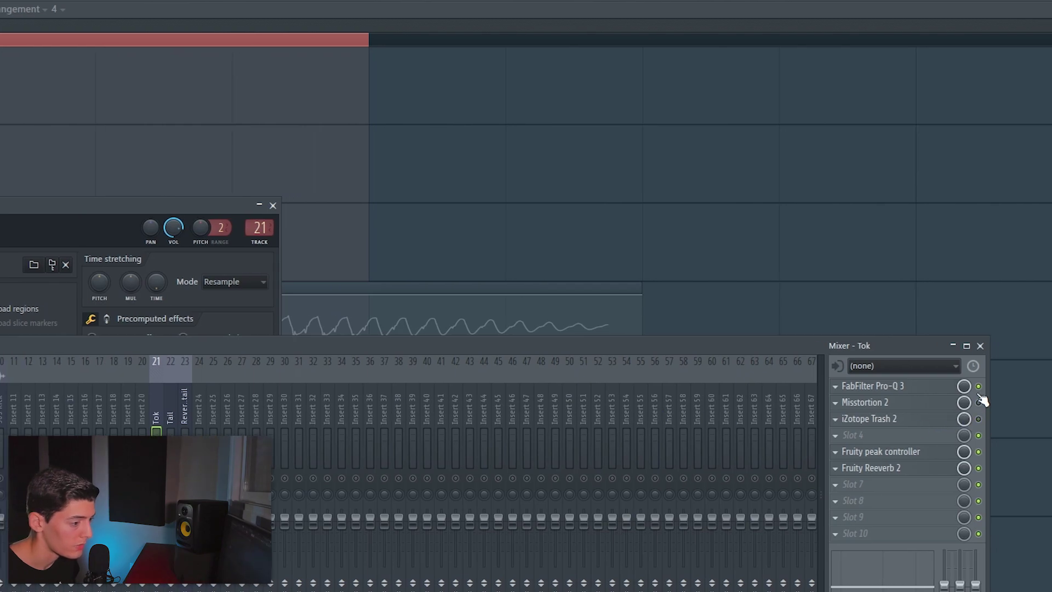
click(980, 345)
- Turn the Tail track back on, audition it with the boosted sample 4, and bring up the mixer
click(67, 353)
key(space)
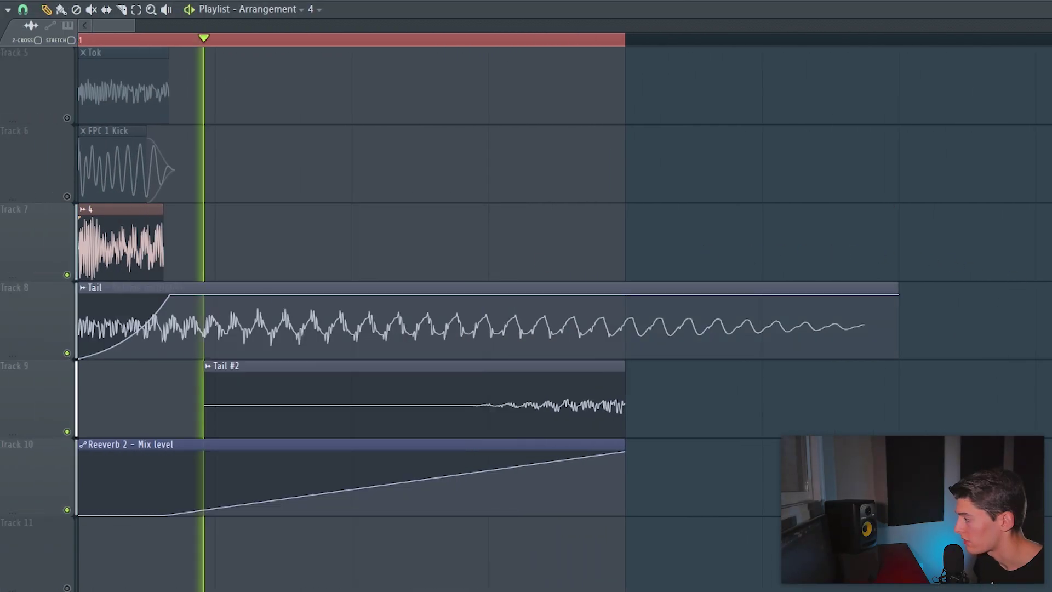
key(F9)
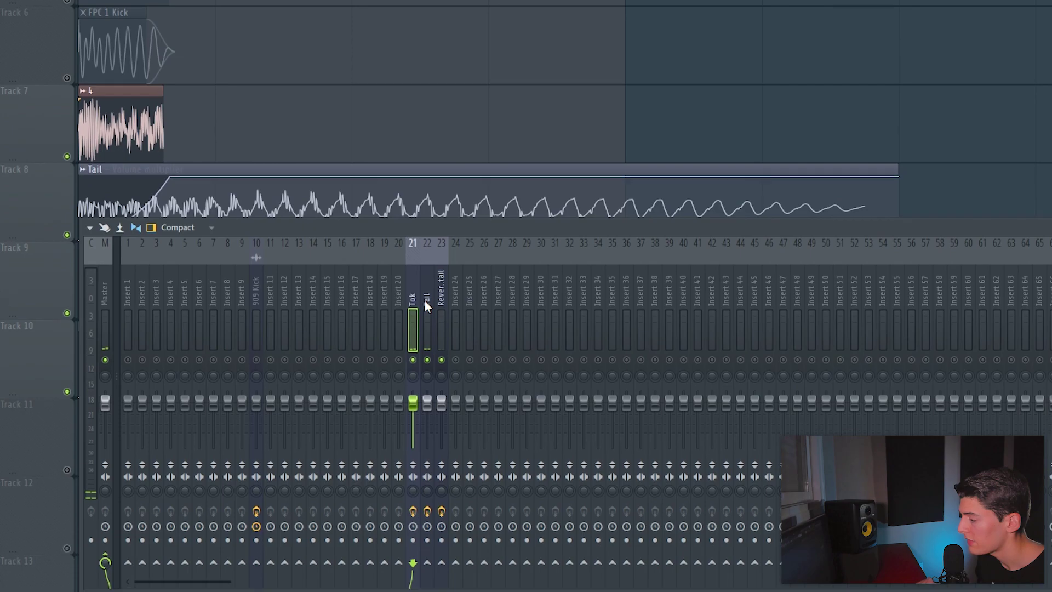
- Route the Tok, Tail and reversed-tail mixer tracks only to mixer track 24, and lower the reversed-tail fader
right_click(455, 564)
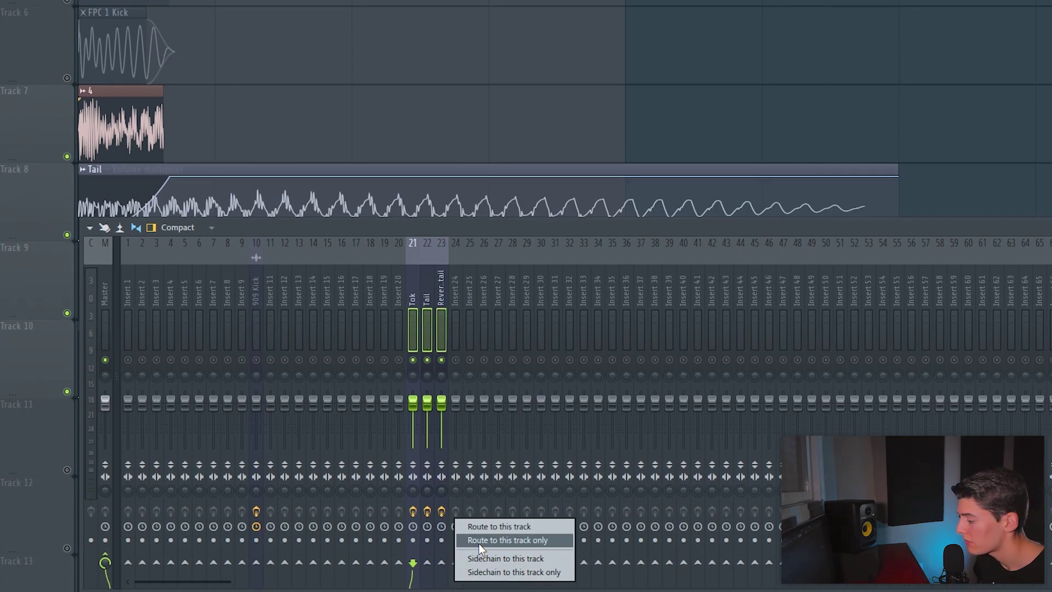
click(495, 540)
drag(441, 402, 442, 422)
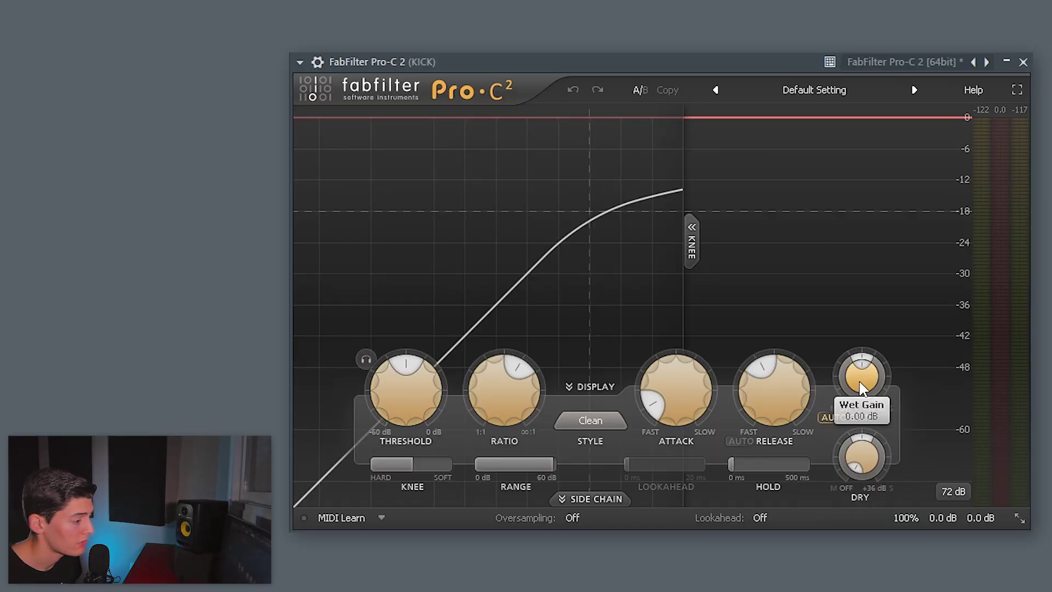
- Raise Pro-C 2's wet gain on the KICK track and shape narrow Pro-Q 3 cuts around 118 Hz (-1.76 dB) and 161 Hz (-0.49 dB)
drag(860, 378, 869, 285)
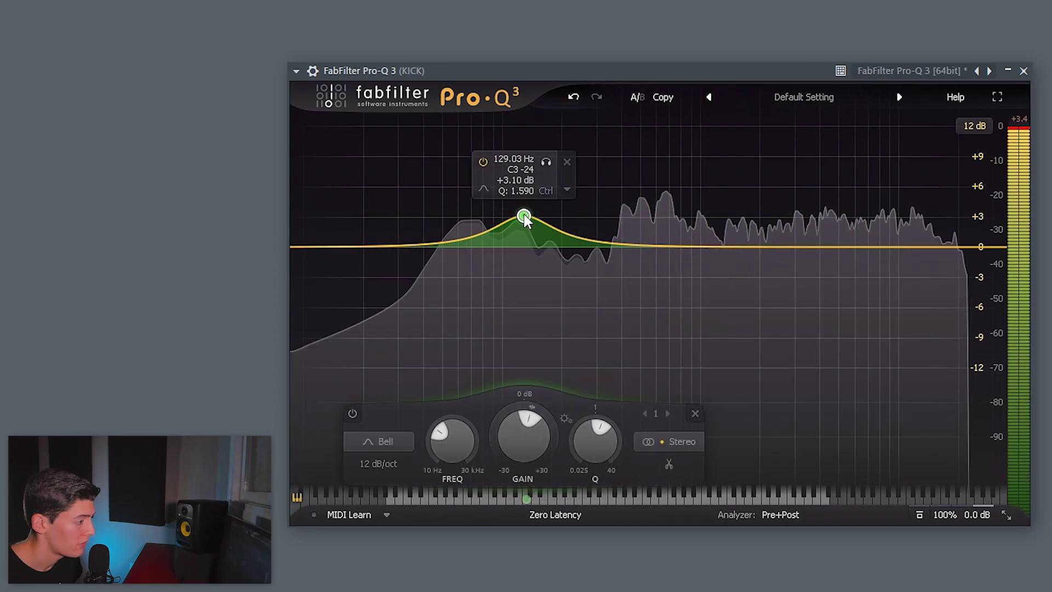
scroll(523, 215, up, 4)
drag(524, 214, 517, 209)
drag(516, 438, 515, 499)
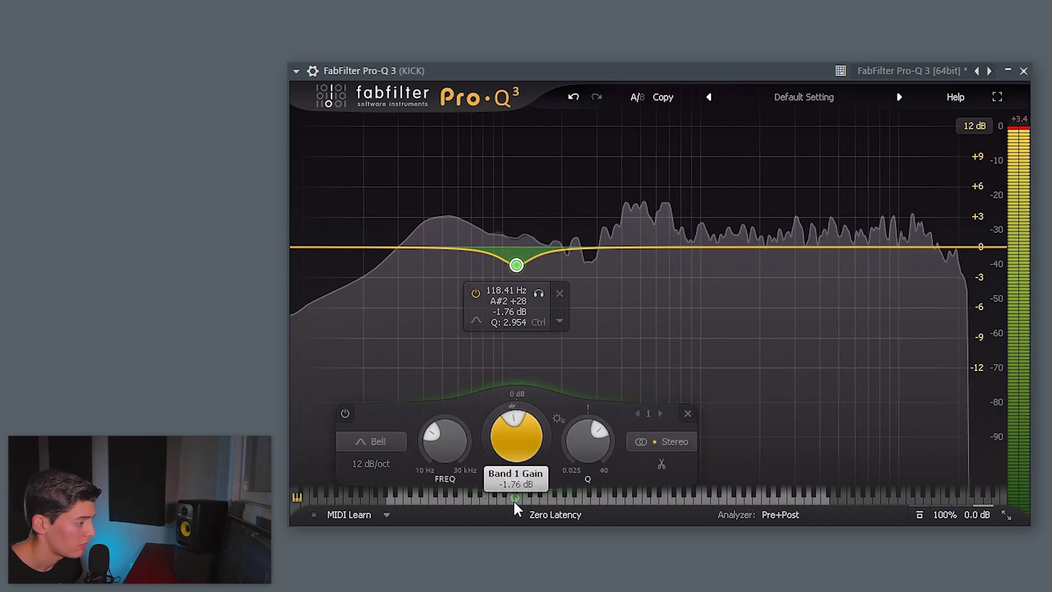
drag(574, 248, 543, 255)
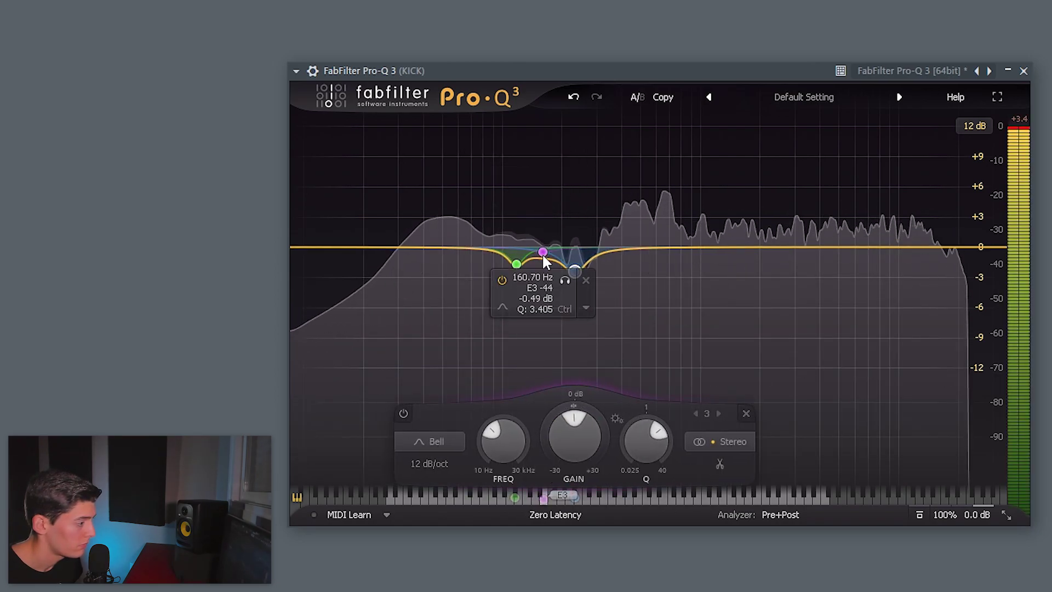
- Add a broad, gentle bell boost in the high frequencies of the KICK Pro-Q 3, soloing the band to place it
drag(809, 247, 808, 236)
click(831, 182)
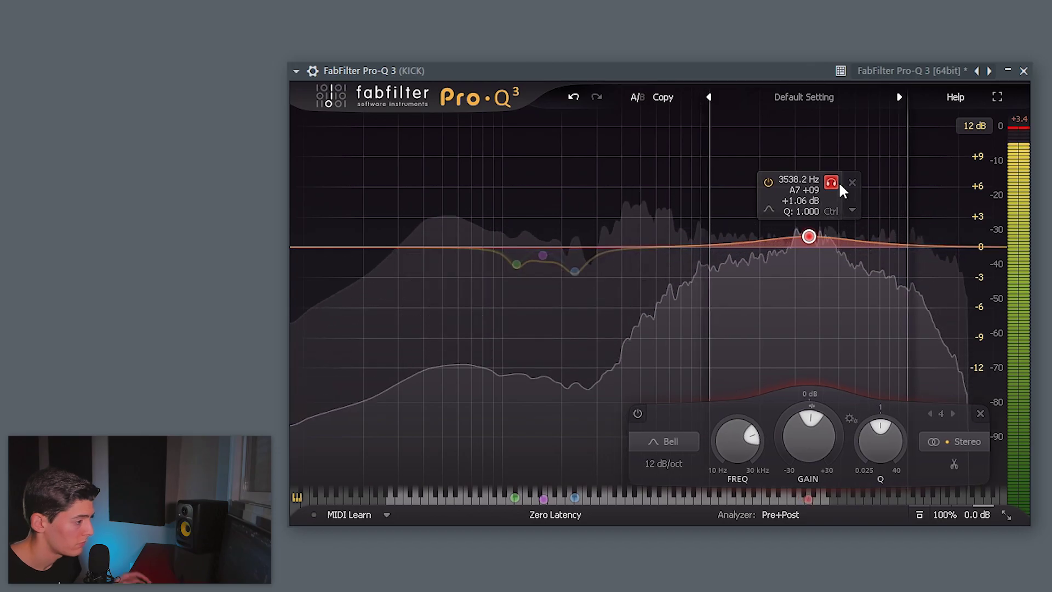
drag(839, 184, 848, 184)
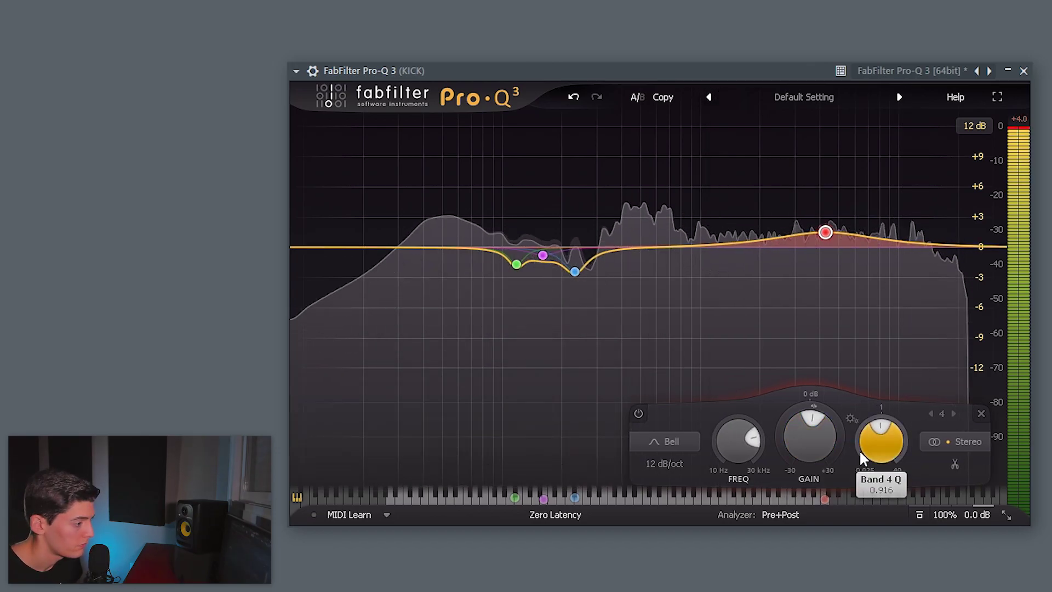
- Add a 48 dB/oct low cut to the KICK Pro-Q 3 in Linear Phase mode and tune its cutoff during playback
click(312, 247)
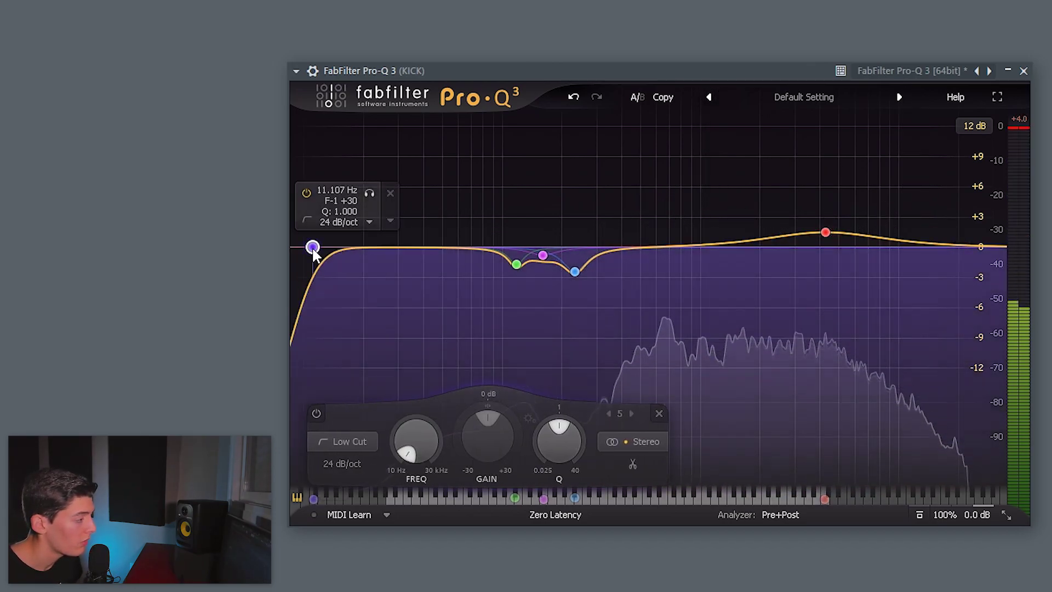
alt+shift+click(313, 248)
alt+shift+click(313, 248)
alt+shift+click(313, 248)
click(556, 513)
click(558, 491)
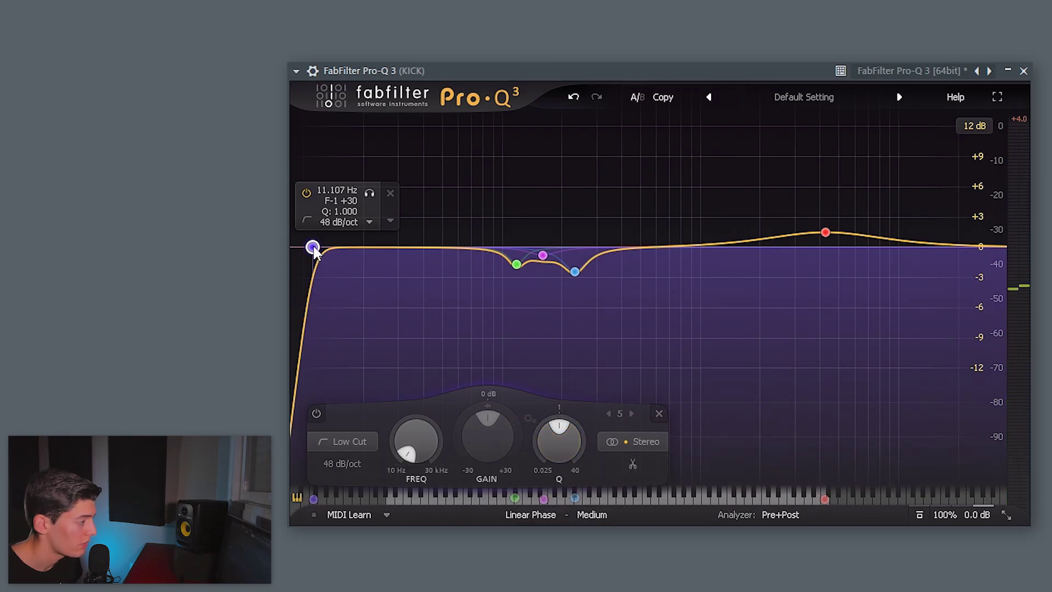
key(space)
drag(313, 247, 380, 250)
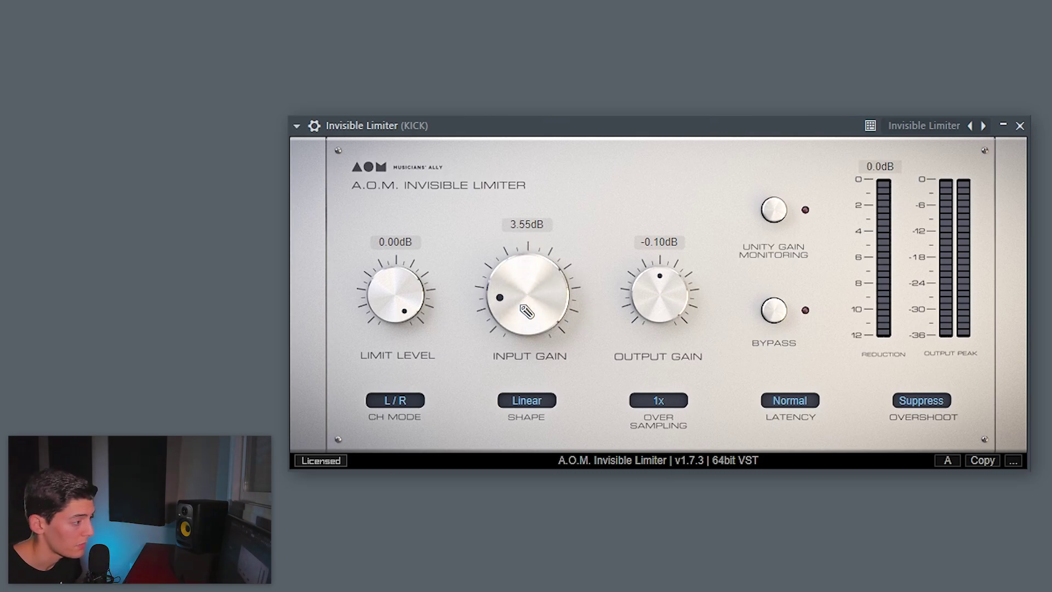
- Adjust the KICK Invisible Limiter's input gain, and raise the end of the Tail's VolumeShaper4 mid-band curve with a 76% mix
drag(526, 325, 523, 336)
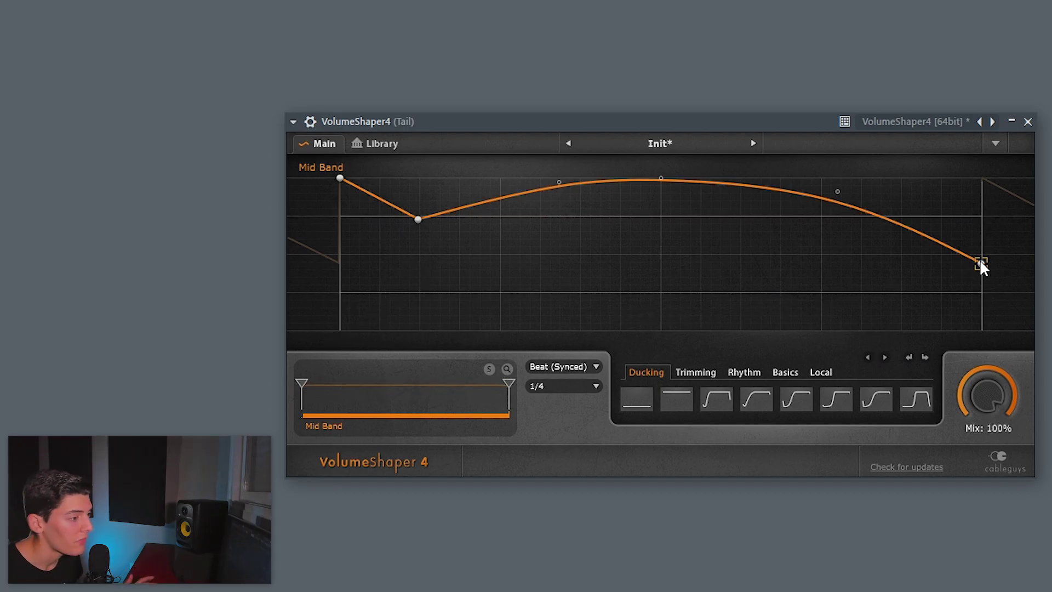
drag(980, 265, 979, 227)
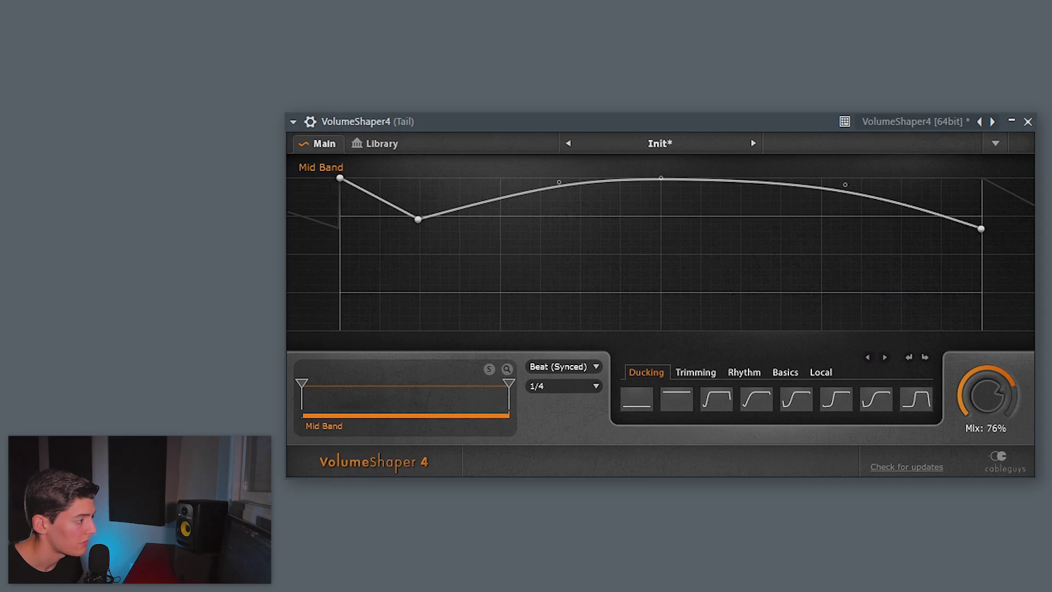
key(space)
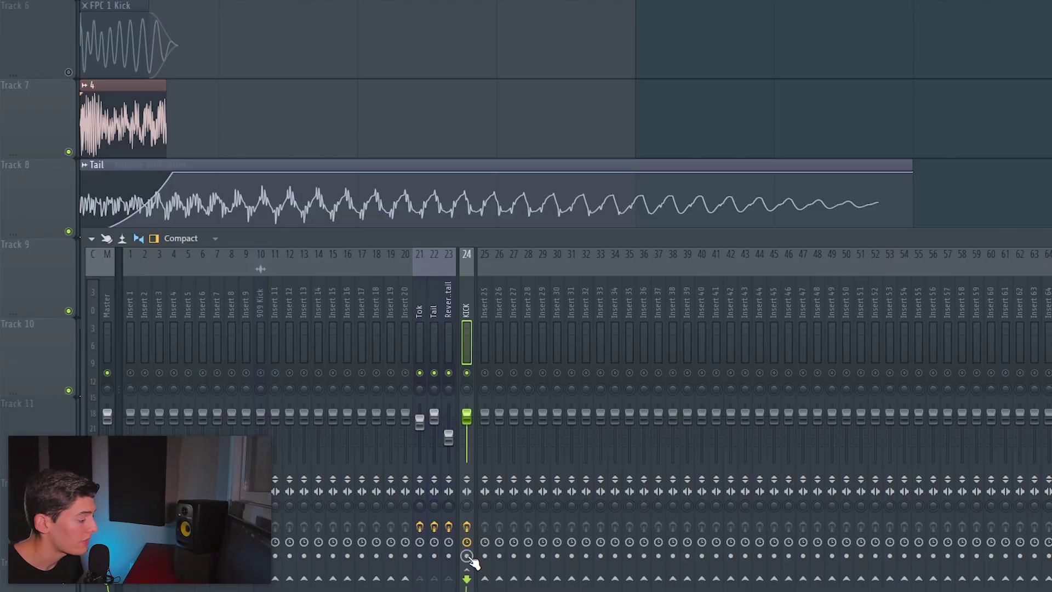
- Render the KICK mixer track to a 32Bit float WAV and put the mixer away
key(alt+r)
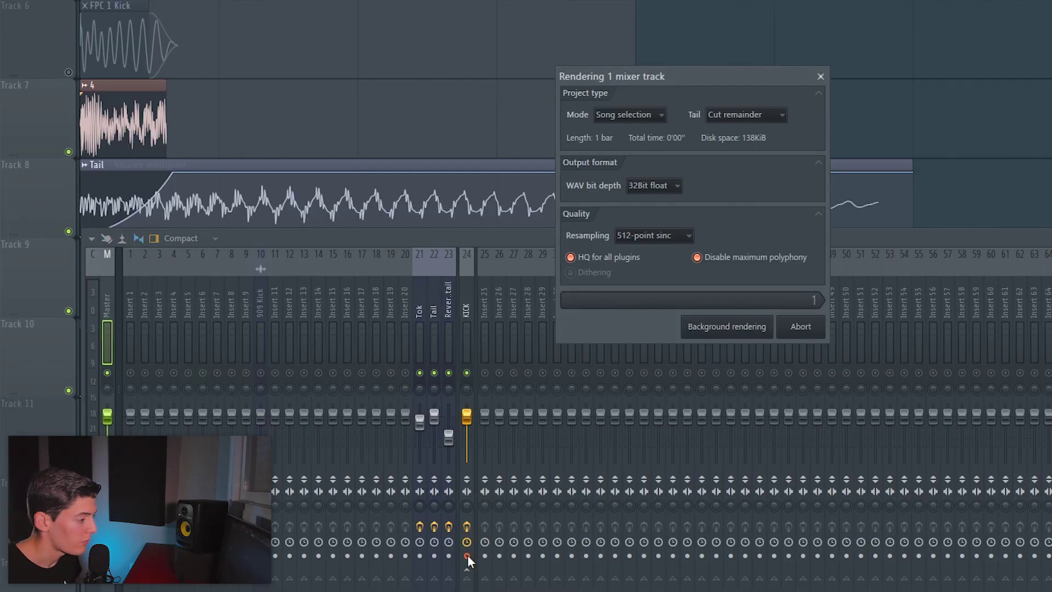
key(F9)
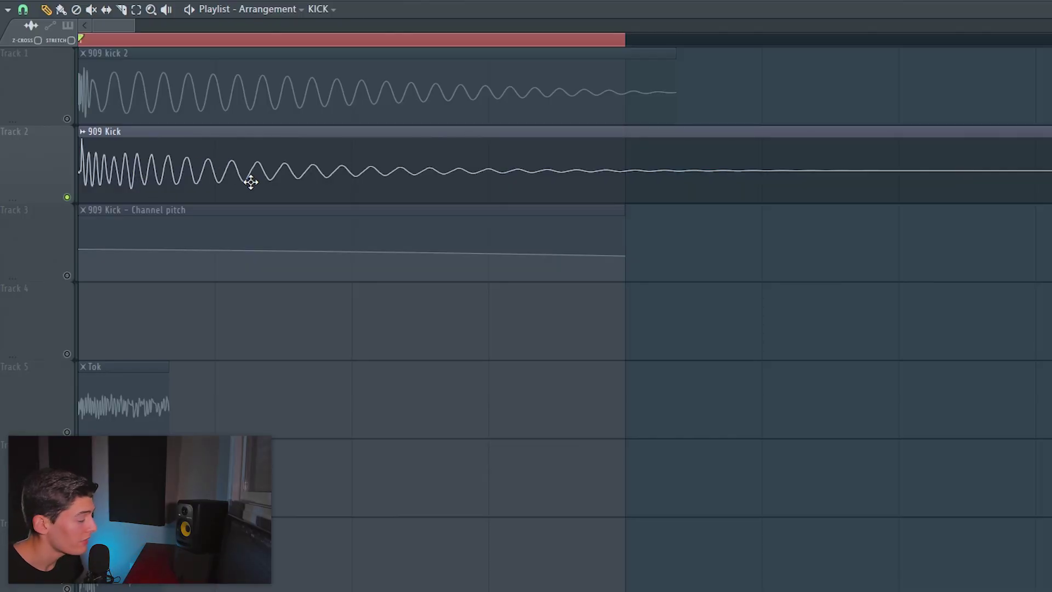
- Look at the 909 Kick sample's channel settings and raise the hard clip in Misstortion 2 on its mixer track during playback
double_click(568, 165)
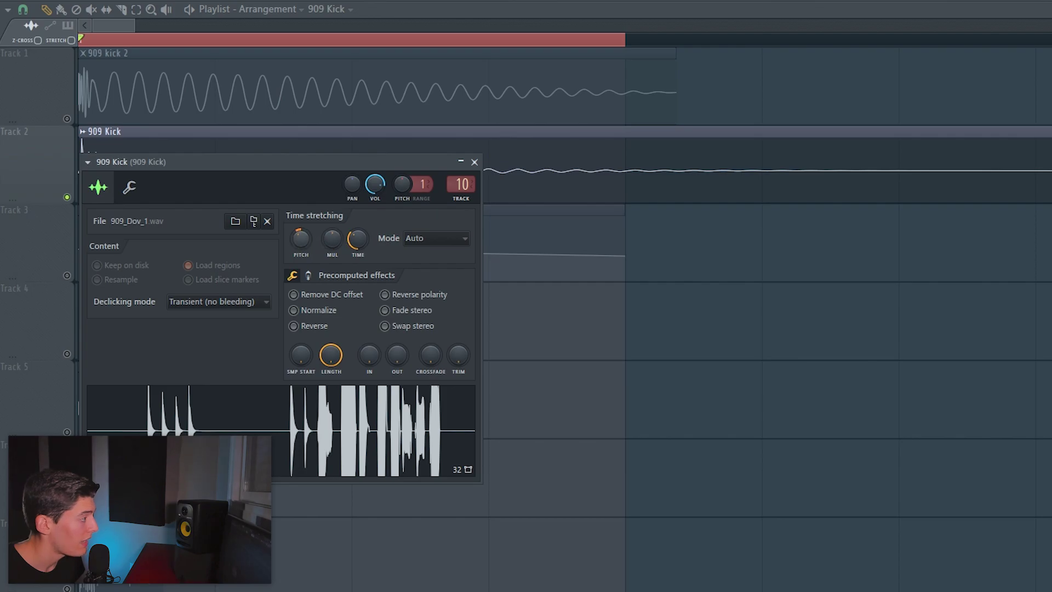
click(474, 162)
key(F9)
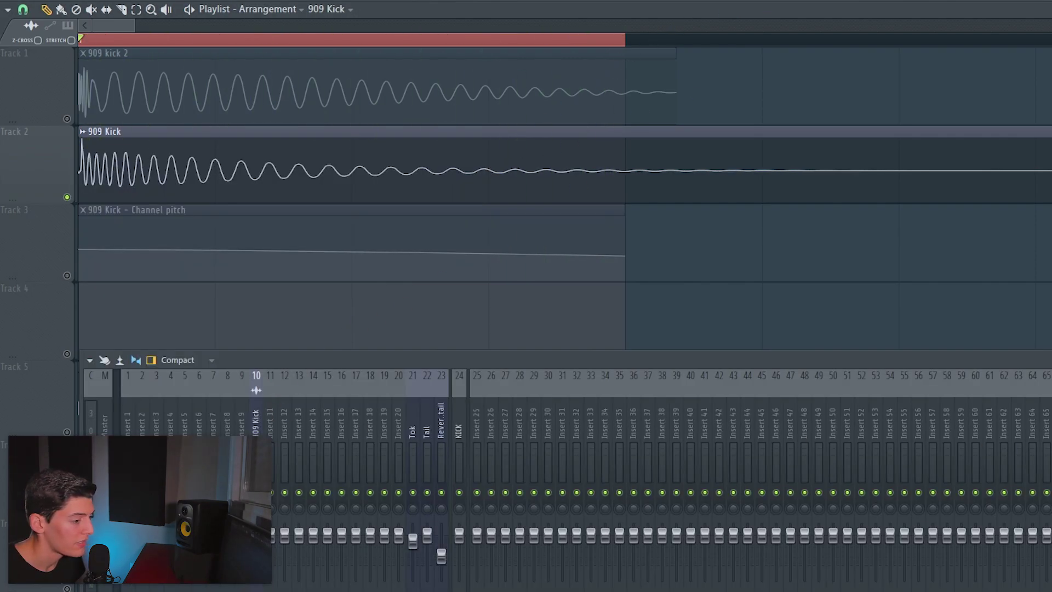
click(1050, 408)
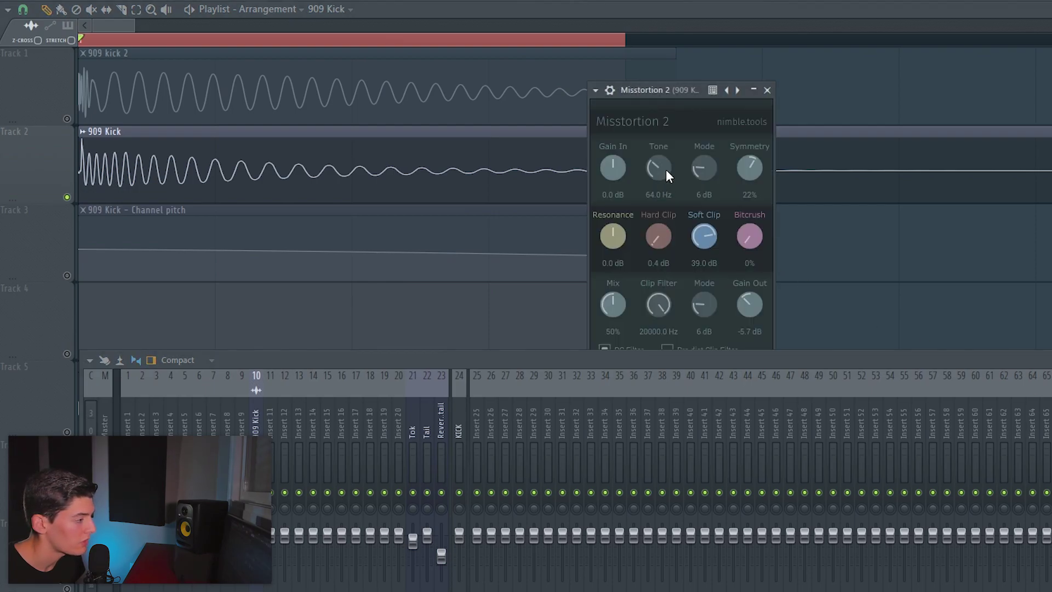
key(space)
drag(664, 235, 662, 204)
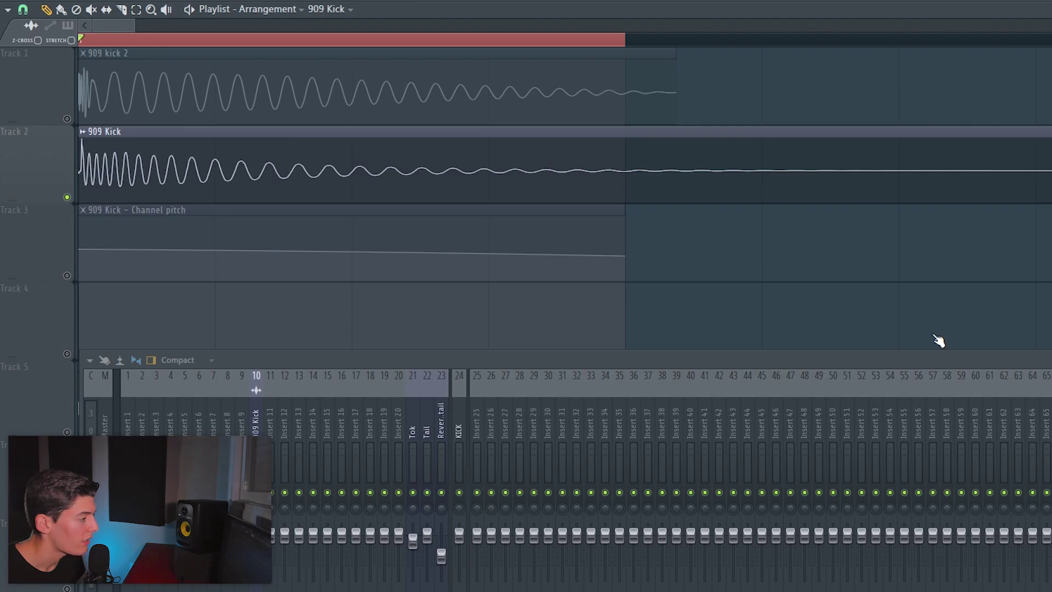
- Boost a bell band strongly in the 909 Kick track's Pro-Q 3 and sweep it upward from the low end during playback
click(1051, 409)
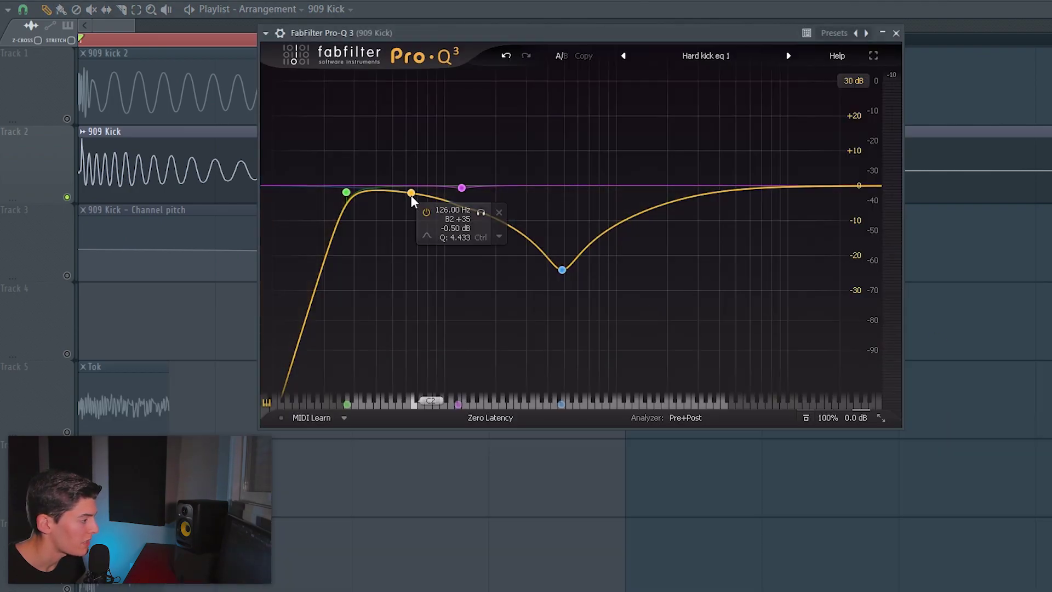
key(space)
drag(411, 195, 404, 138)
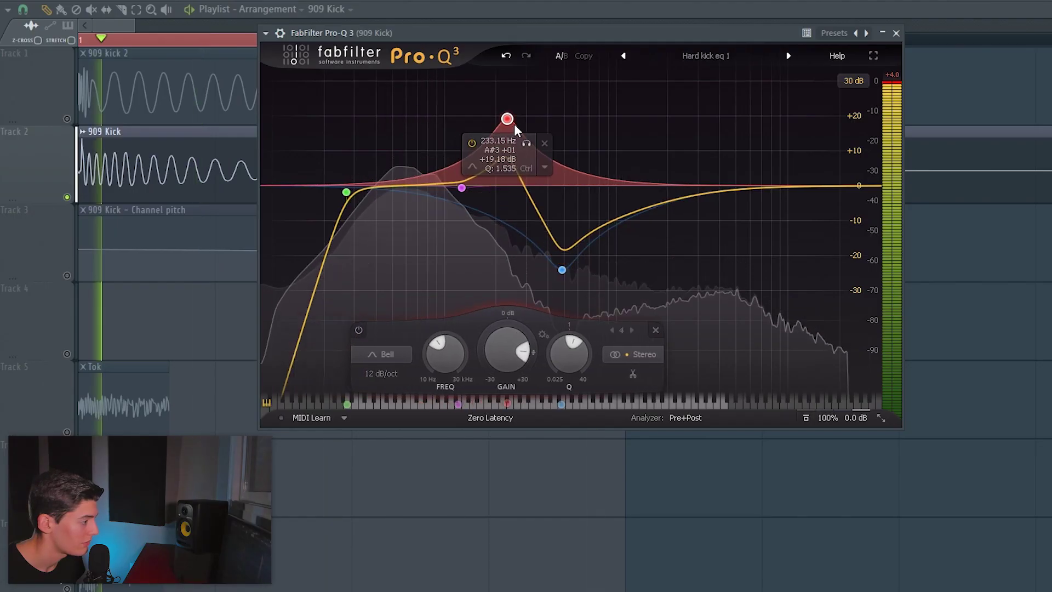
drag(513, 124, 545, 107)
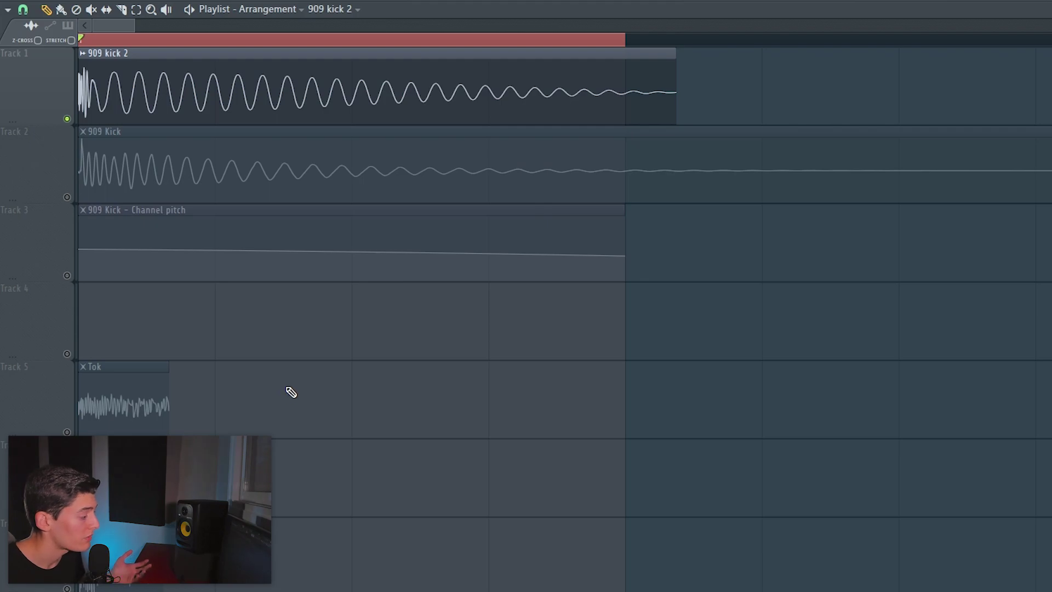
- Audition the alternative 909 kick 2 clip on Track 1 and inspect its channel settings
key(space)
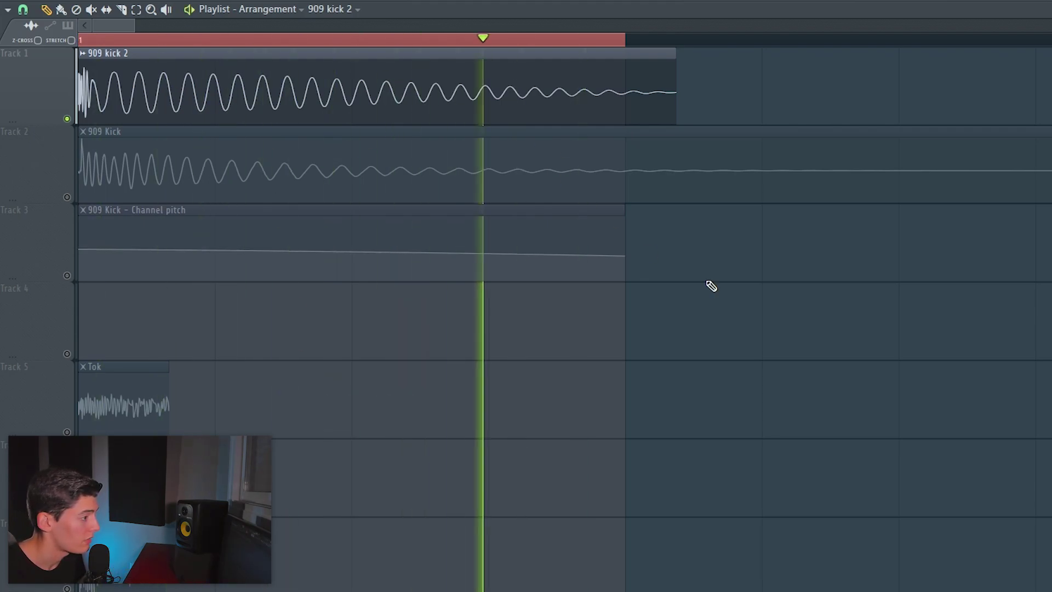
key(space)
double_click(211, 86)
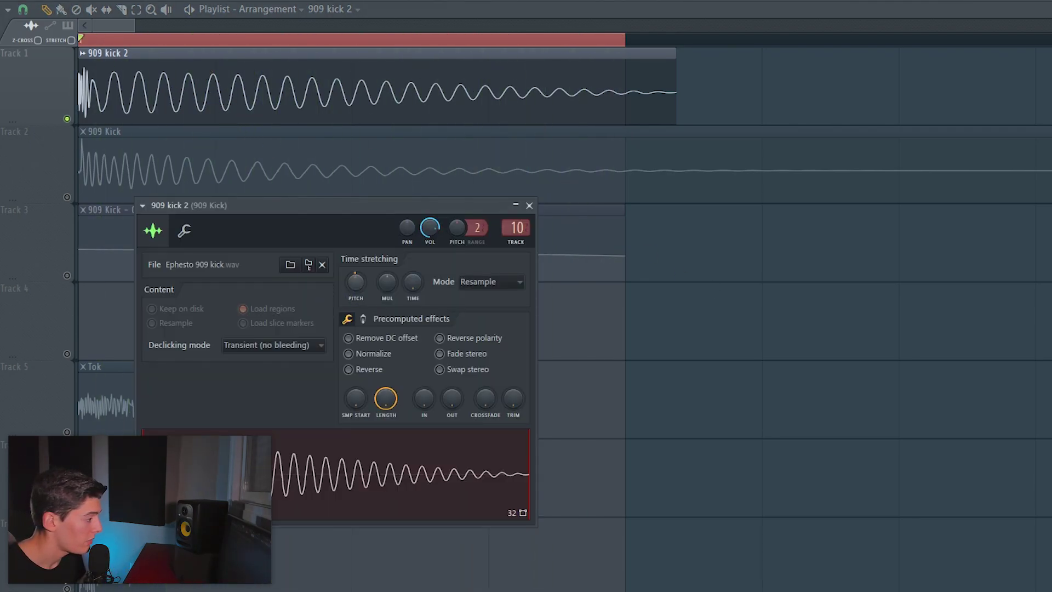
key(space)
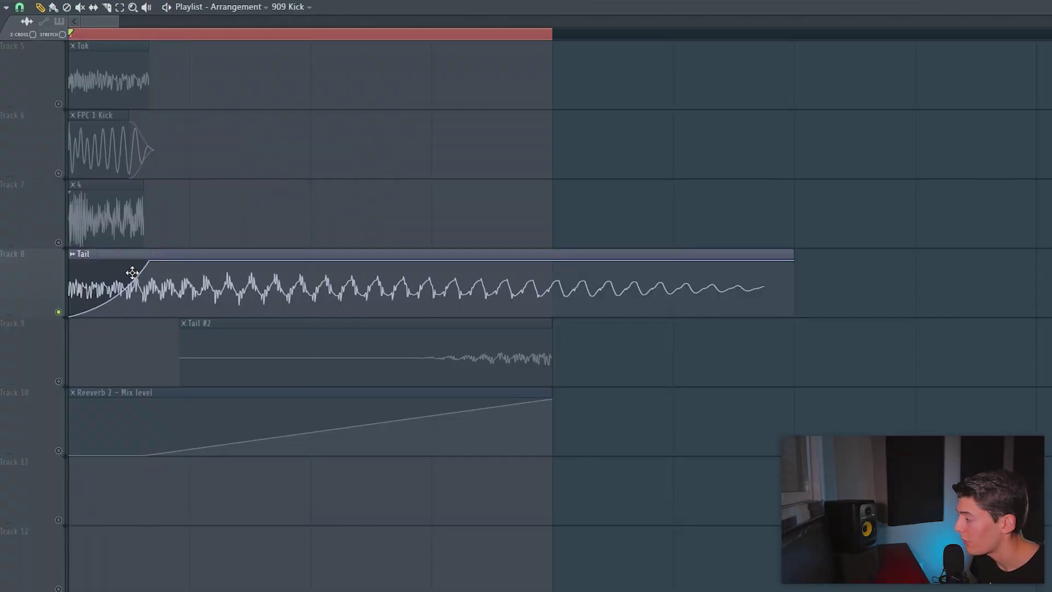
- Insert a FabFilter Pro-Q 3 in slot 6 of the Tail mixer track and move its window clear of the clips
key(F9)
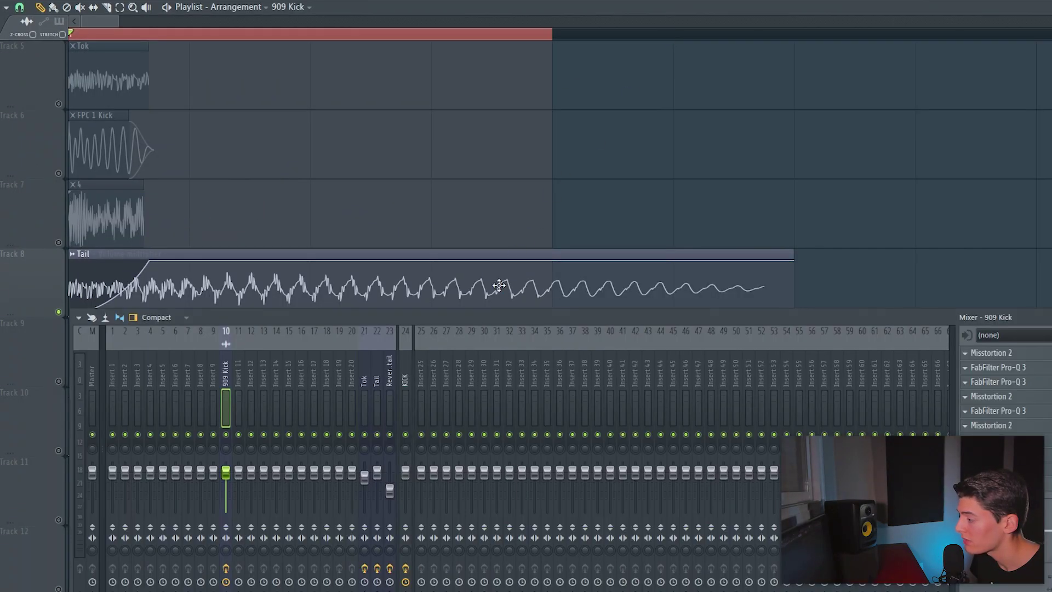
click(376, 375)
click(1005, 430)
mouse_move(986, 345)
click(751, 216)
key(F9)
drag(335, 116, 517, 90)
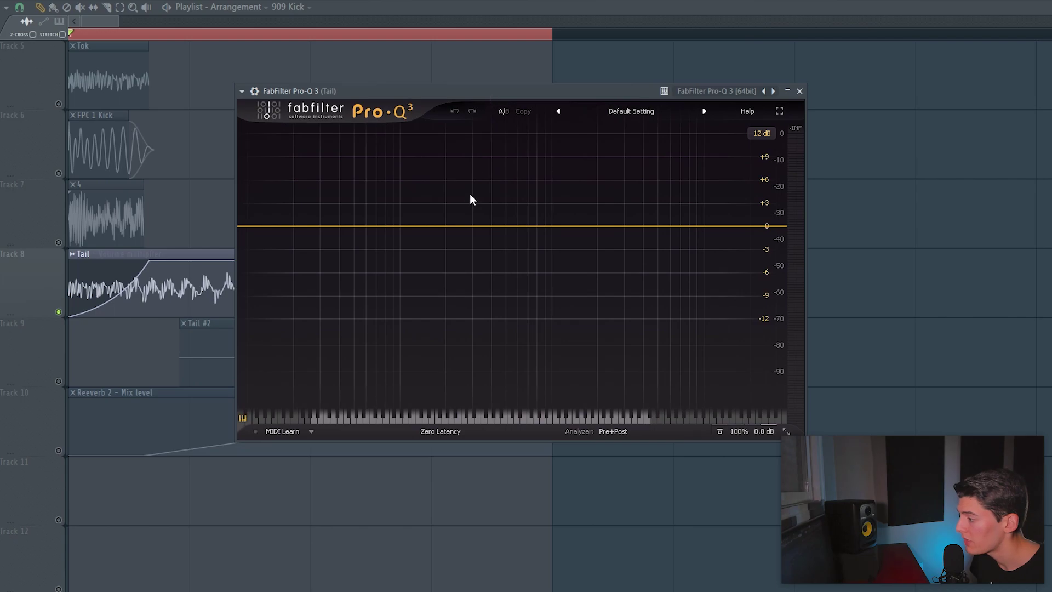
- Add a bell boost of about 5 dB to the Tail's Pro-Q 3, automate its frequency on Track 11 and audition it
drag(471, 228, 496, 188)
key(space)
key(space)
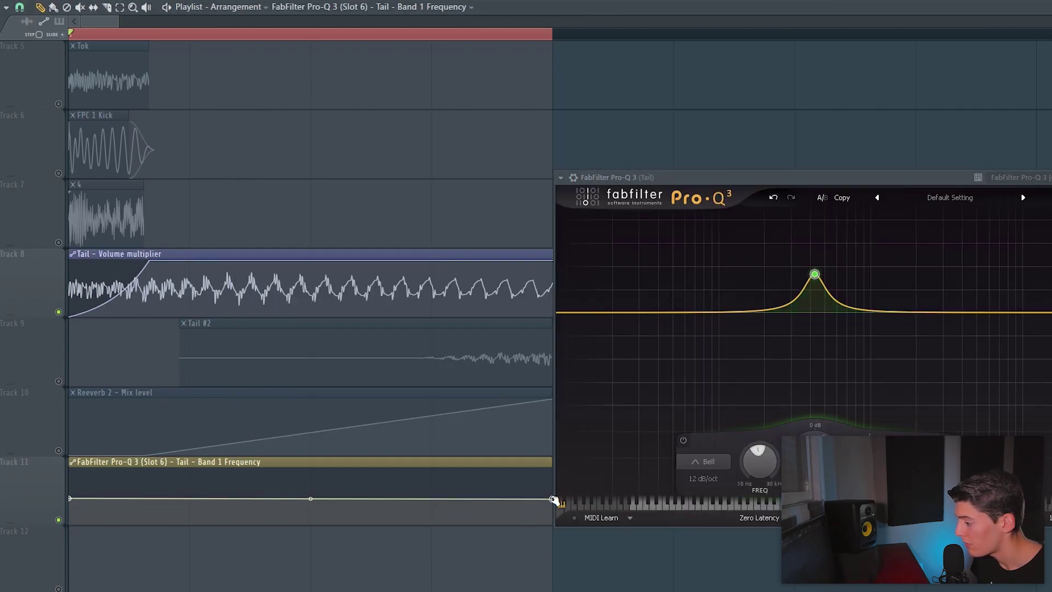
key(space)
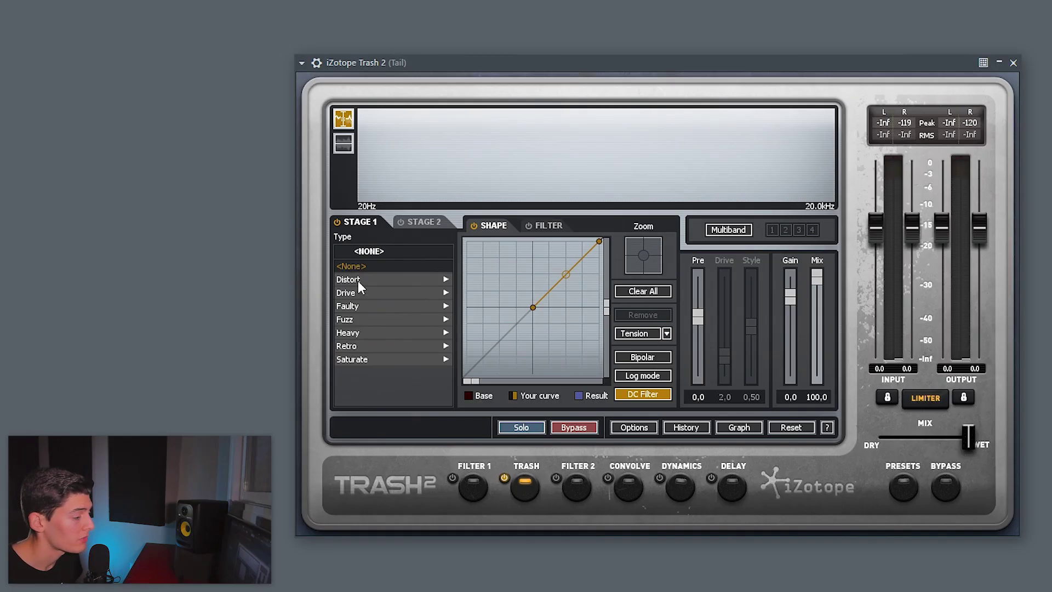
- Set stage 1 of iZotope Trash 2 on the Tail track to the Sandpaper distortion and bend its shape curve upward
click(360, 277)
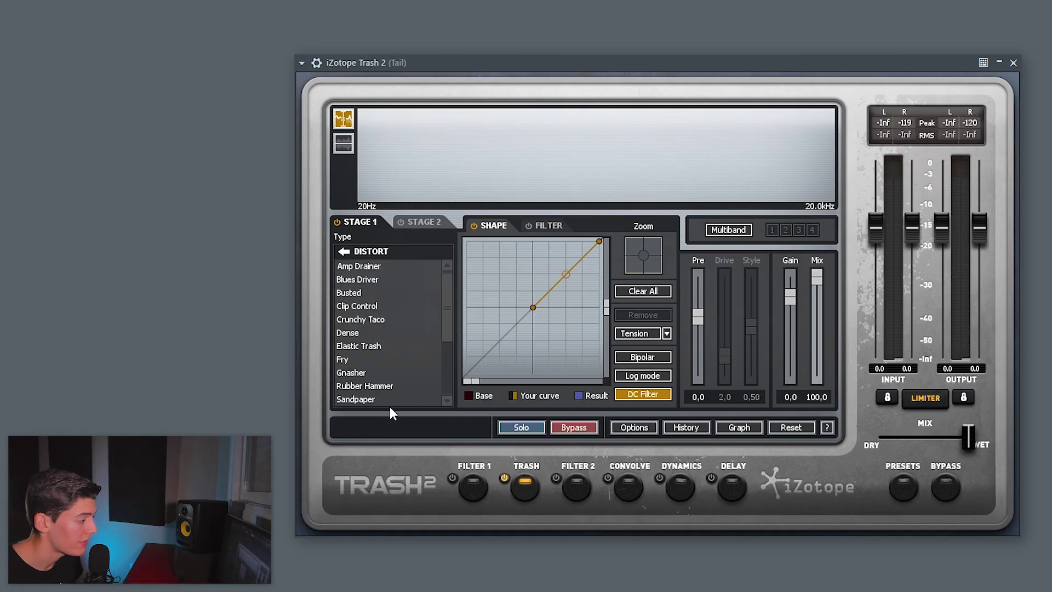
click(359, 399)
drag(563, 275, 564, 262)
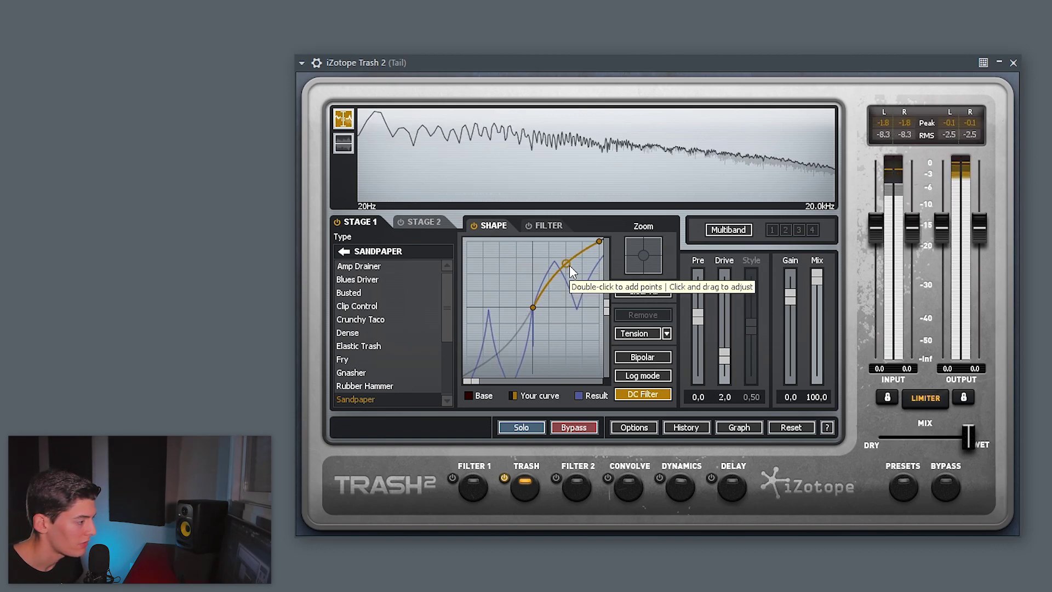
- Reduce Trash 2's stage 1 mix on the Tail, make its Track 12 automation fall to the minimum and audition it
drag(816, 278, 817, 346)
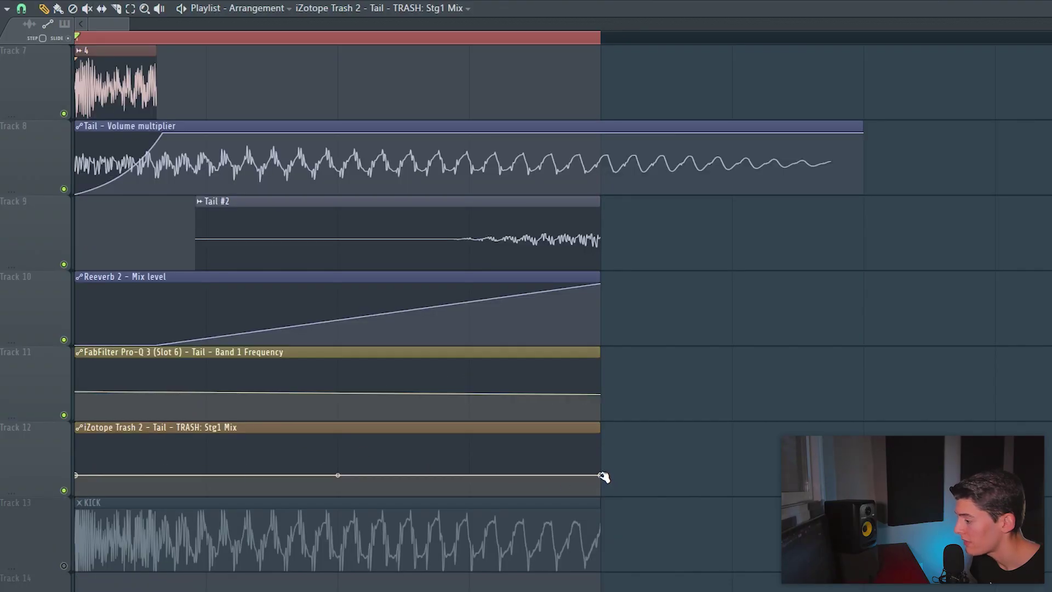
drag(601, 475, 604, 509)
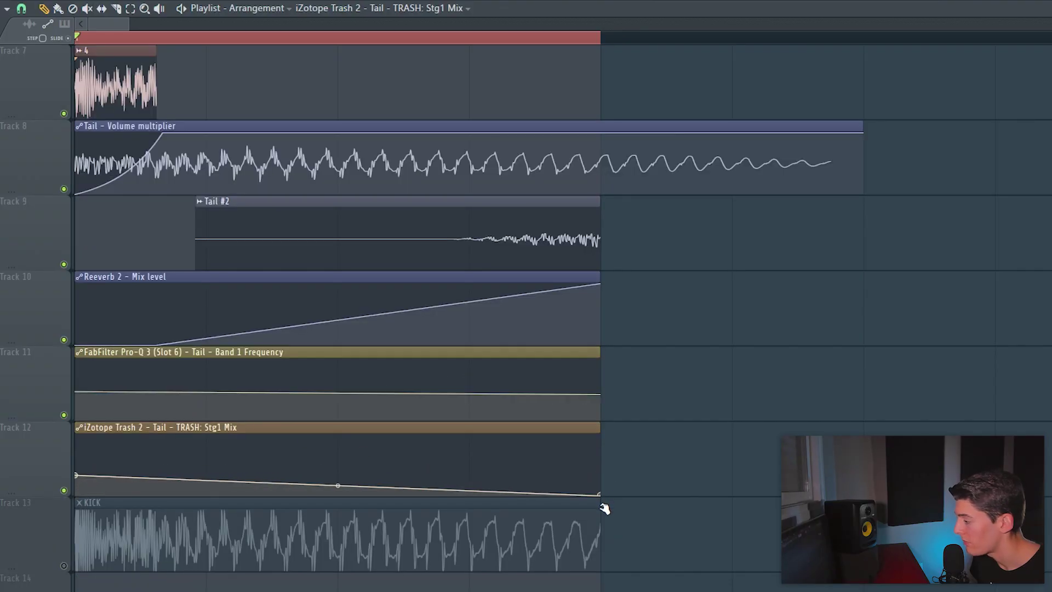
key(space)
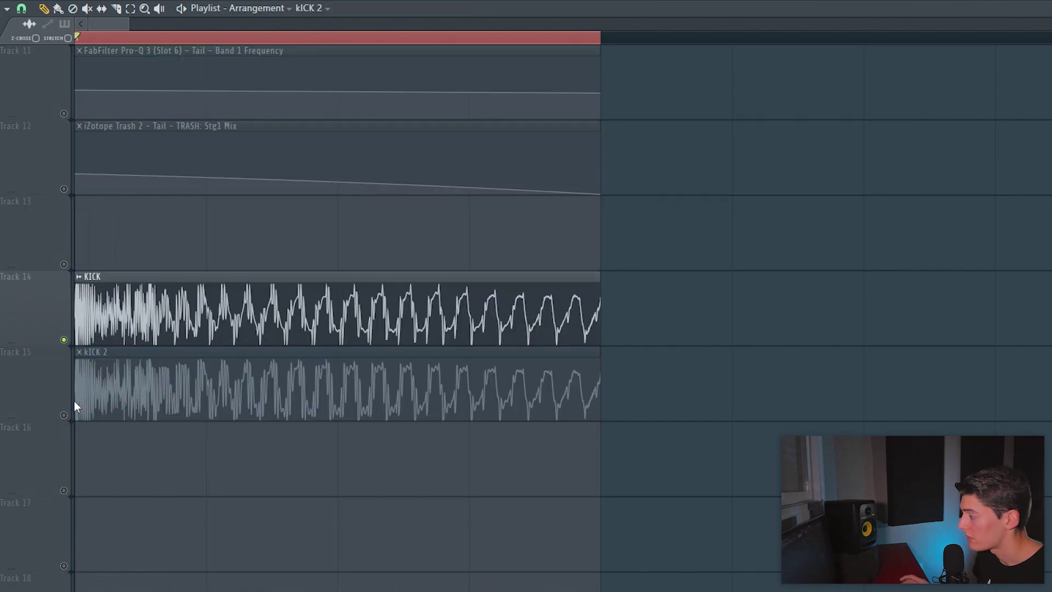
- Compare the rendered KICK and kICK 2 clips by soloing Tracks 14 and 15 in turn during playback
click(65, 416)
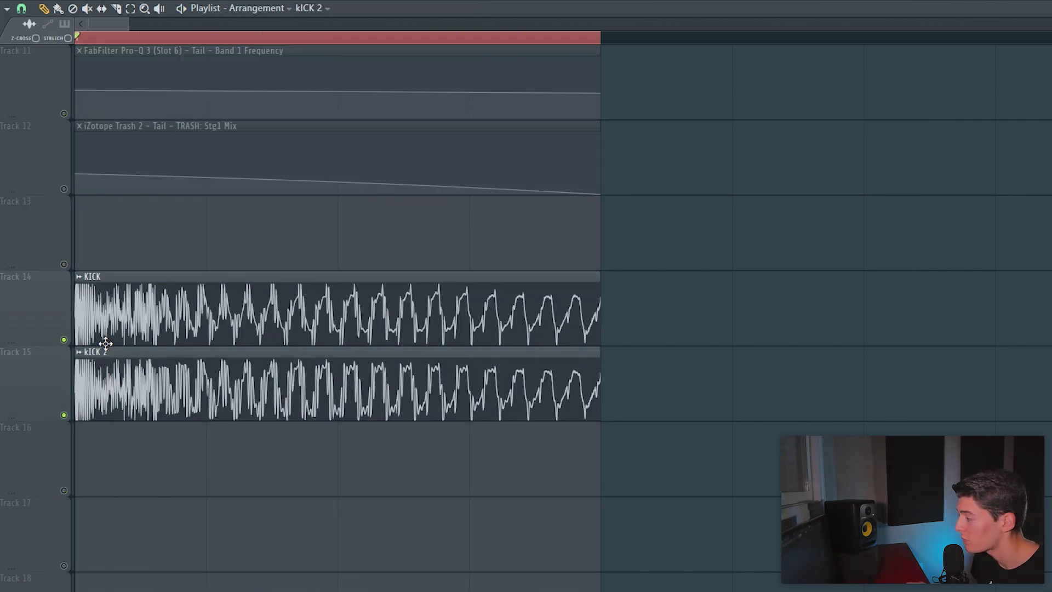
right_click(64, 340)
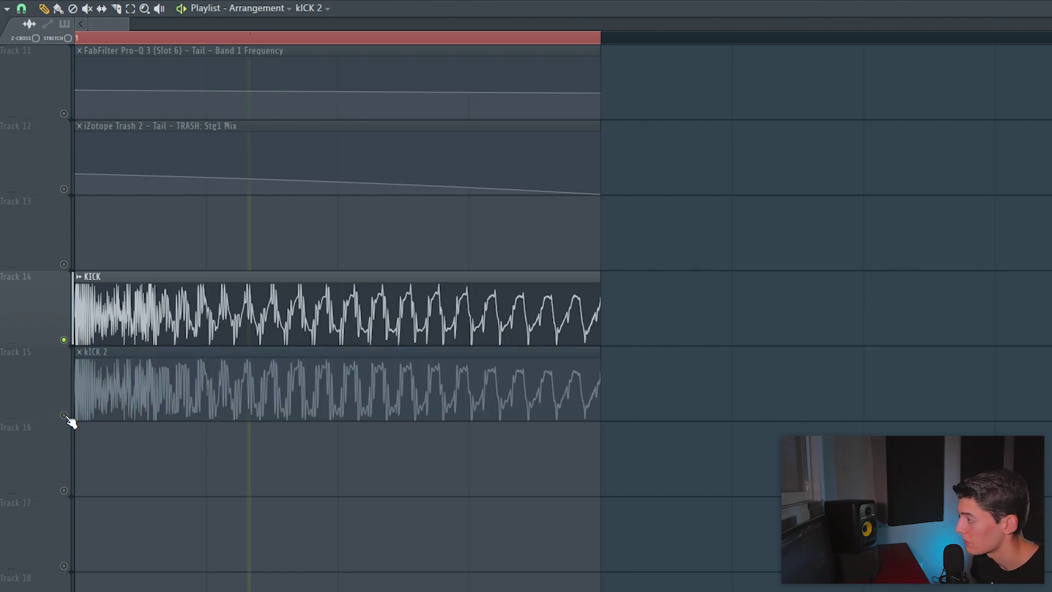
right_click(65, 416)
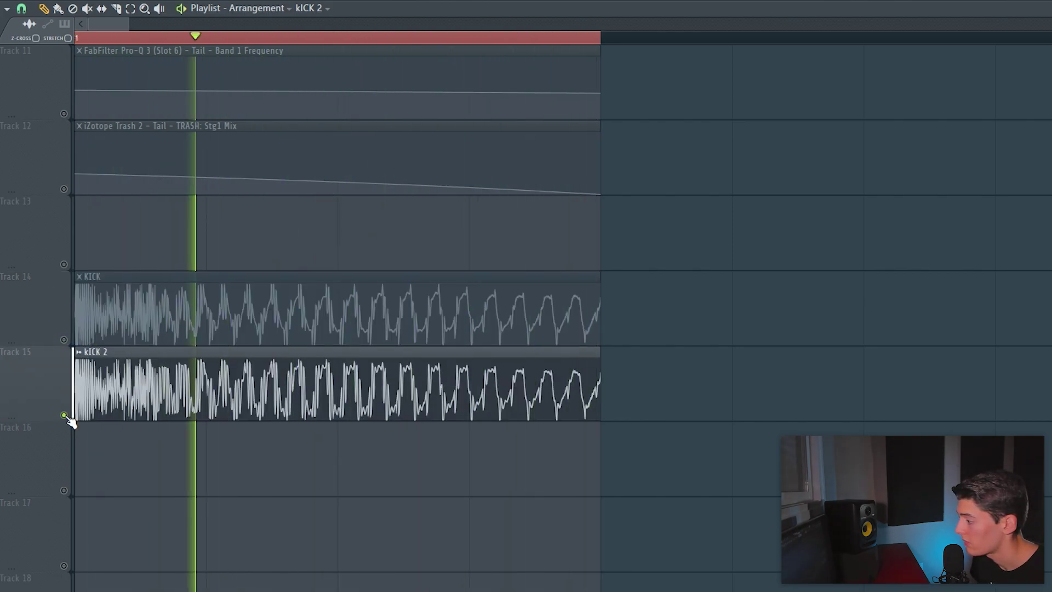